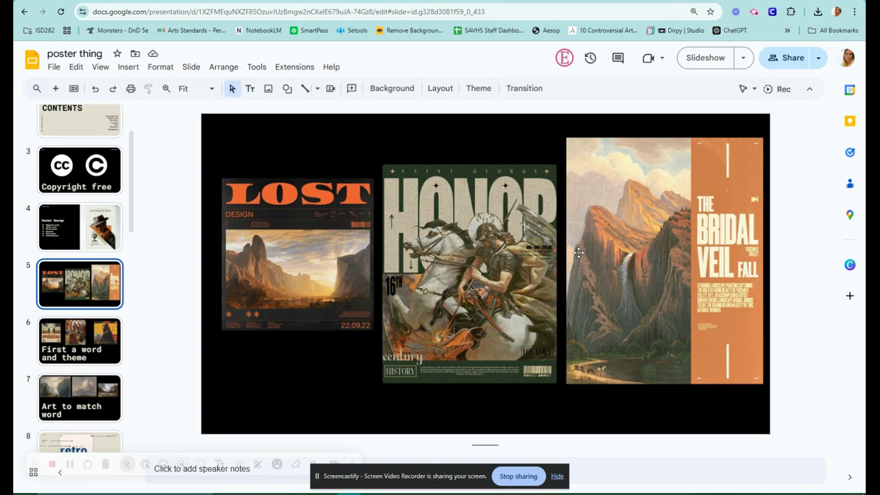
Scroll down the slide filmstrip toward the retro poster Ingredients slide.
{"action": "scroll", "coordinate": [79, 289], "scroll_direction": "down", "scroll_amount": 3}
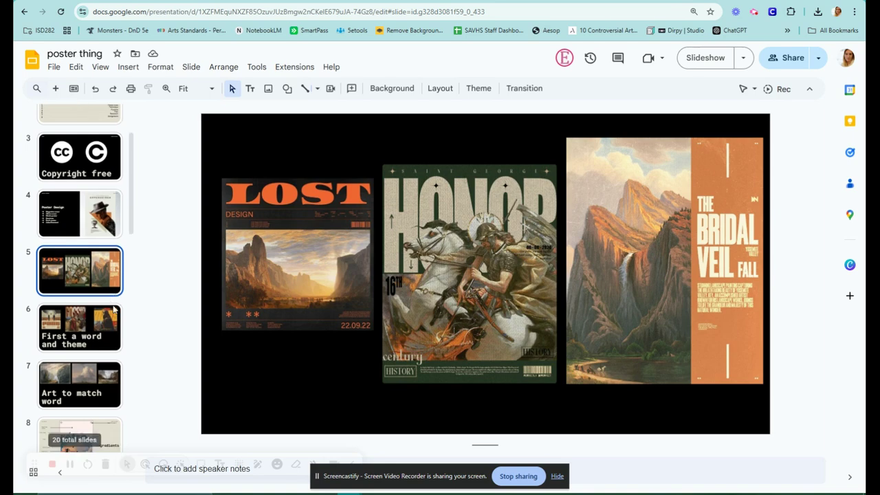
Display slide 9, showing the REST IN PEACE, Saver and SAIL example posters.
{"action": "left_click", "coordinate": [81, 253]}
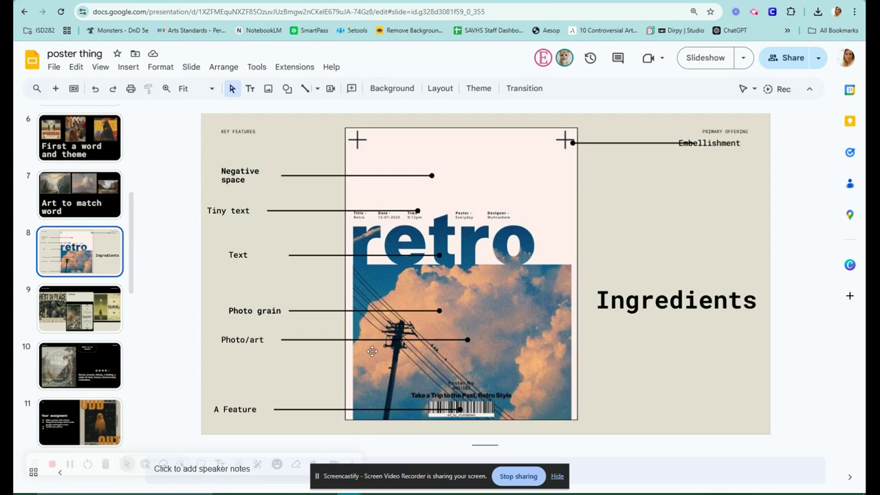
Browse the Examples slide and example poster slides 13, 14 and 15, then switch to Photoshop.
{"action": "left_click", "coordinate": [94, 311]}
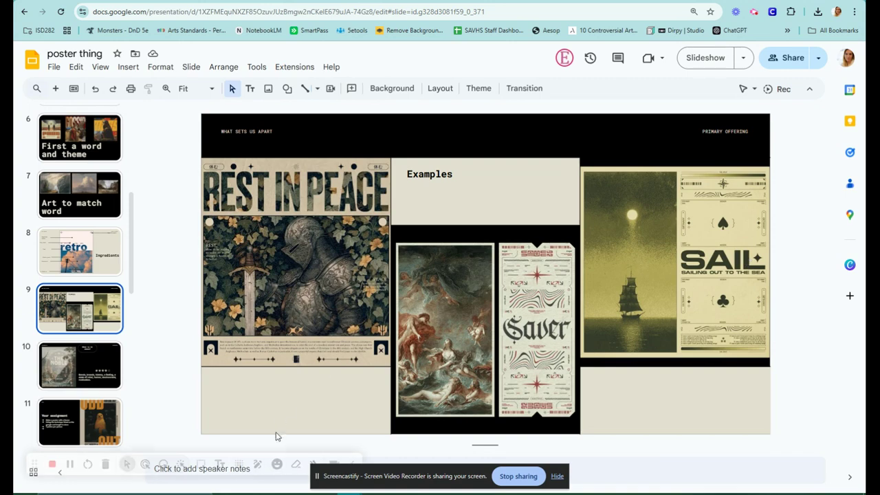
{"action": "scroll", "coordinate": [82, 289], "scroll_direction": "down", "scroll_amount": 4}
{"action": "left_click", "coordinate": [92, 303]}
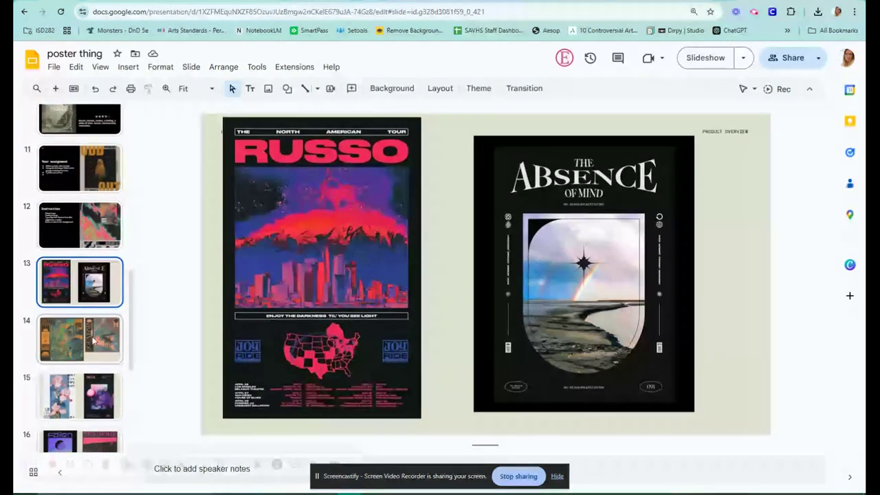
{"action": "left_click", "coordinate": [92, 320]}
{"action": "left_click", "coordinate": [84, 416]}
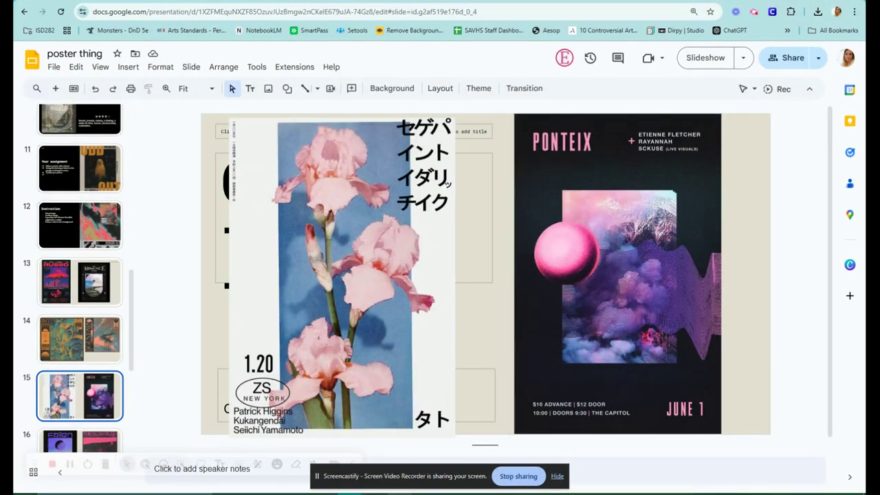
{"action": "key", "text": "alt+Tab"}
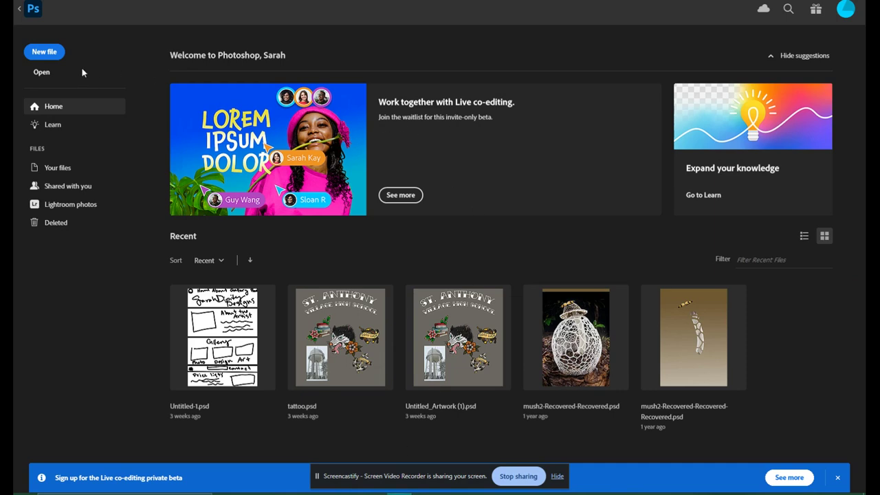
Create a new 2000 × 2000 px square document from the New Document presets.
{"action": "left_click", "coordinate": [41, 52]}
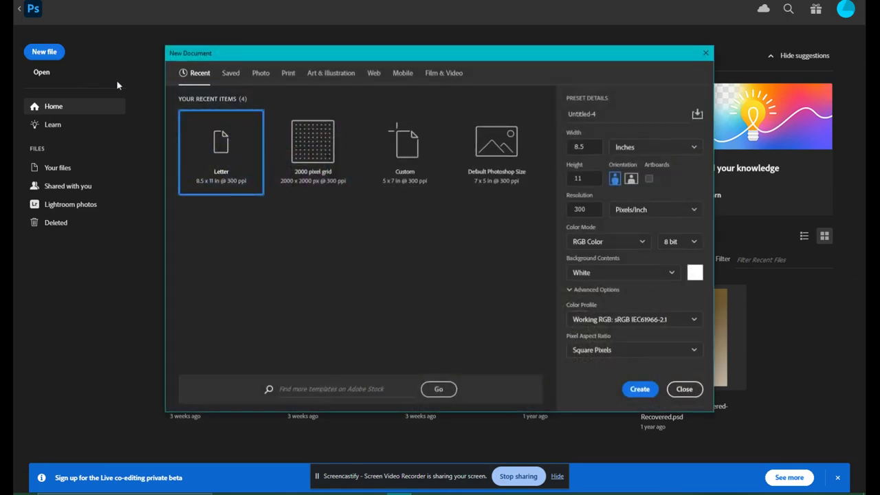
{"action": "left_click", "coordinate": [305, 156]}
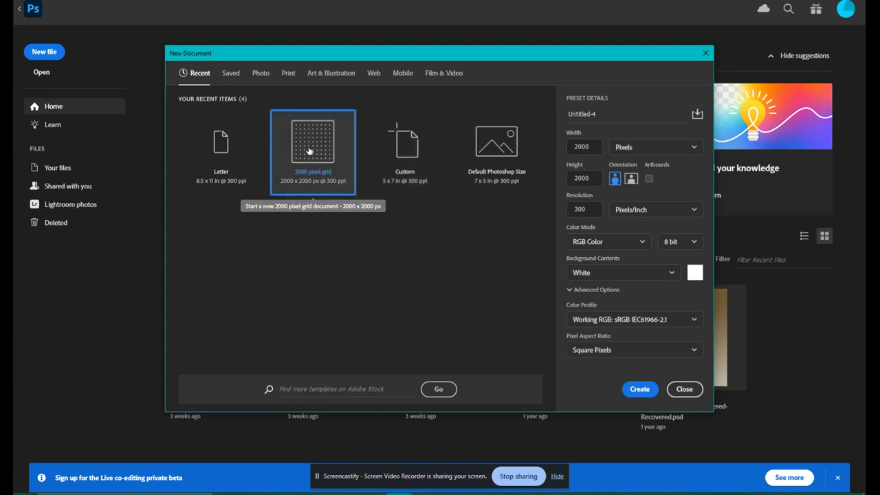
{"action": "left_click", "coordinate": [217, 141]}
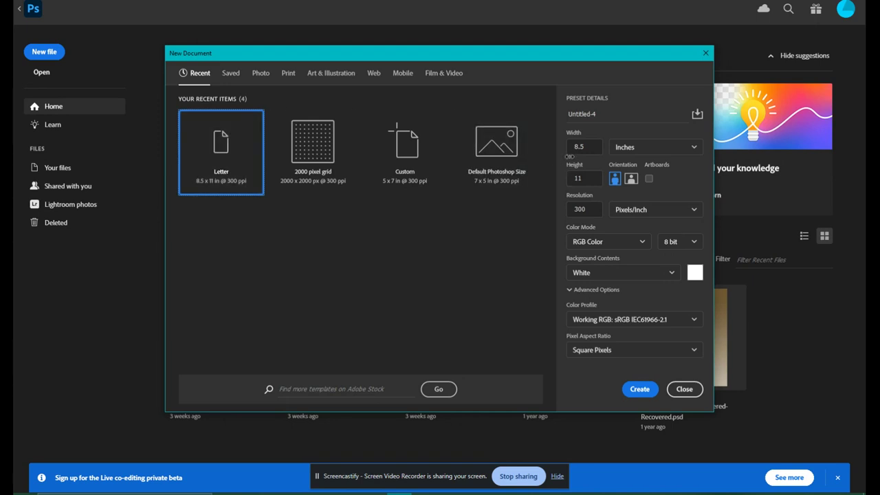
{"action": "left_click", "coordinate": [322, 143]}
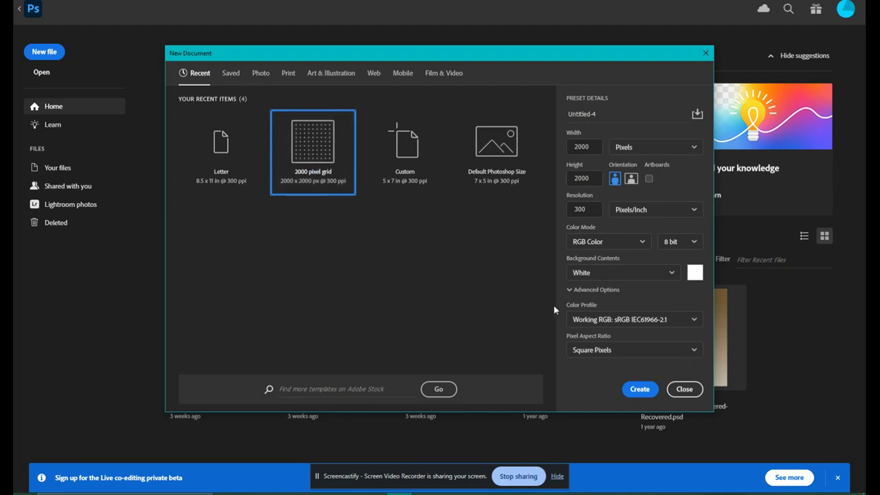
{"action": "left_click", "coordinate": [639, 390]}
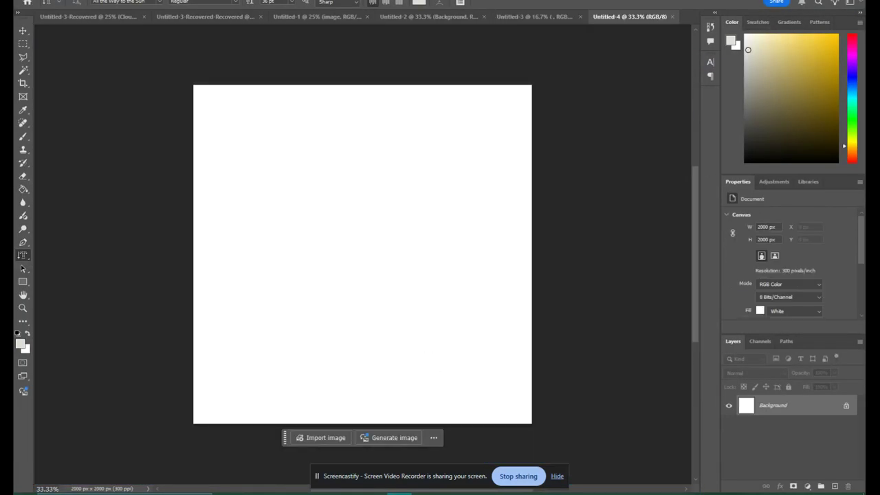
Drag the DP146445 cow painting from the Poster folder onto the canvas.
{"action": "key", "text": "super+Down"}
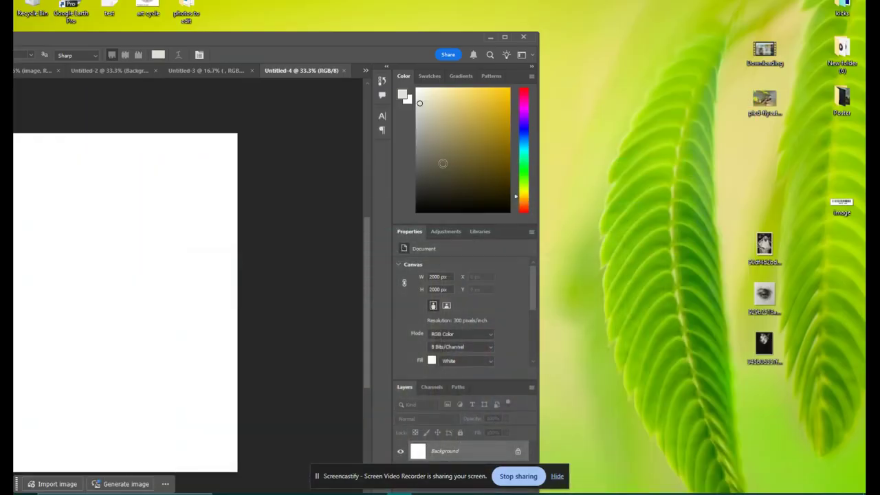
{"action": "double_click", "coordinate": [423, 41]}
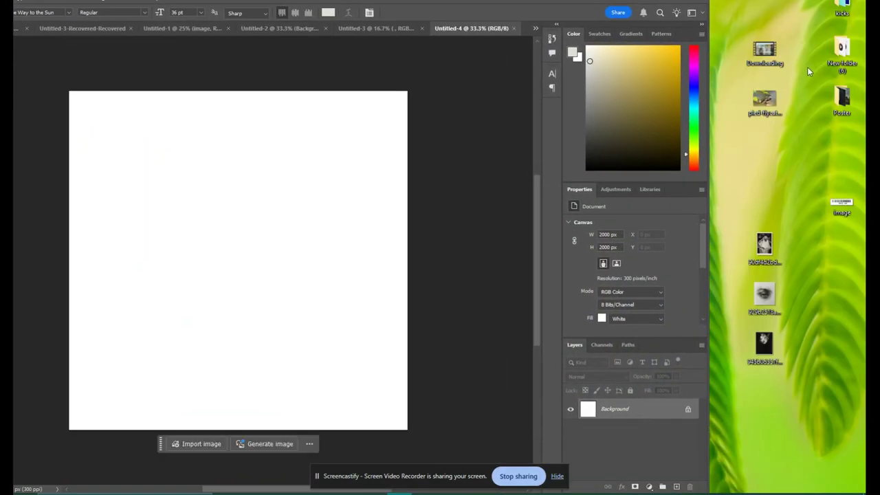
{"action": "double_click", "coordinate": [843, 96]}
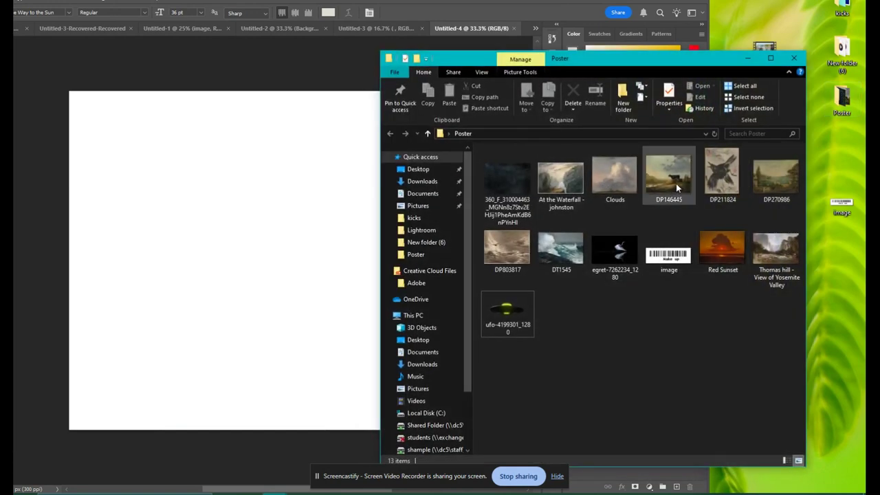
{"action": "left_click_drag", "start_coordinate": [677, 182], "coordinate": [283, 289]}
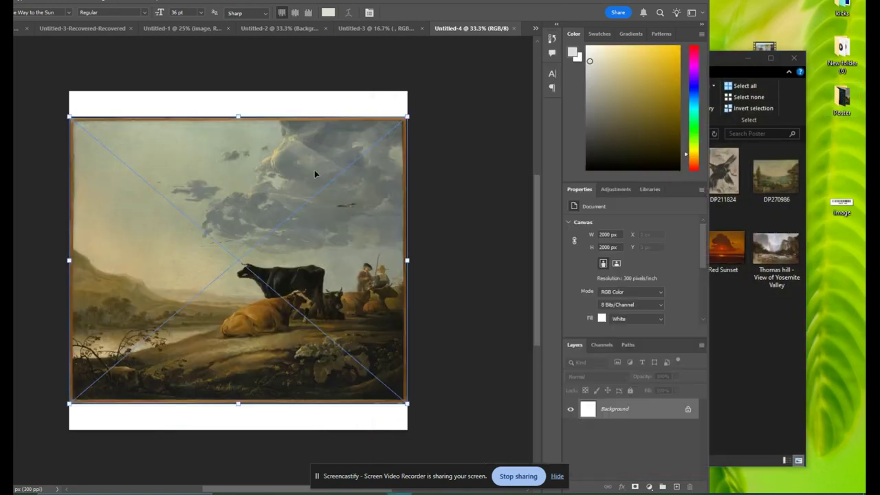
Scale the painting to nearly fill the square canvas, centre it and commit the placement.
{"action": "left_click", "coordinate": [683, 2]}
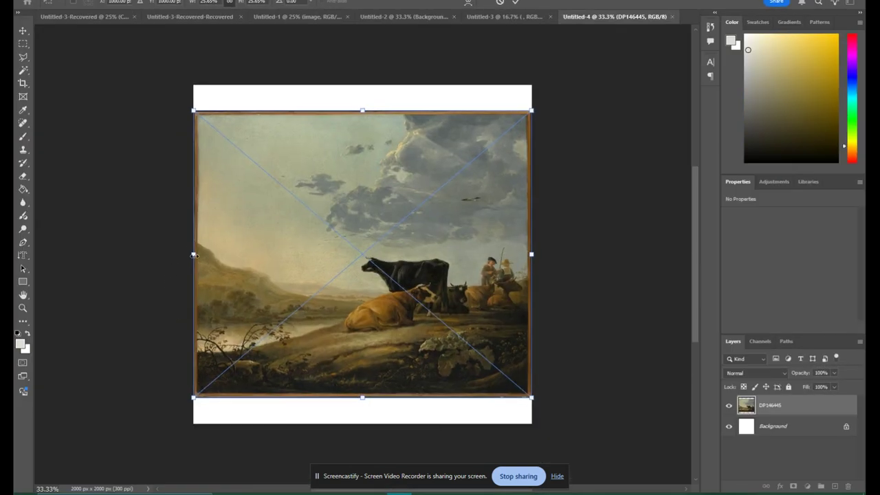
{"action": "left_click_drag", "start_coordinate": [193, 253], "coordinate": [204, 254]}
{"action": "left_click_drag", "start_coordinate": [341, 277], "coordinate": [346, 286]}
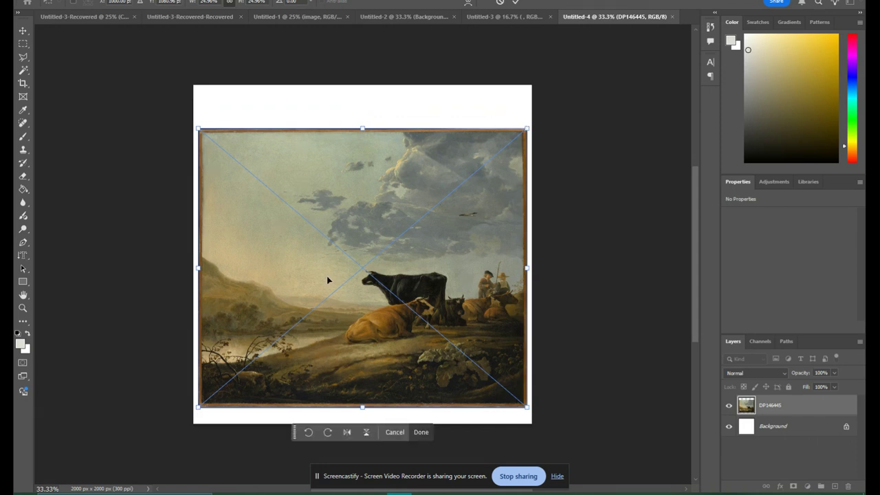
{"action": "mouse_move", "coordinate": [328, 279]}
{"action": "left_mouse_down"}
{"action": "mouse_move", "coordinate": [333, 259]}
{"action": "mouse_move", "coordinate": [328, 266]}
{"action": "left_mouse_up"}
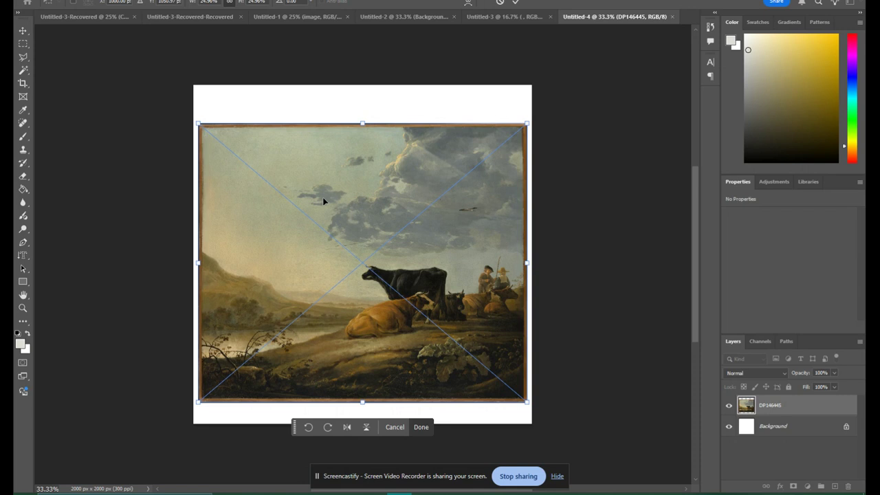
{"action": "key", "text": "Return"}
{"action": "key", "text": "t"}
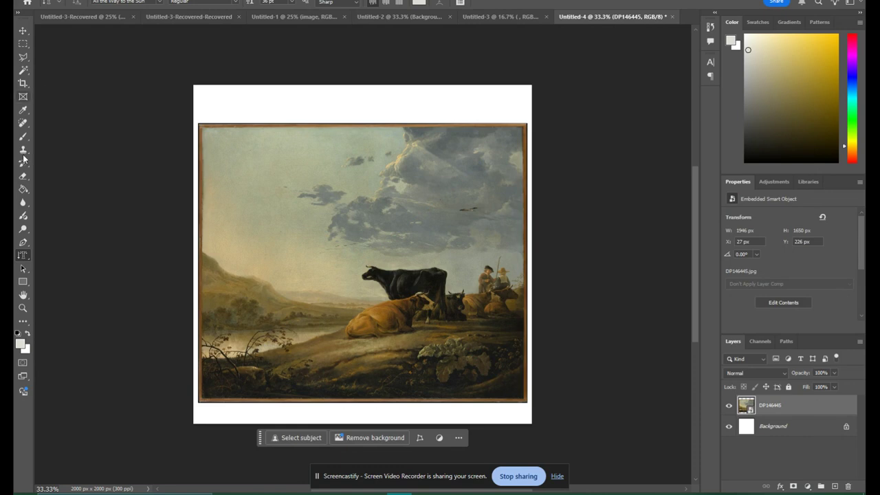
Type the heading HAVE A COW above the painting in All the Way to the Sun, 36 pt.
{"action": "right_click", "coordinate": [25, 256]}
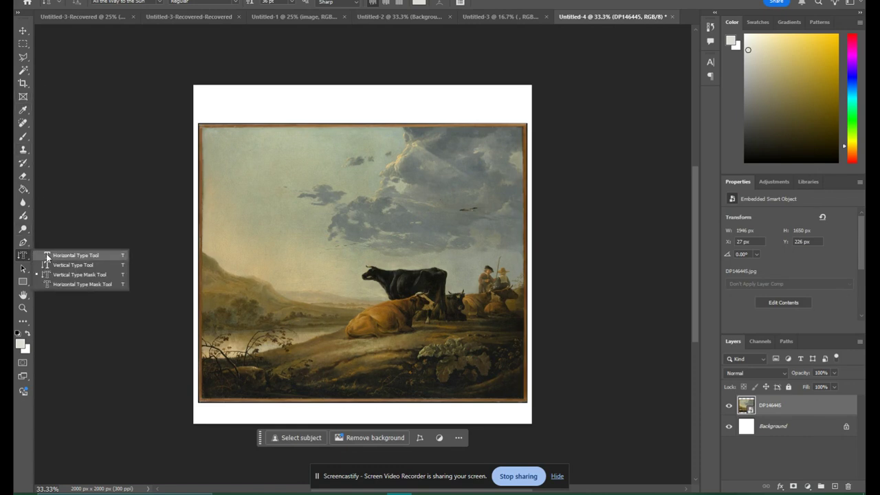
{"action": "left_click", "coordinate": [47, 254]}
{"action": "left_click", "coordinate": [272, 137]}
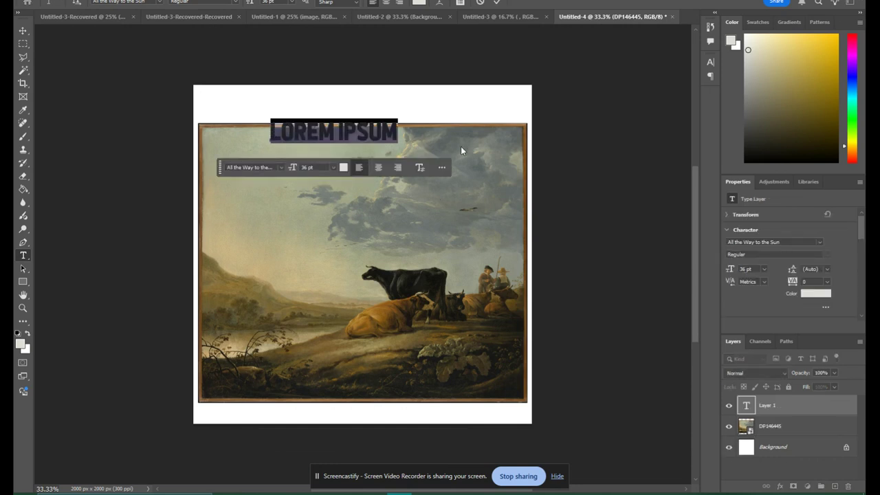
{"action": "type", "text": "HAVE A"}
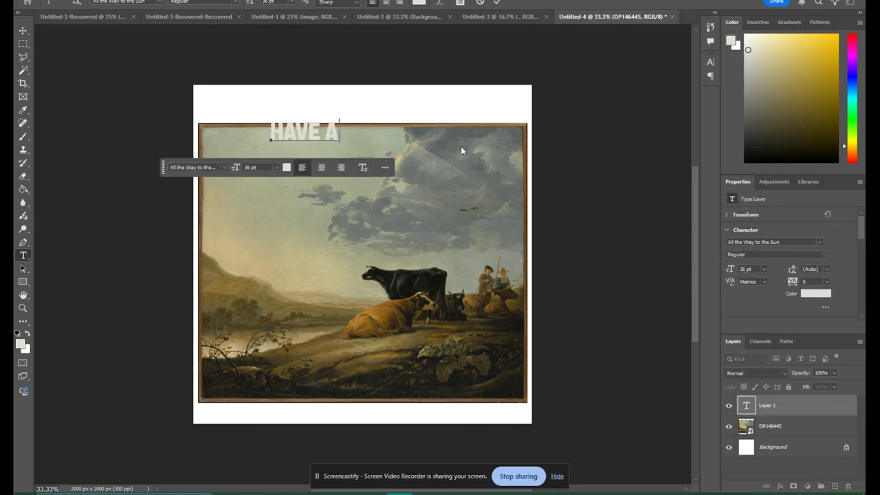
{"action": "type", "text": " COW"}
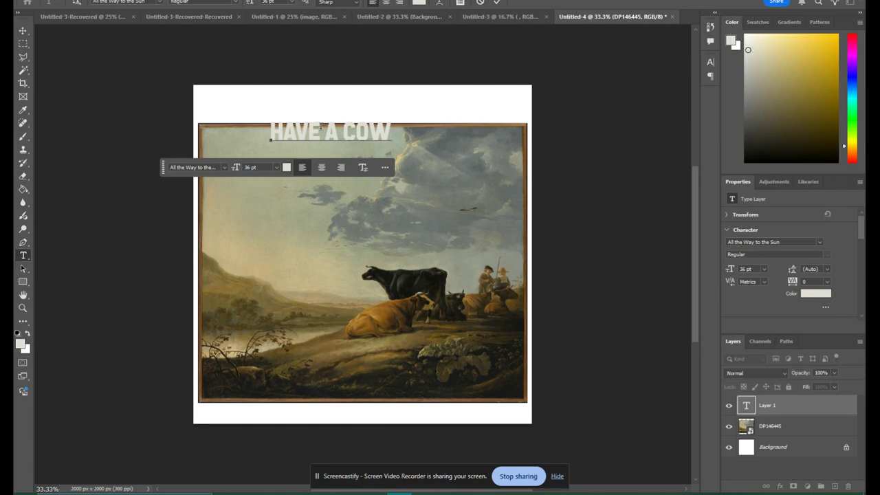
Select all the heading text and give it an olive colour.
{"action": "left_click", "coordinate": [287, 167]}
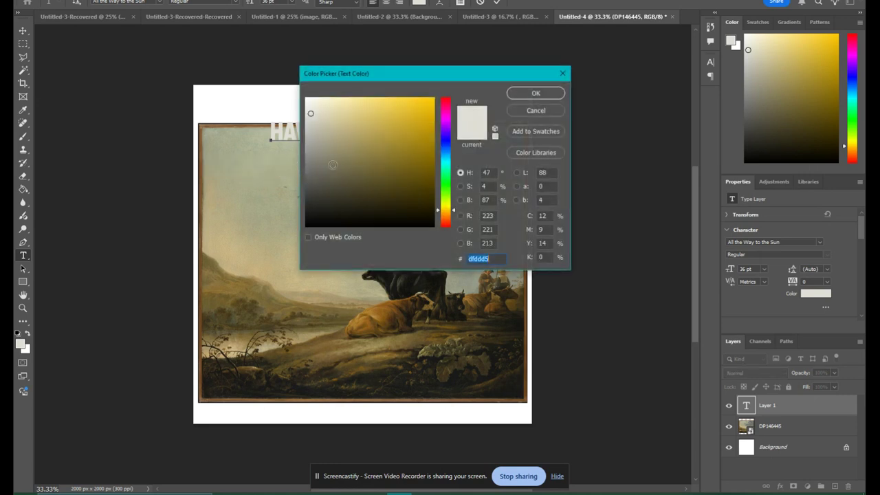
{"action": "left_click", "coordinate": [332, 164]}
{"action": "left_click", "coordinate": [547, 94]}
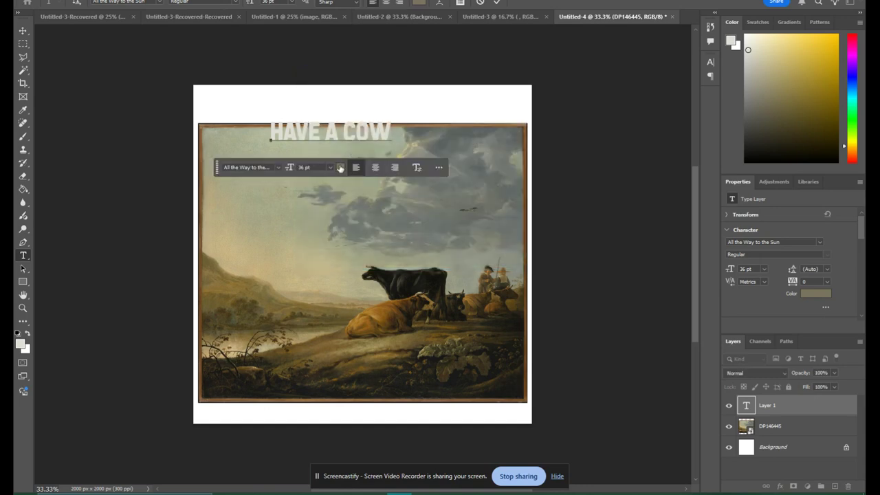
{"action": "key", "text": "ctrl+a"}
{"action": "left_click", "coordinate": [340, 167]}
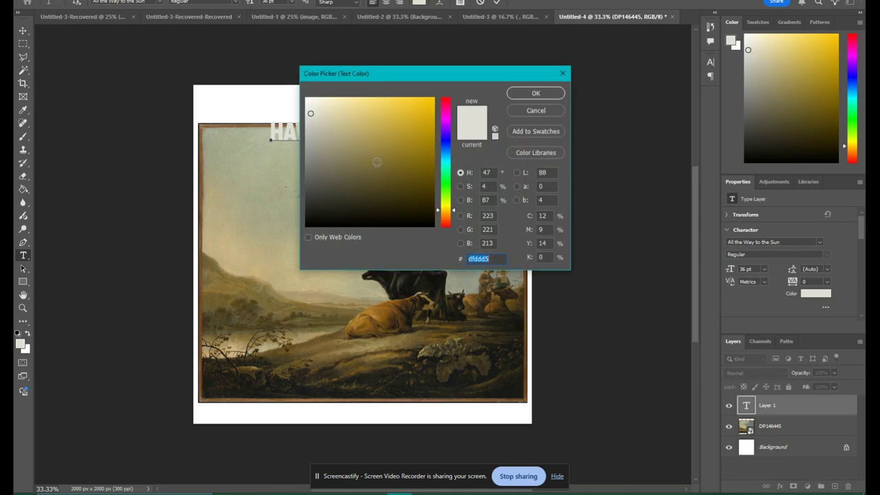
{"action": "left_click", "coordinate": [377, 162]}
{"action": "left_click", "coordinate": [519, 94]}
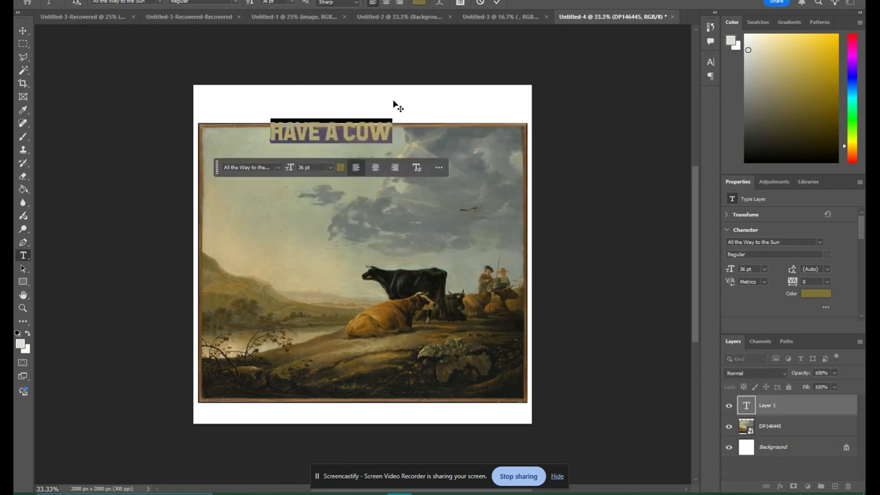
Sample a dark olive (#5f593e) from the painting for the heading and commit the text.
{"action": "left_click", "coordinate": [341, 167]}
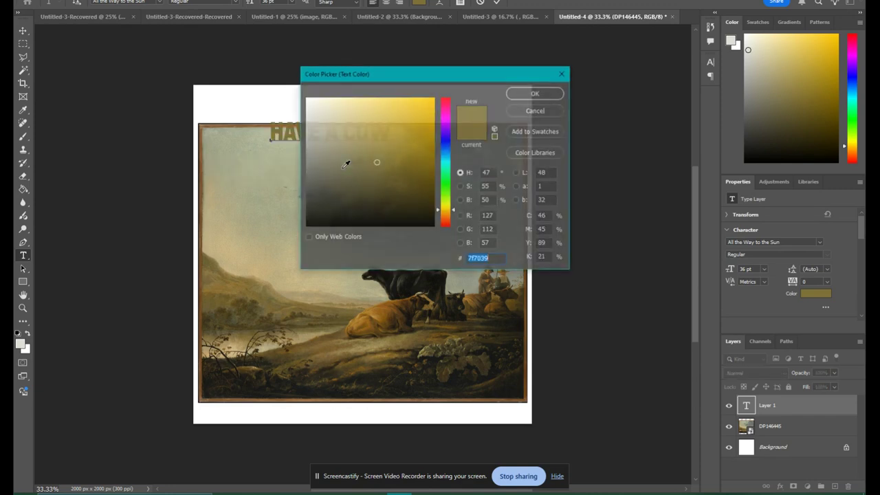
{"action": "left_click", "coordinate": [280, 300]}
{"action": "mouse_move", "coordinate": [255, 216]}
{"action": "left_mouse_down"}
{"action": "mouse_move", "coordinate": [236, 236]}
{"action": "mouse_move", "coordinate": [238, 259]}
{"action": "mouse_move", "coordinate": [255, 199]}
{"action": "left_mouse_up"}
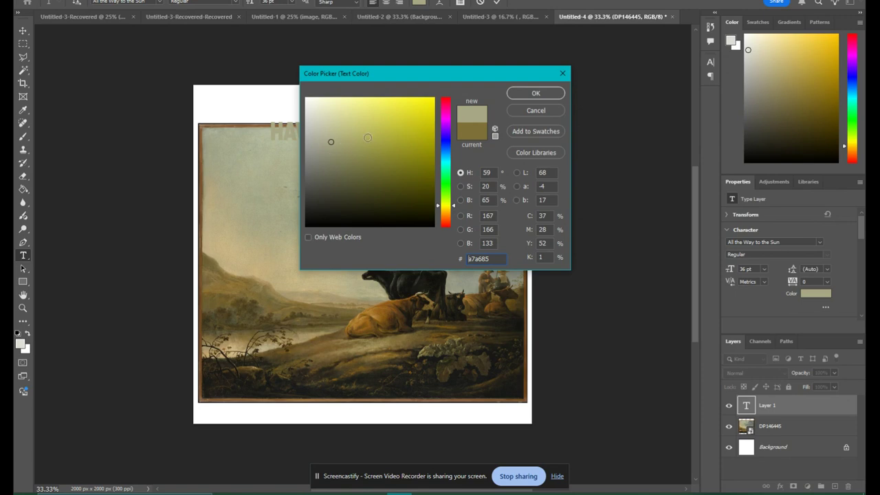
{"action": "left_click", "coordinate": [258, 304]}
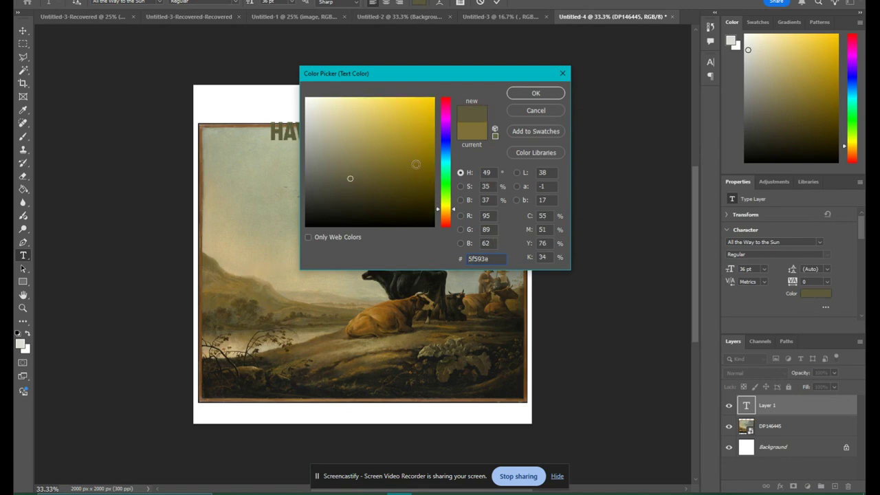
{"action": "left_click", "coordinate": [537, 94]}
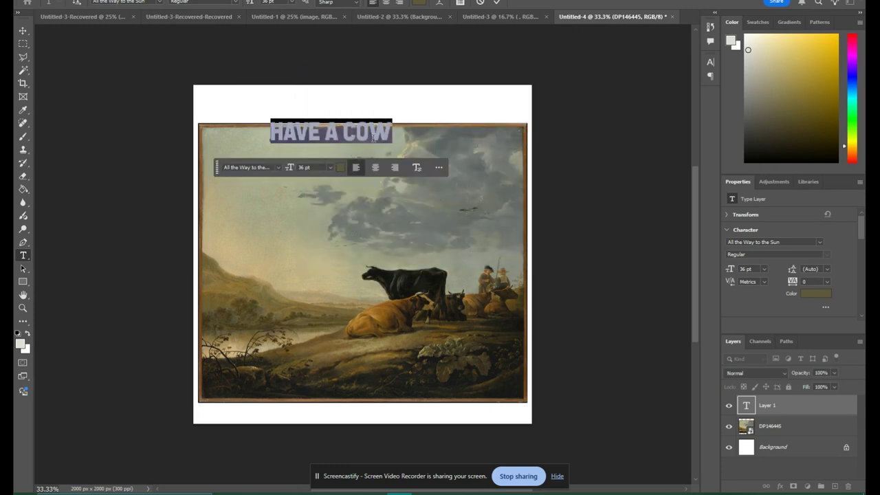
{"action": "left_click", "coordinate": [23, 32]}
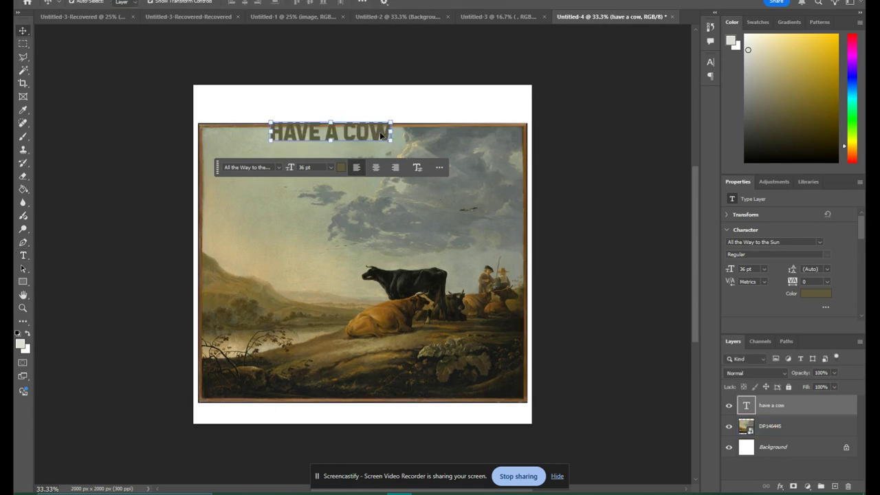
Scale HAVE A COW to about 98 pt across the painting's top, then select the DP146445 layer.
{"action": "left_click_drag", "start_coordinate": [390, 138], "coordinate": [500, 179]}
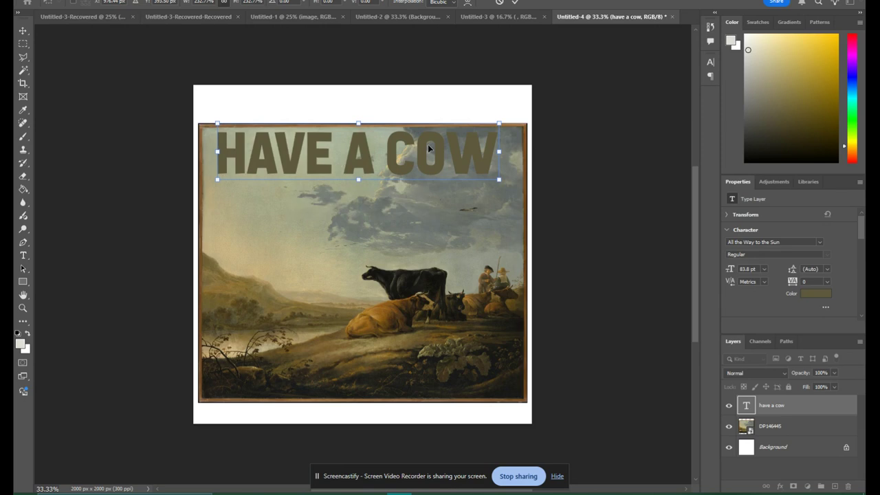
{"action": "mouse_move", "coordinate": [428, 150]}
{"action": "left_mouse_down"}
{"action": "mouse_move", "coordinate": [448, 150]}
{"action": "mouse_move", "coordinate": [413, 153]}
{"action": "left_mouse_up"}
{"action": "left_click_drag", "start_coordinate": [480, 180], "coordinate": [533, 195]}
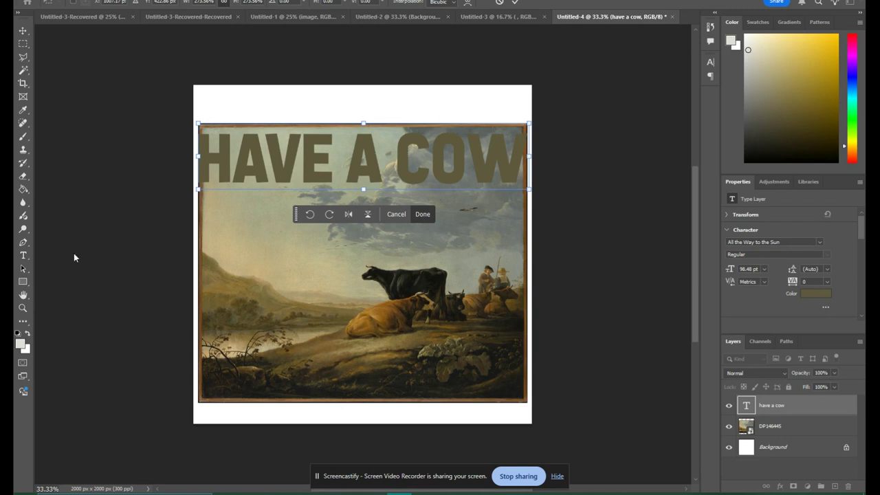
{"action": "left_click", "coordinate": [23, 256]}
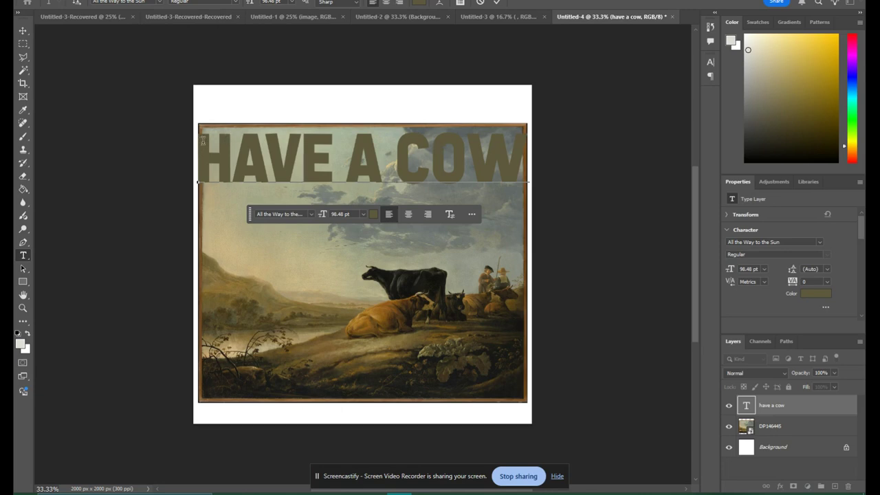
{"action": "left_click", "coordinate": [789, 427]}
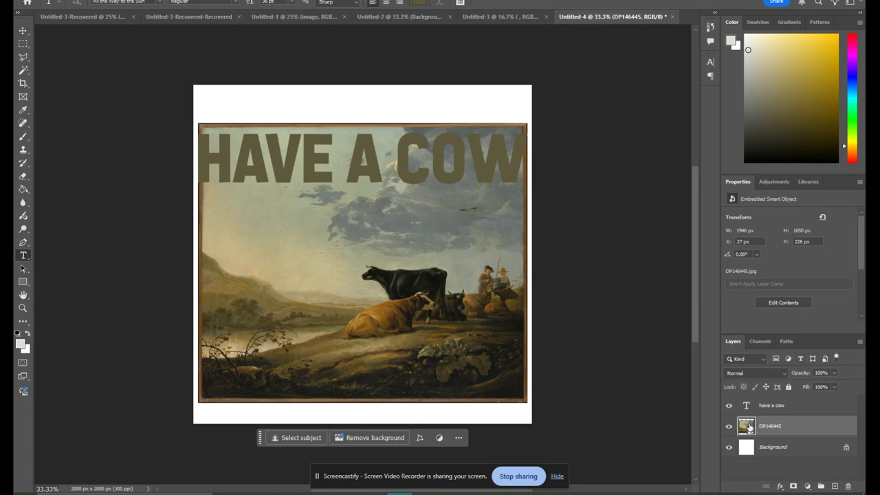
Add a layer mask to DP146445 and marquee the top band behind the heading.
{"action": "left_click", "coordinate": [794, 486]}
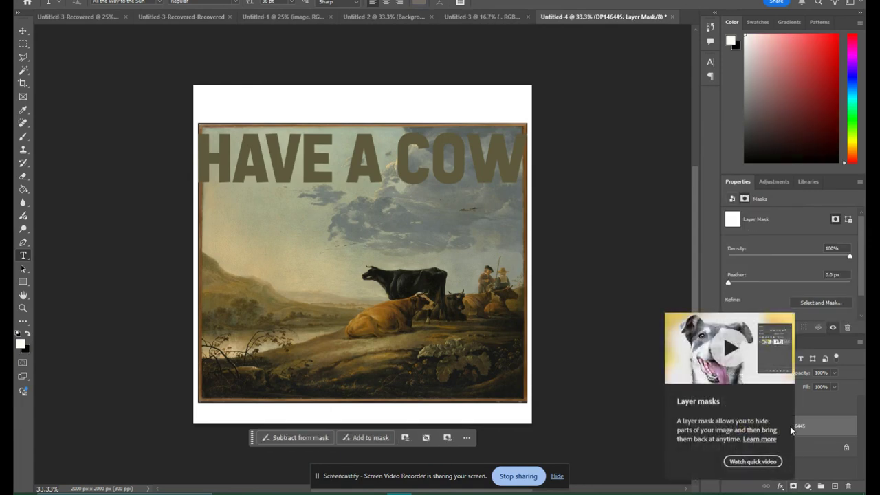
{"action": "left_click", "coordinate": [24, 45]}
{"action": "left_click_drag", "start_coordinate": [195, 106], "coordinate": [535, 186]}
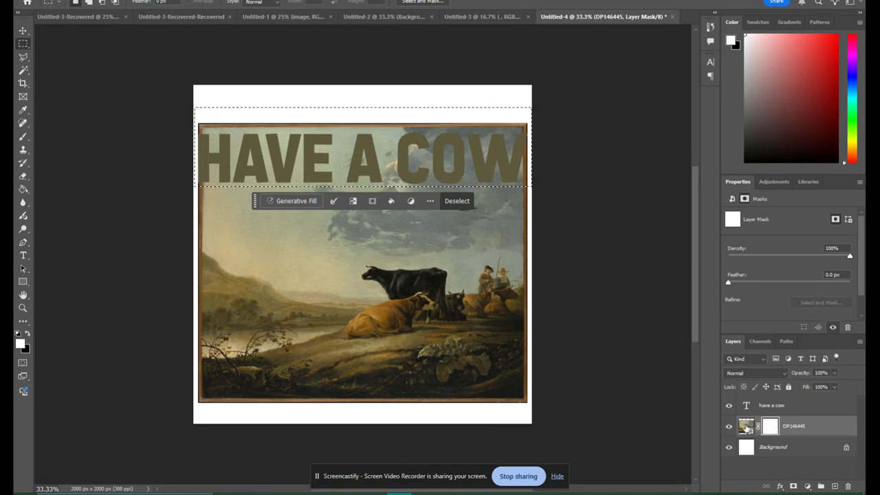
{"action": "left_click", "coordinate": [746, 426]}
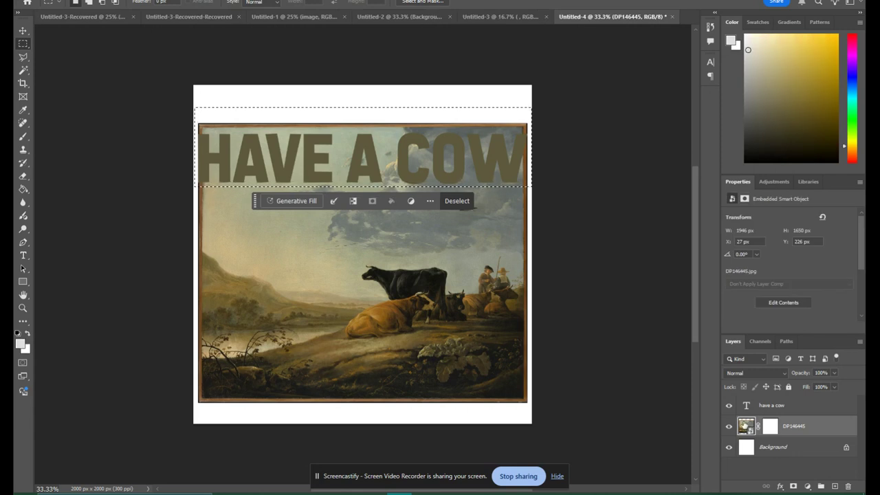
{"action": "left_click", "coordinate": [769, 426]}
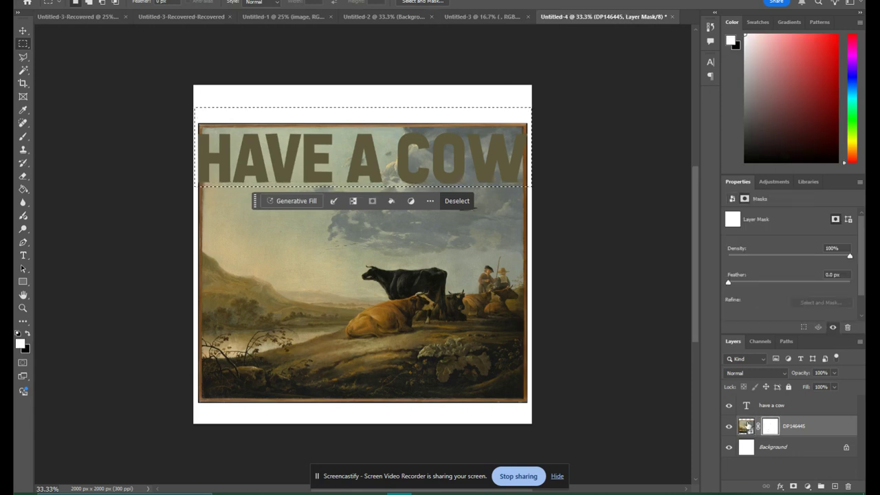
{"action": "left_click", "coordinate": [748, 426]}
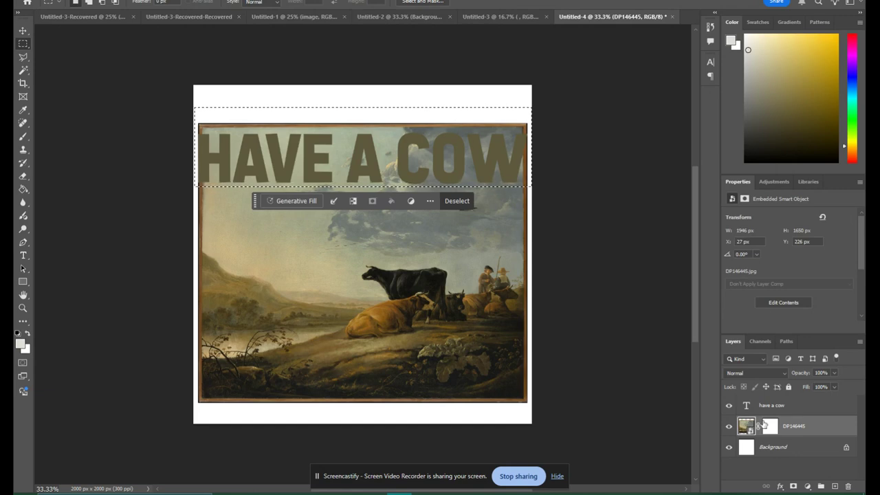
{"action": "left_click", "coordinate": [770, 427]}
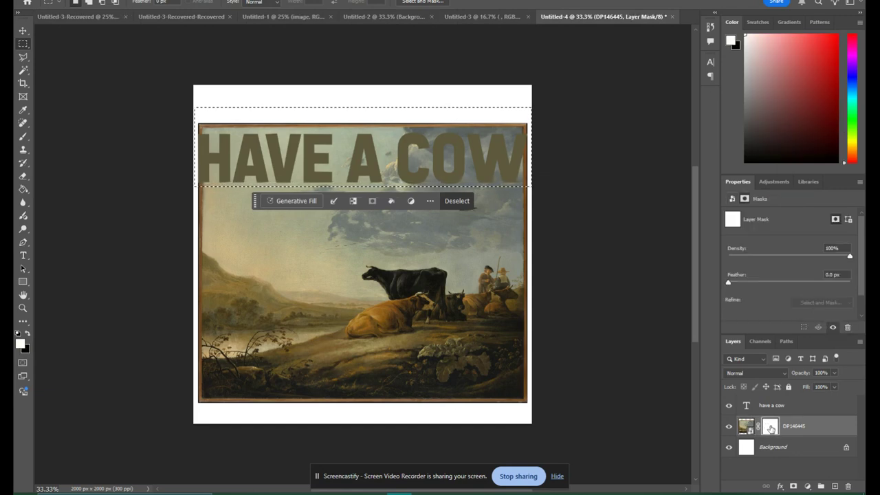
Fill the mask selection with black using the Paint Bucket to hide the band.
{"action": "left_click", "coordinate": [28, 335]}
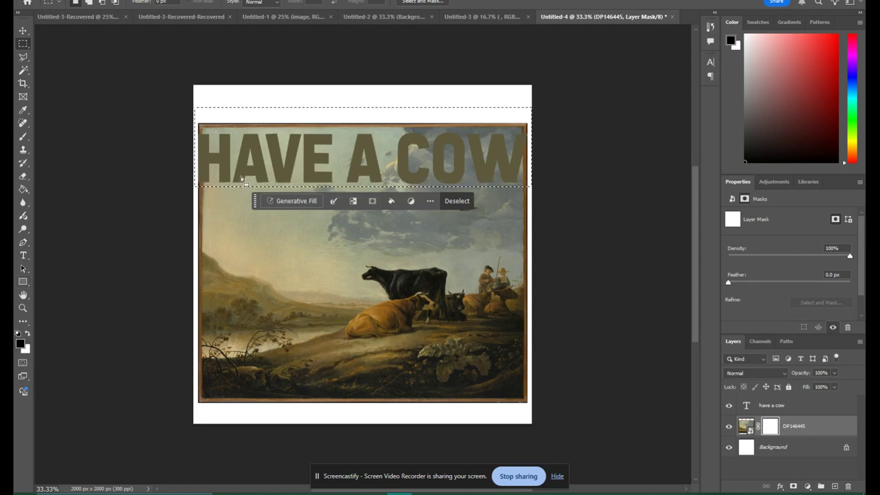
{"action": "key", "text": "g"}
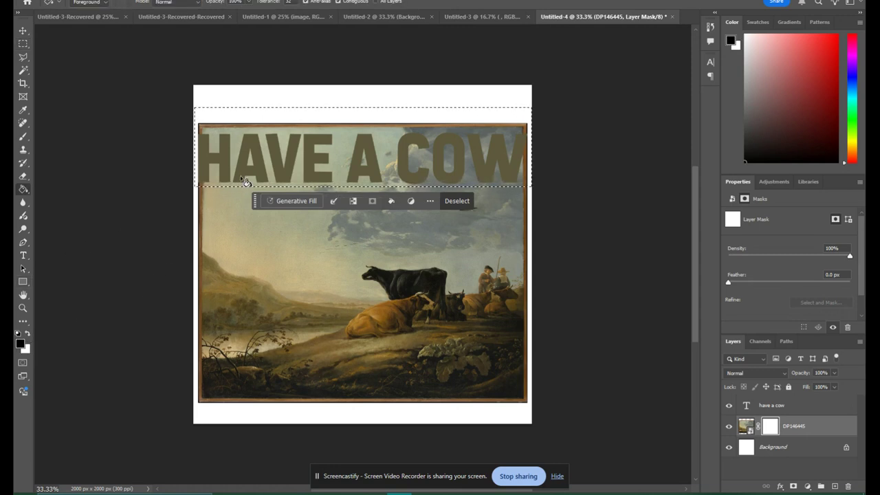
{"action": "right_click", "coordinate": [25, 193]}
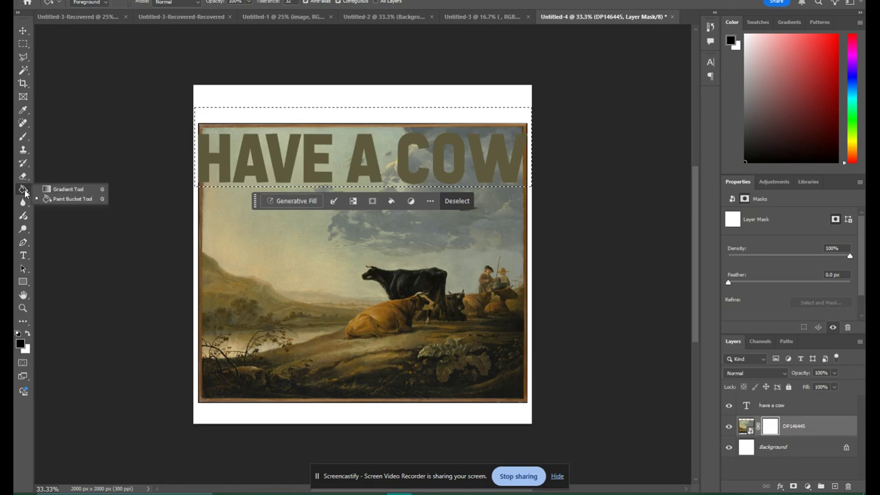
{"action": "left_click", "coordinate": [60, 200]}
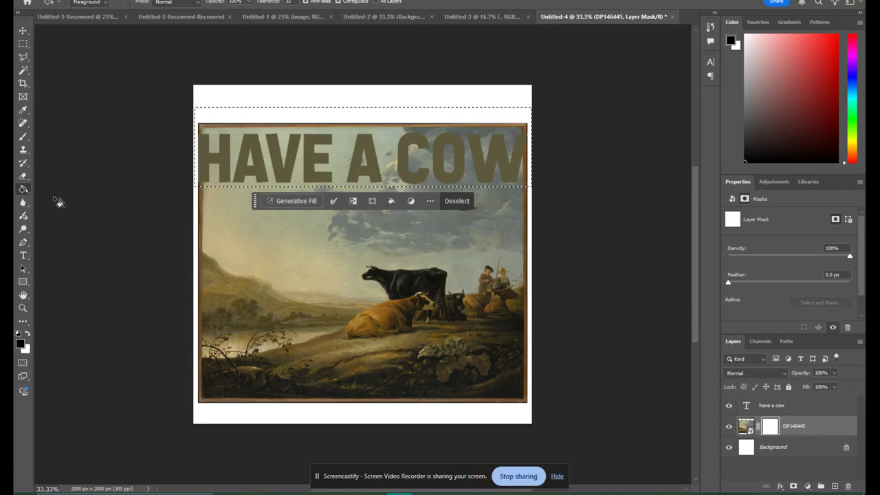
{"action": "left_click", "coordinate": [385, 126]}
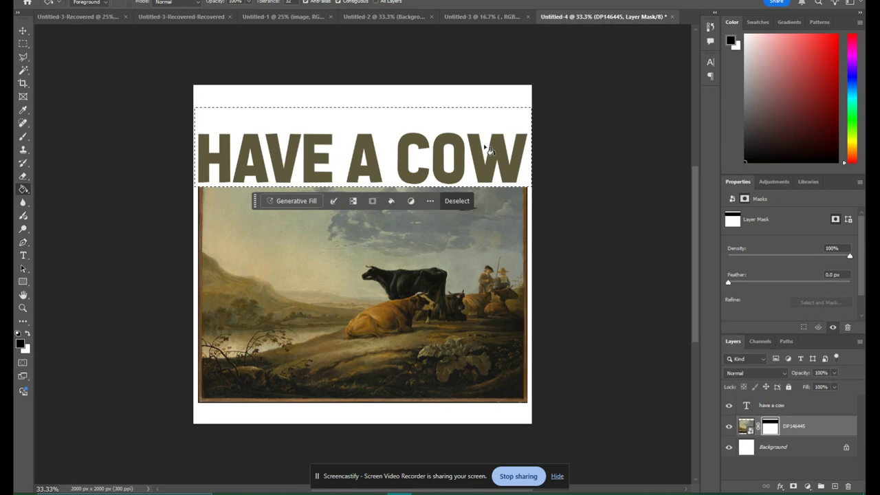
Select the Background layer, deselect, and choose a light cream foreground colour for filling it.
{"action": "left_click", "coordinate": [744, 451]}
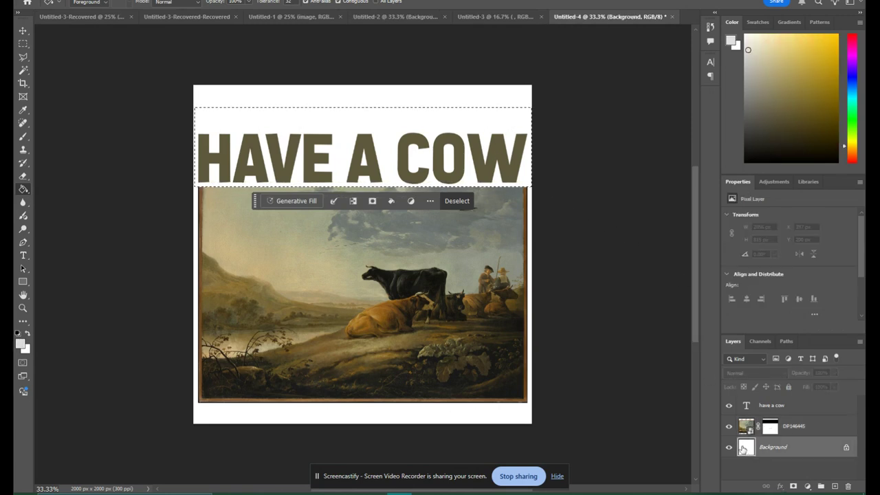
{"action": "left_click", "coordinate": [23, 43]}
{"action": "left_click", "coordinate": [132, 43]}
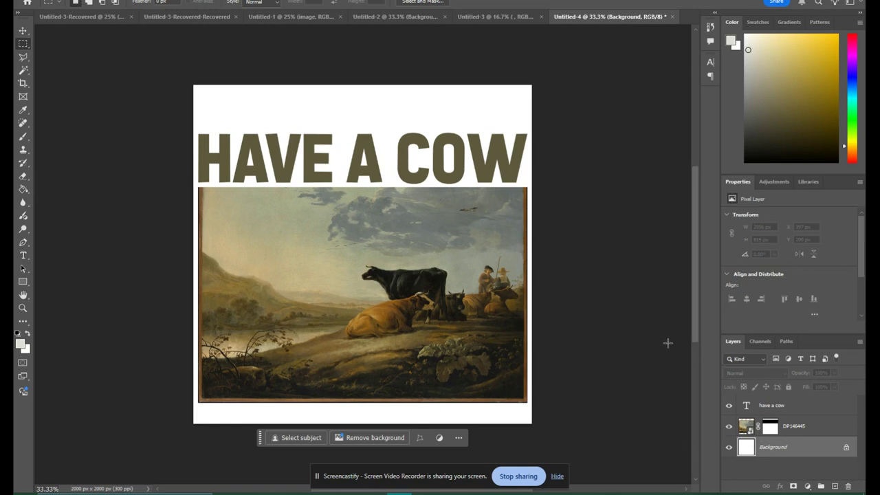
{"action": "left_click", "coordinate": [802, 95]}
{"action": "left_click", "coordinate": [751, 41]}
{"action": "key", "text": "g"}
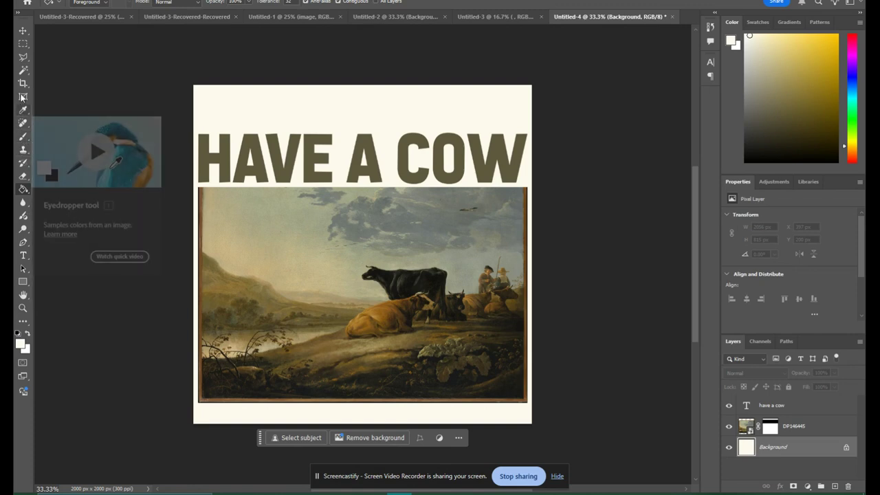
Magic Wand a letter on the have a cow layer, then Select Similar to grab all letters.
{"action": "left_click", "coordinate": [24, 72]}
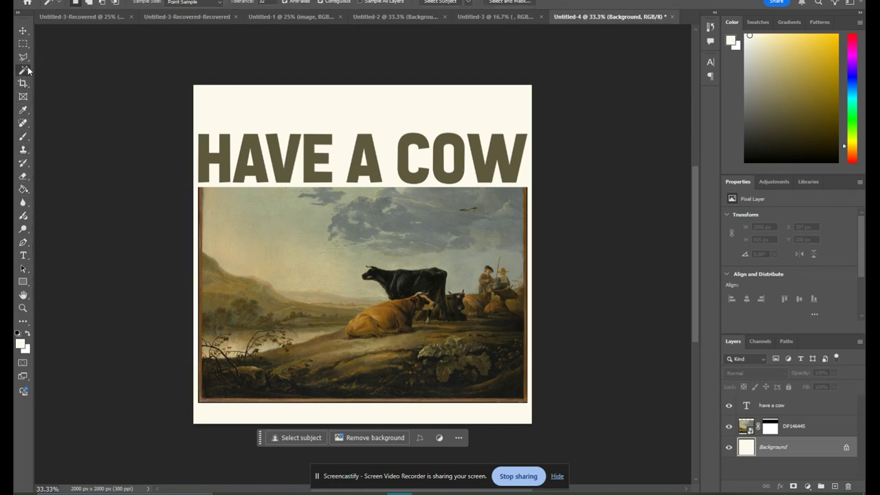
{"action": "right_click", "coordinate": [28, 71]}
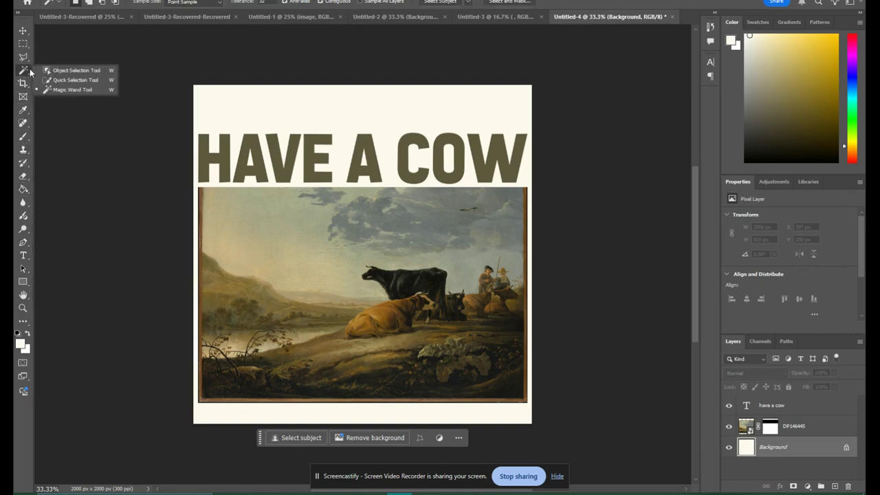
{"action": "left_click", "coordinate": [66, 81]}
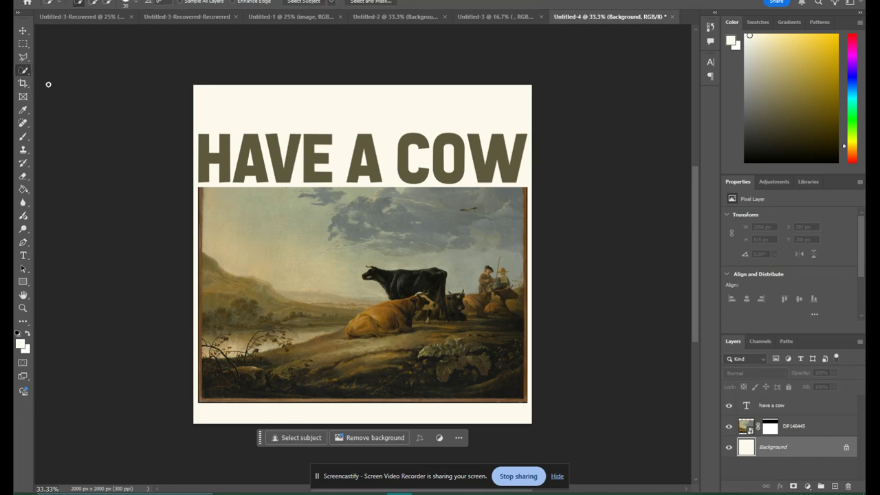
{"action": "right_click", "coordinate": [25, 72]}
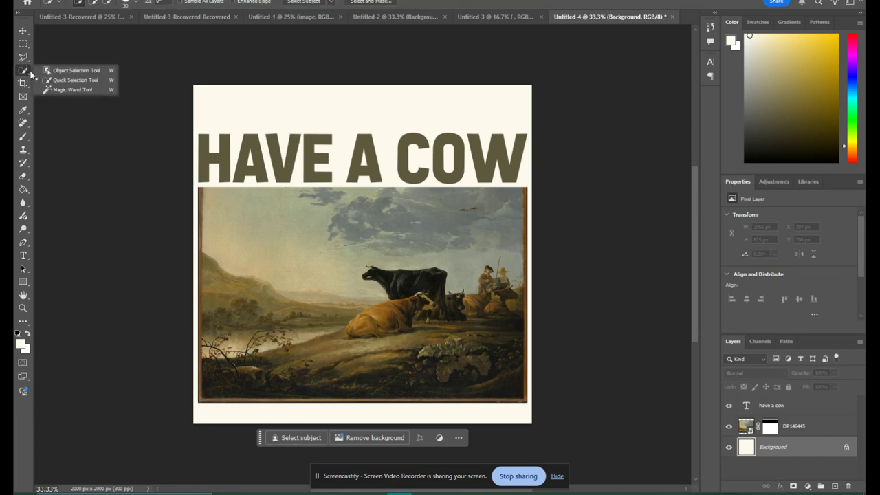
{"action": "left_click", "coordinate": [73, 90]}
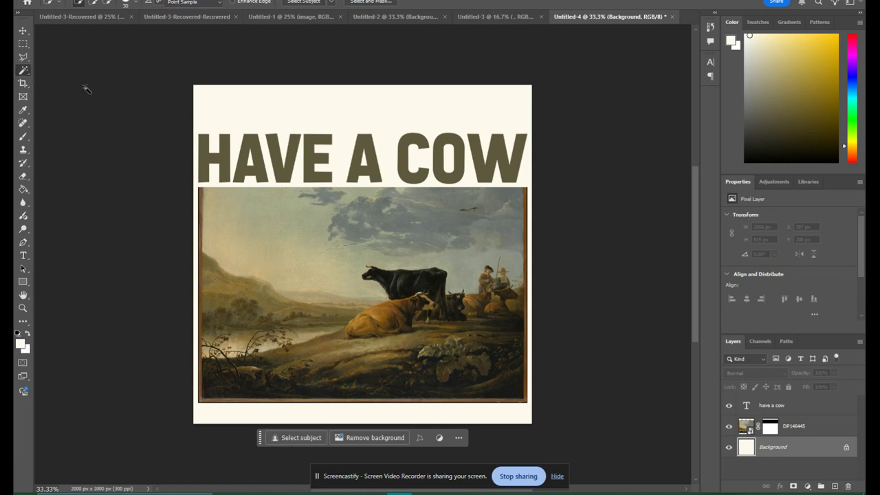
{"action": "left_click", "coordinate": [282, 174]}
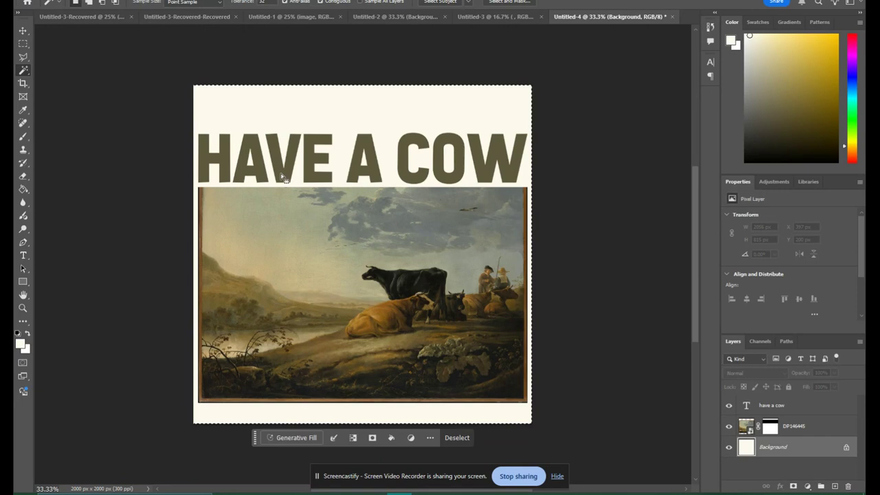
{"action": "left_click", "coordinate": [762, 407]}
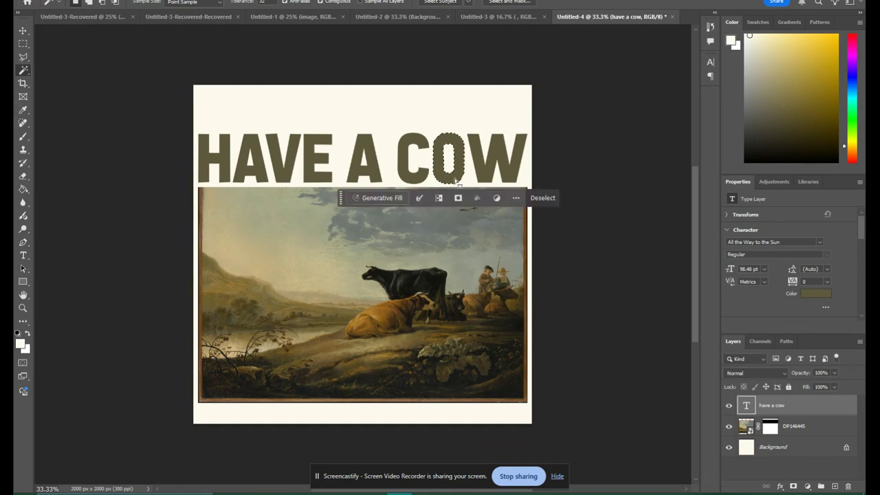
{"action": "right_click", "coordinate": [456, 180]}
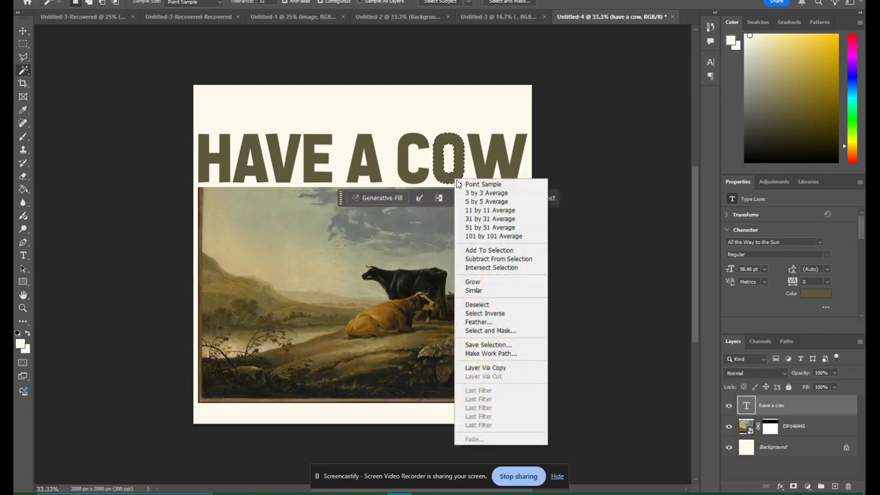
{"action": "left_click", "coordinate": [473, 290]}
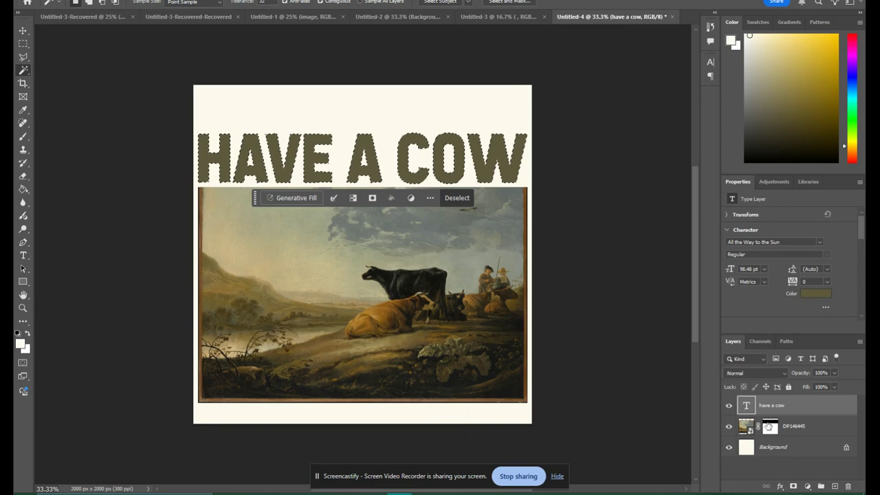
Fill the HAVE A COW lettering selection with white on the painting's layer mask.
{"action": "left_click", "coordinate": [770, 428]}
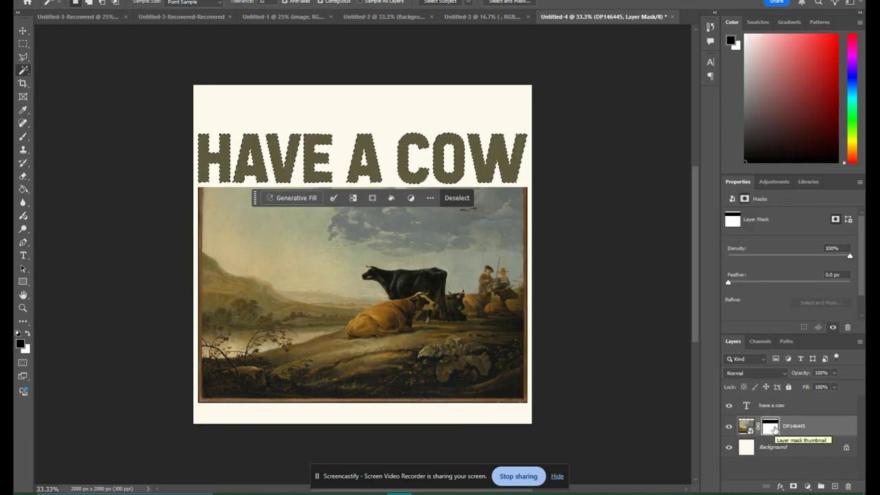
{"action": "left_click", "coordinate": [28, 334]}
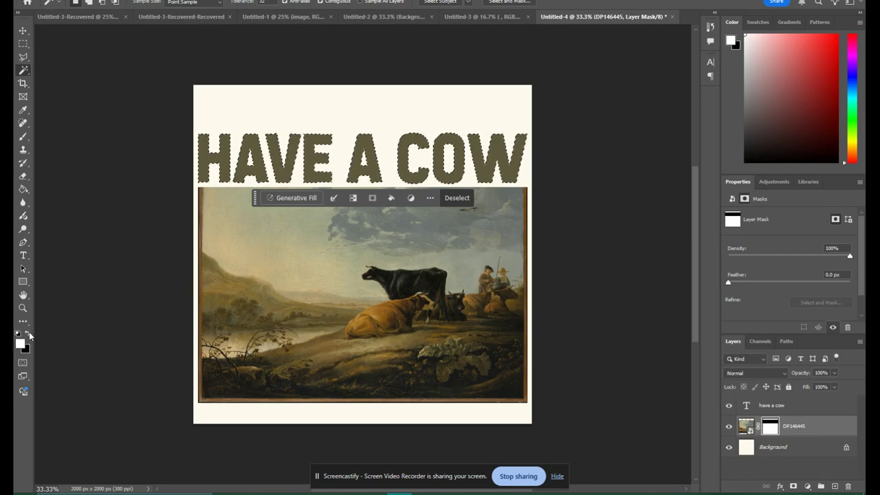
{"action": "left_click", "coordinate": [28, 333]}
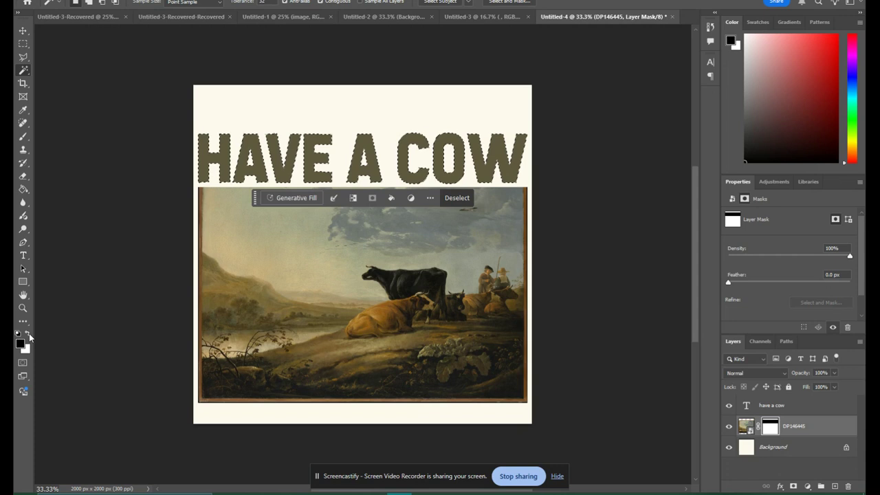
{"action": "left_click", "coordinate": [29, 335]}
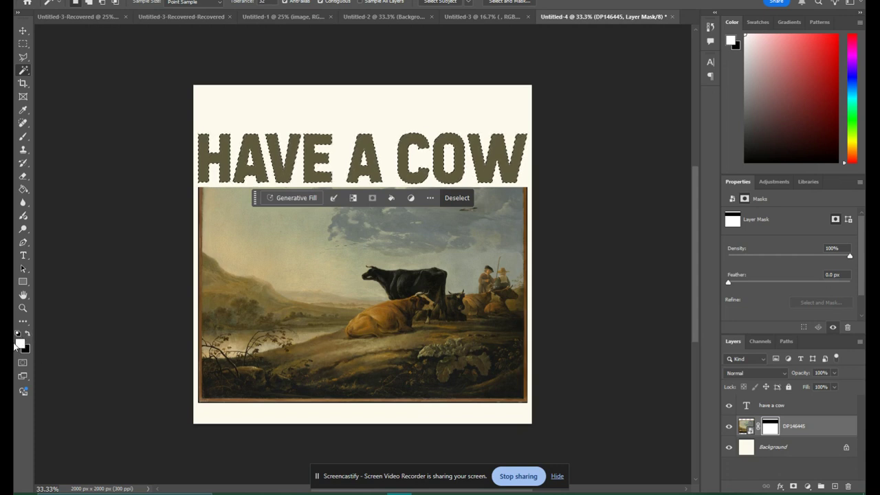
{"action": "left_click", "coordinate": [22, 190]}
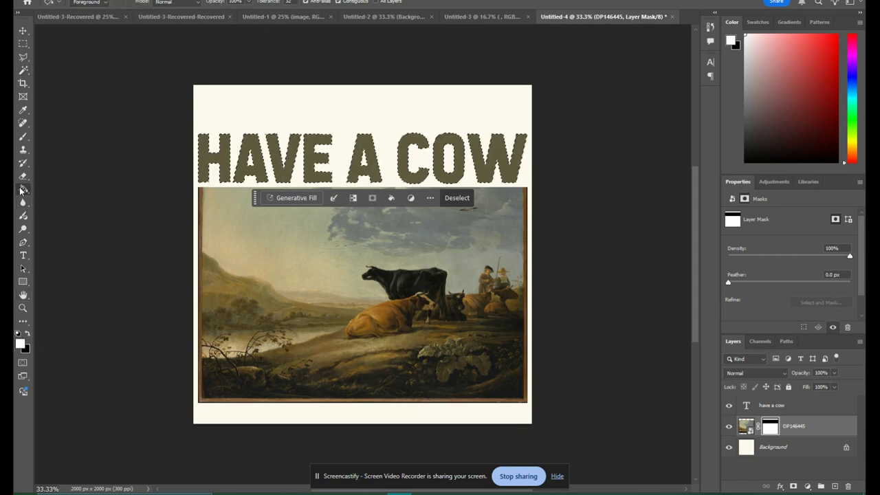
{"action": "left_click", "coordinate": [240, 172]}
Hide the HAVE A COW text layer and deselect the lettering.
{"action": "left_click", "coordinate": [730, 406]}
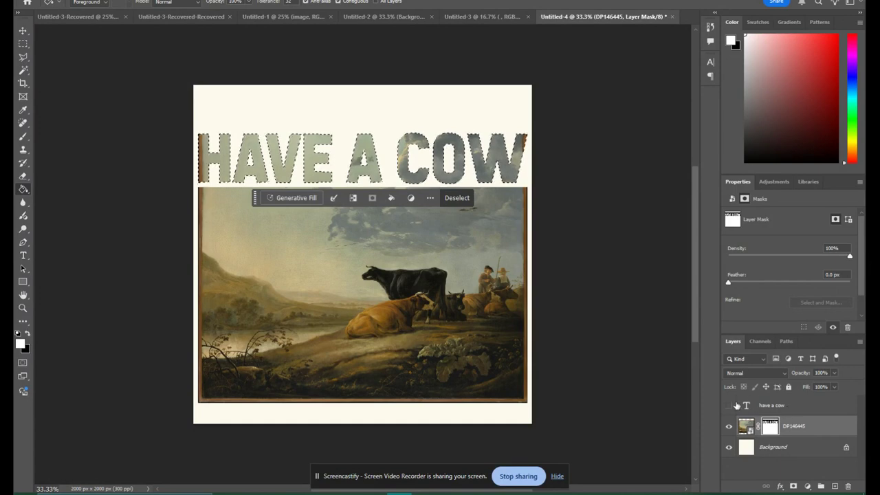
{"action": "left_click", "coordinate": [22, 44]}
{"action": "left_click", "coordinate": [195, 174]}
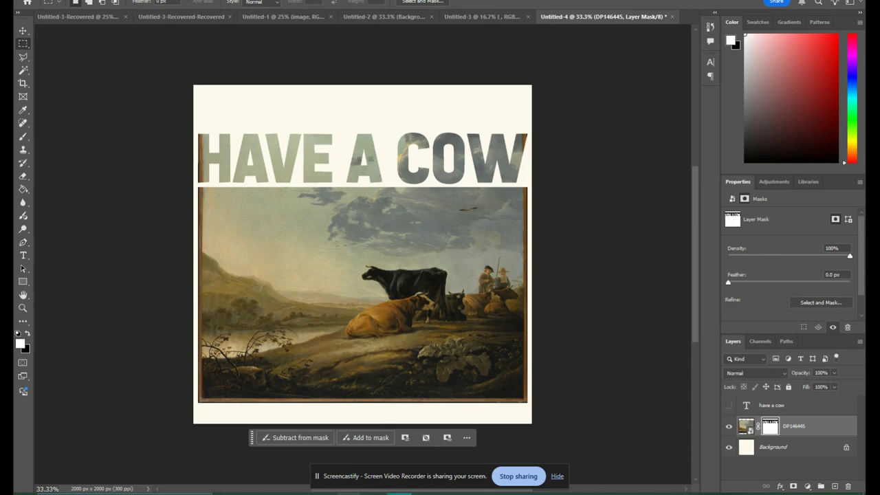
{"action": "mouse_move", "coordinate": [349, 493]}
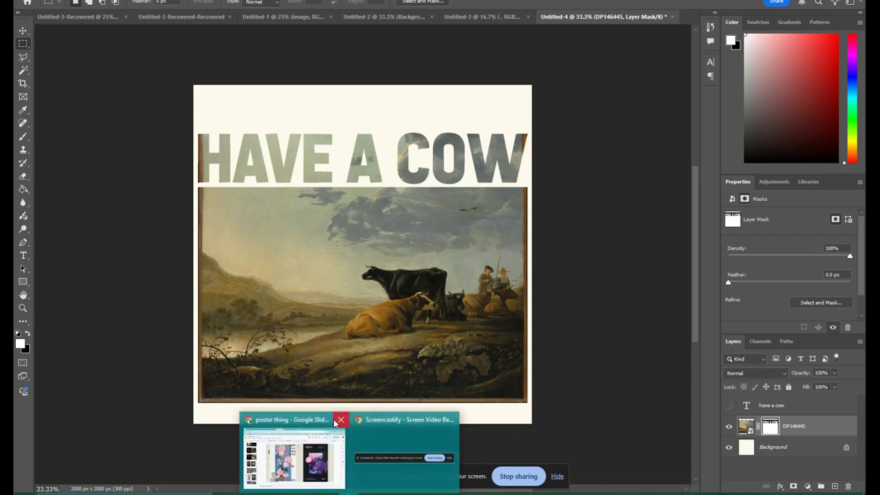
Switch to the Brusheezy tab in Chrome and go to its homepage.
{"action": "left_click", "coordinate": [269, 468]}
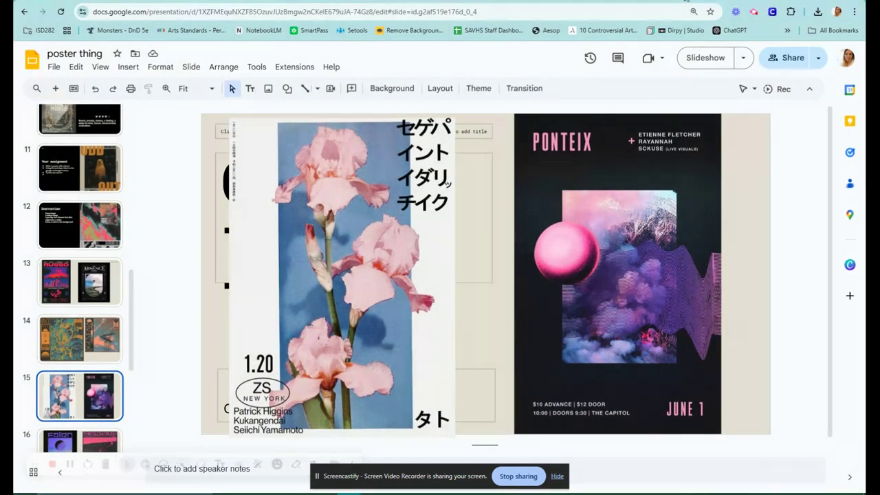
{"action": "key", "text": "ctrl+Tab"}
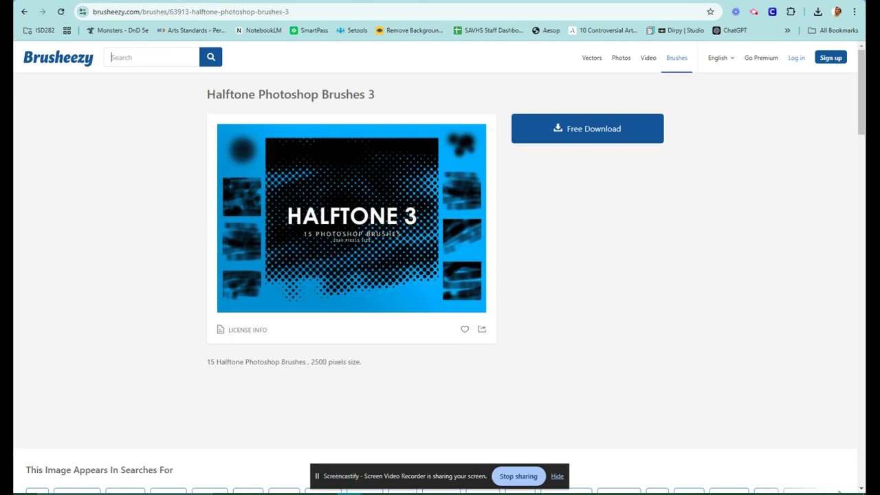
{"action": "left_click", "coordinate": [77, 63]}
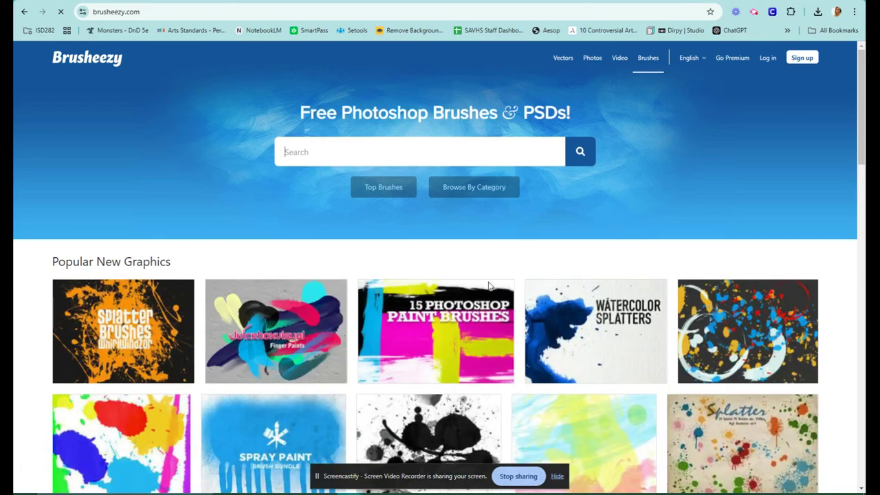
{"action": "scroll", "coordinate": [475, 303], "scroll_direction": "down", "scroll_amount": 5}
{"action": "scroll", "coordinate": [481, 302], "scroll_direction": "up", "scroll_amount": 5}
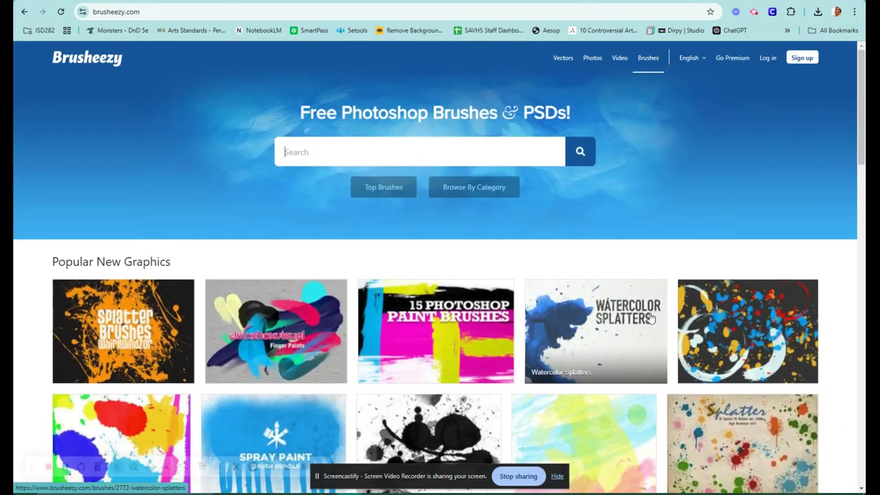
{"action": "scroll", "coordinate": [557, 300], "scroll_direction": "down", "scroll_amount": 3}
{"action": "scroll", "coordinate": [557, 301], "scroll_direction": "down", "scroll_amount": 3}
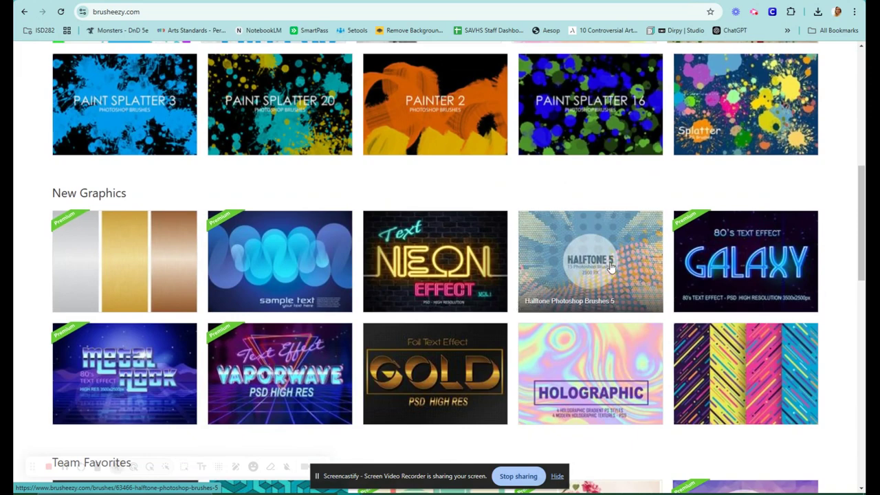
{"action": "scroll", "coordinate": [619, 265], "scroll_direction": "up", "scroll_amount": 6}
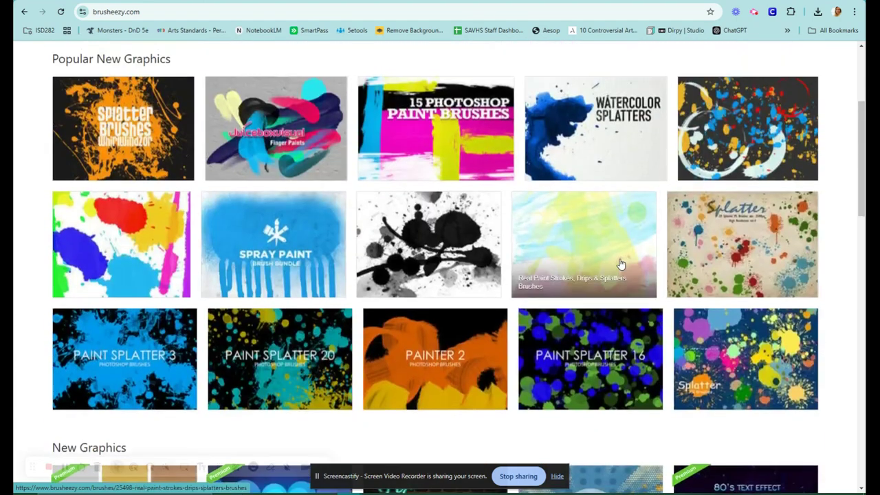
Search Brusheezy for 'stamps' and download the Vintage Post PS Brushes pack.
{"action": "left_click", "coordinate": [340, 152]}
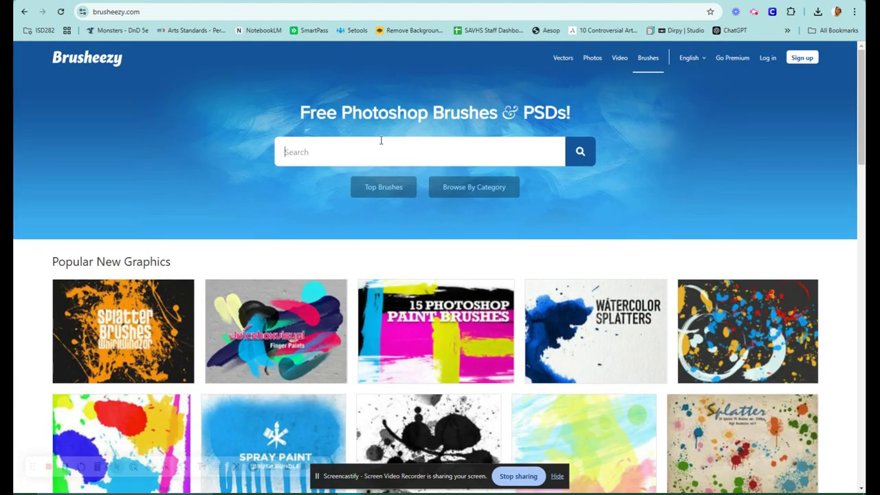
{"action": "type", "text": "stamps"}
{"action": "key", "text": "Return"}
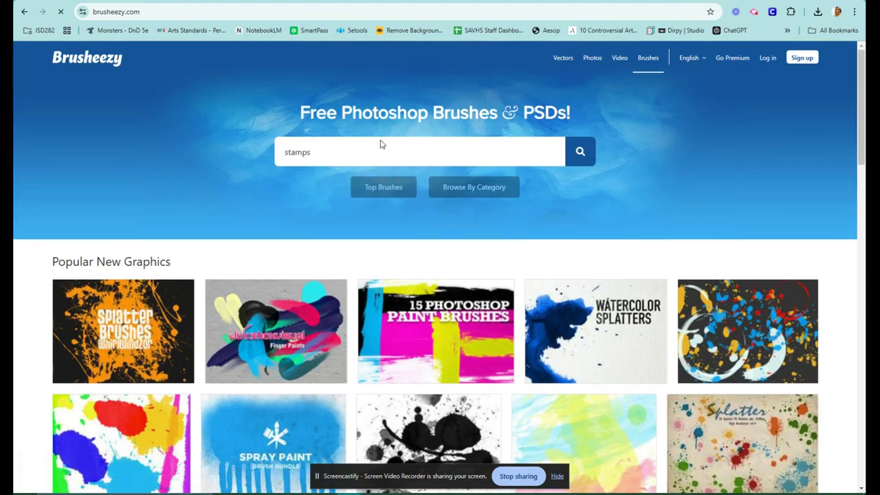
{"action": "scroll", "coordinate": [491, 273], "scroll_direction": "down", "scroll_amount": 2}
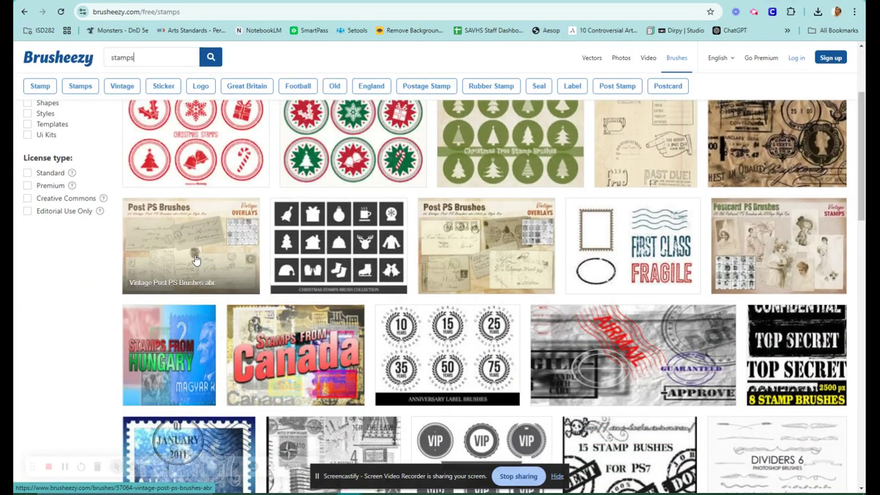
{"action": "left_click", "coordinate": [488, 255]}
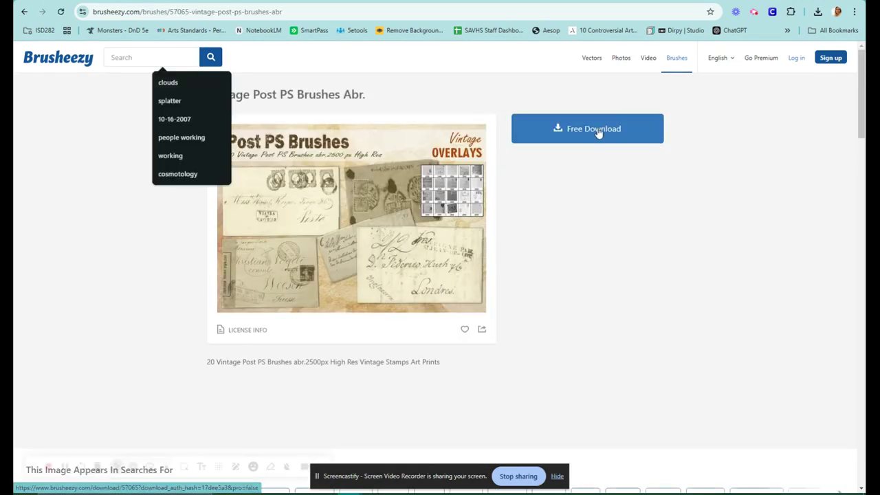
{"action": "left_click", "coordinate": [598, 131]}
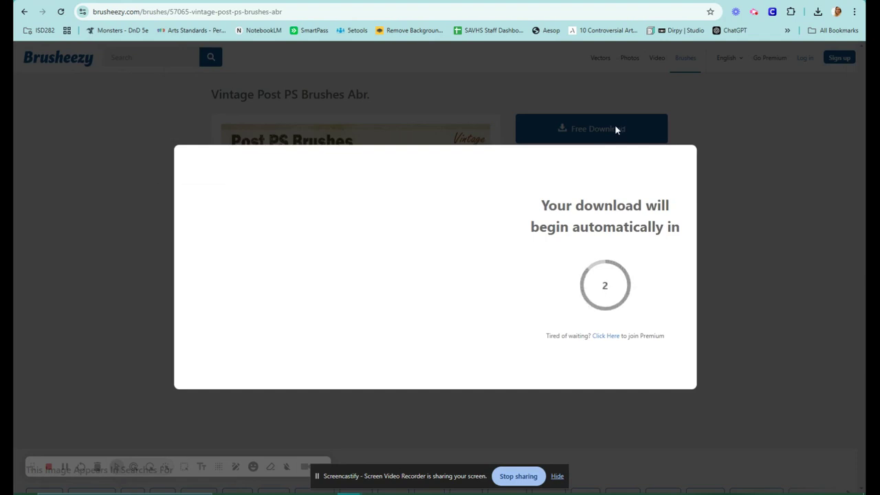
{"action": "left_click", "coordinate": [817, 11]}
{"action": "left_click", "coordinate": [817, 12]}
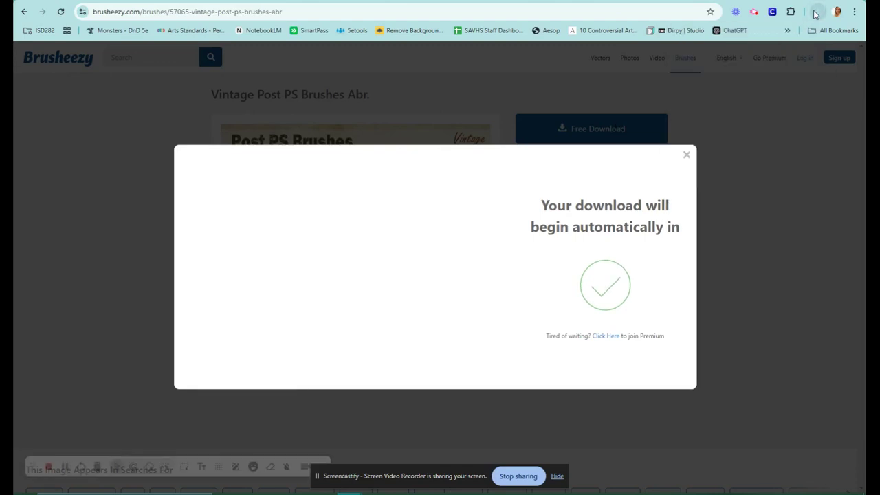
{"action": "left_click", "coordinate": [817, 11]}
Open the downloaded zip's 20_Vintage_Post_PS_Brushes_abr folder and load the ABR file into Photoshop.
{"action": "left_click", "coordinate": [729, 60]}
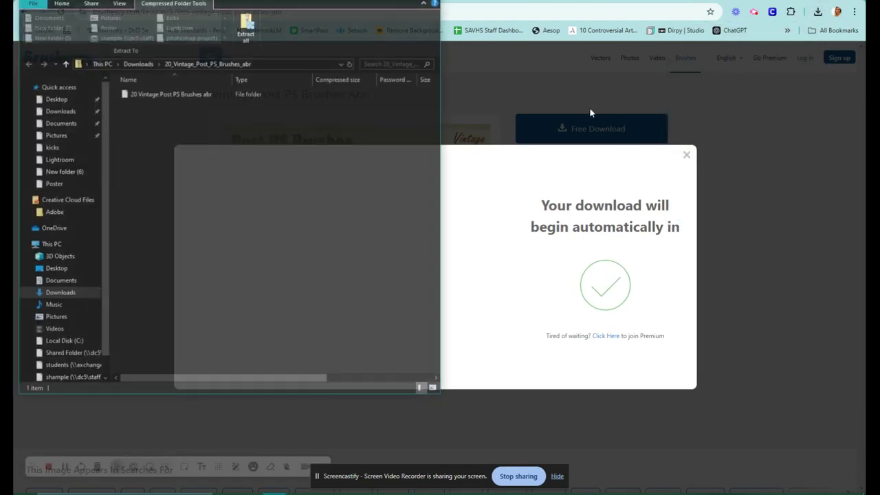
{"action": "left_click", "coordinate": [143, 94]}
{"action": "double_click", "coordinate": [143, 94]}
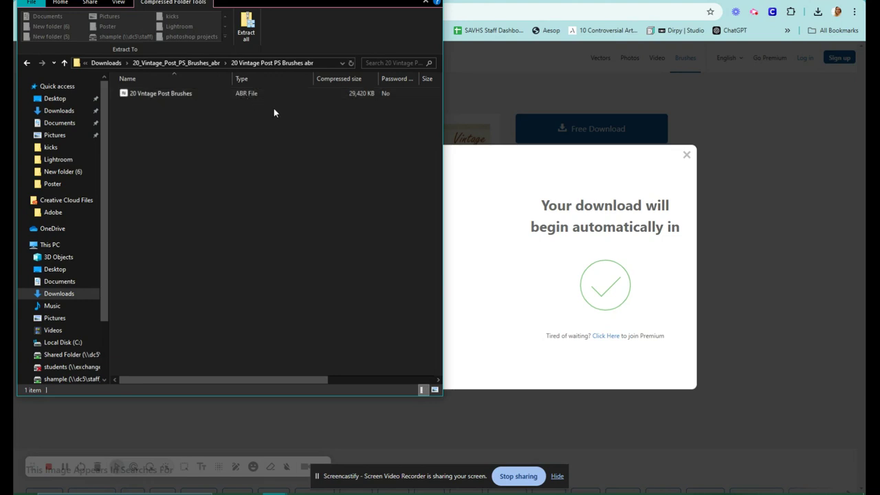
{"action": "left_click", "coordinate": [242, 95]}
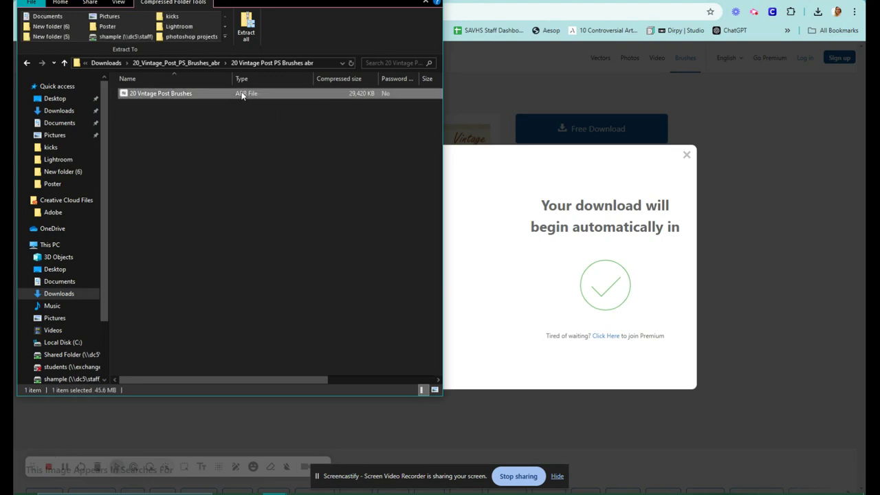
{"action": "double_click", "coordinate": [241, 96]}
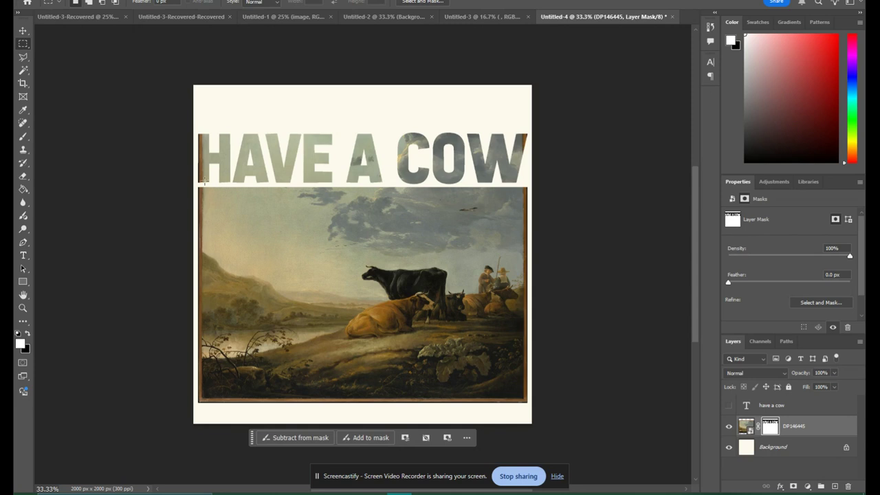
Expand the 20 Vintage Post Brushes set in the brush presets and show tip thumbnails.
{"action": "left_click", "coordinate": [23, 135]}
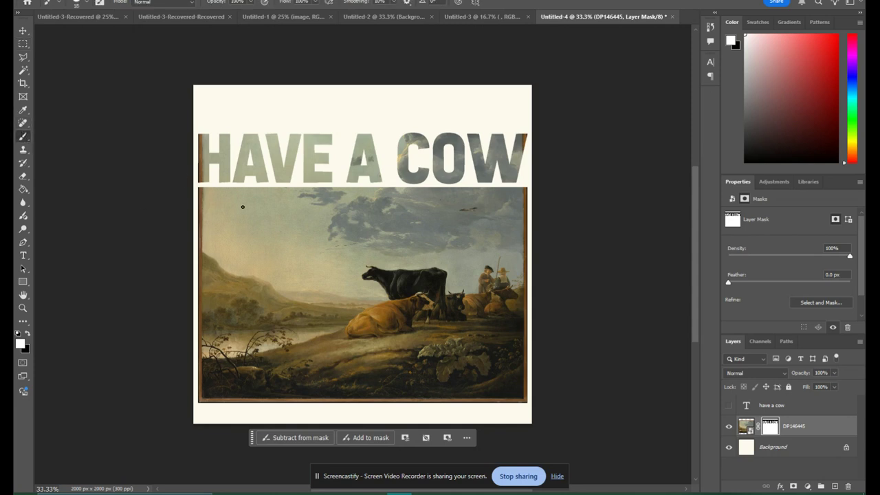
{"action": "right_click", "coordinate": [323, 192]}
{"action": "scroll", "coordinate": [409, 331], "scroll_direction": "down", "scroll_amount": 3}
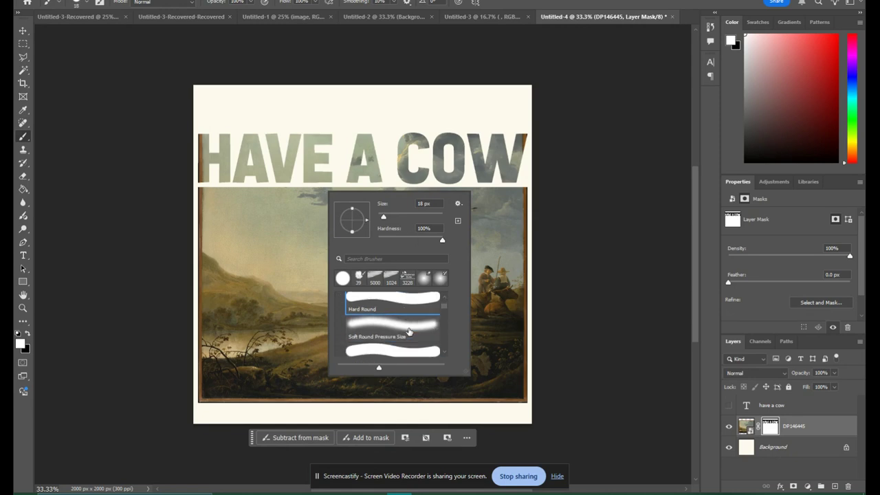
{"action": "scroll", "coordinate": [408, 332], "scroll_direction": "down", "scroll_amount": 6}
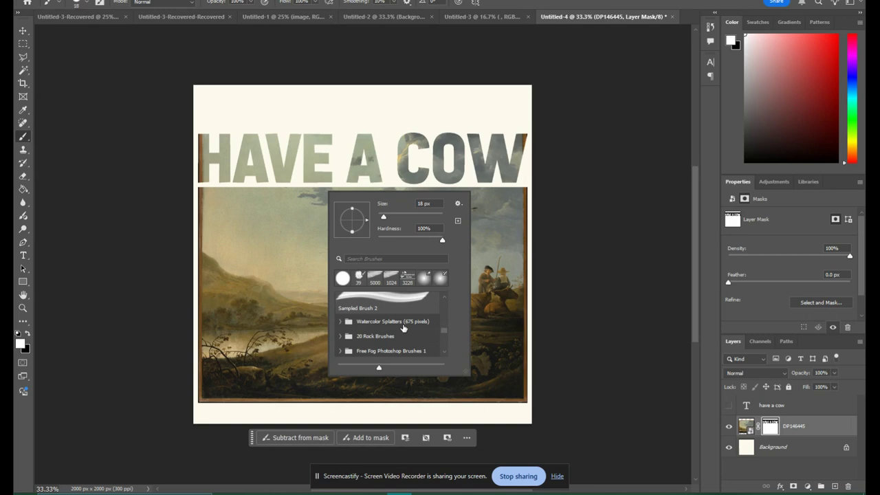
{"action": "scroll", "coordinate": [404, 325], "scroll_direction": "down", "scroll_amount": 4}
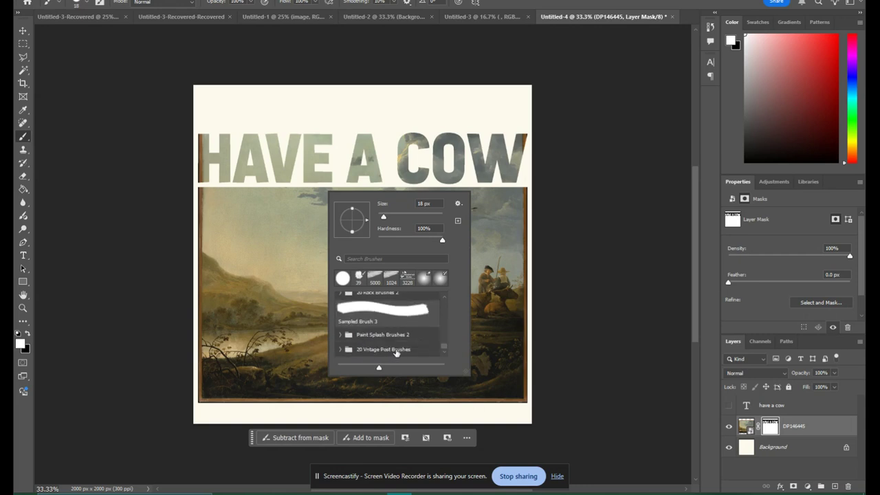
{"action": "left_click", "coordinate": [342, 351]}
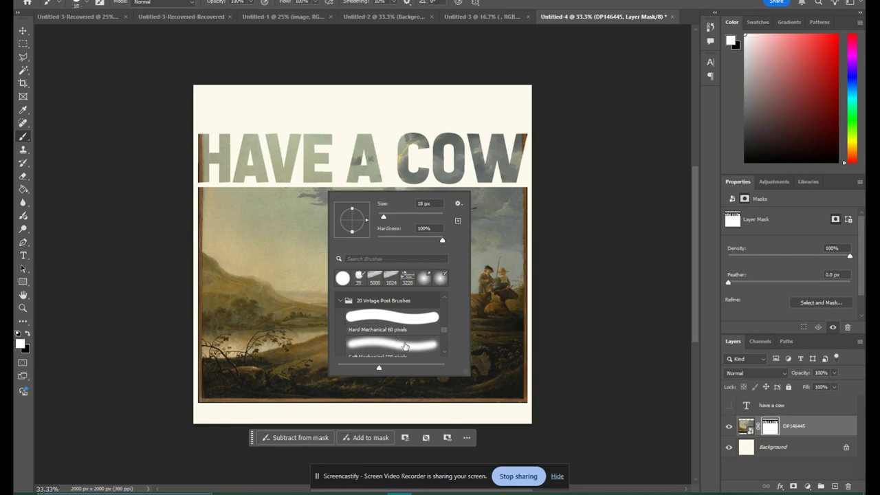
{"action": "left_click", "coordinate": [458, 204]}
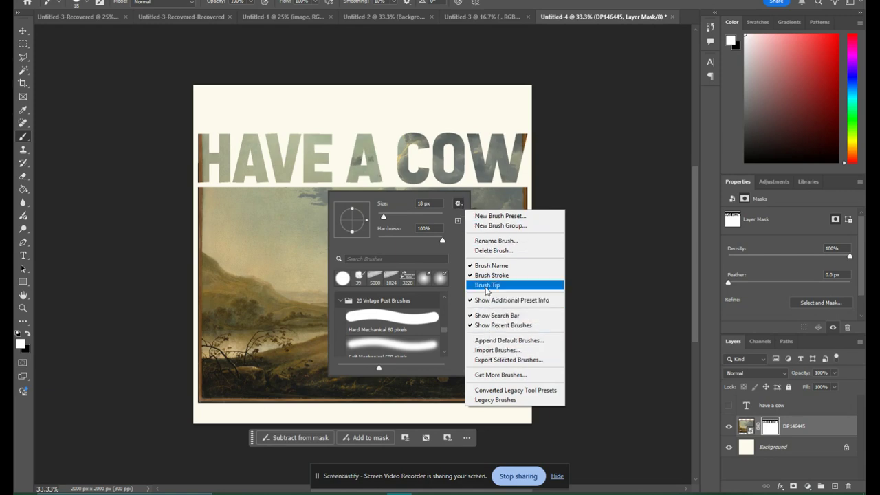
{"action": "left_click", "coordinate": [486, 285]}
Choose the Vintage Post 14 brush and shrink it from 2500 px to 196 px.
{"action": "scroll", "coordinate": [358, 334], "scroll_direction": "down", "scroll_amount": 3}
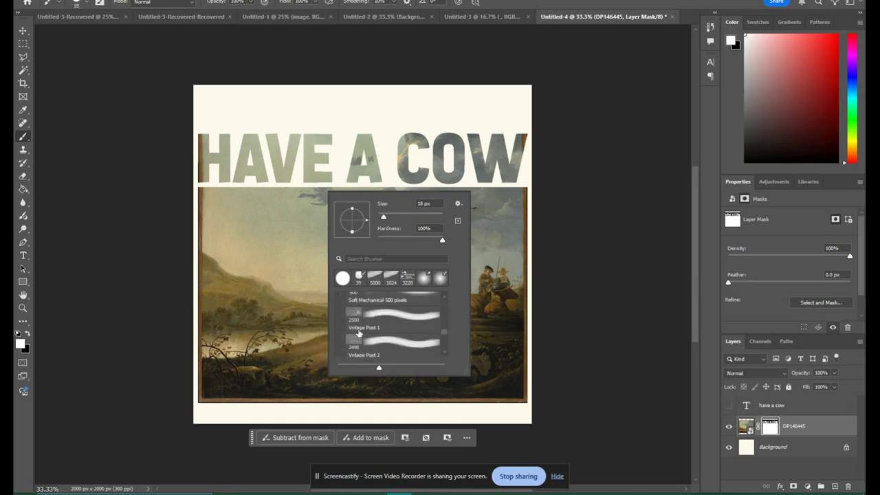
{"action": "scroll", "coordinate": [357, 333], "scroll_direction": "down", "scroll_amount": 6}
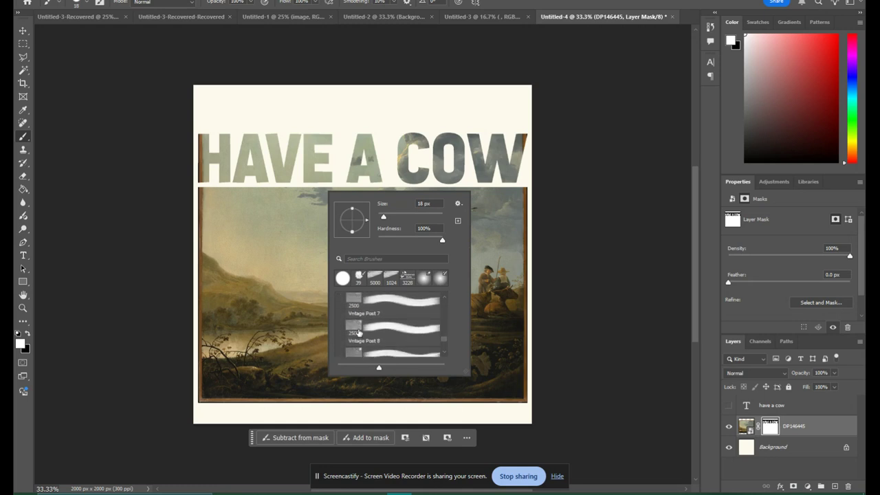
{"action": "scroll", "coordinate": [358, 333], "scroll_direction": "down", "scroll_amount": 6}
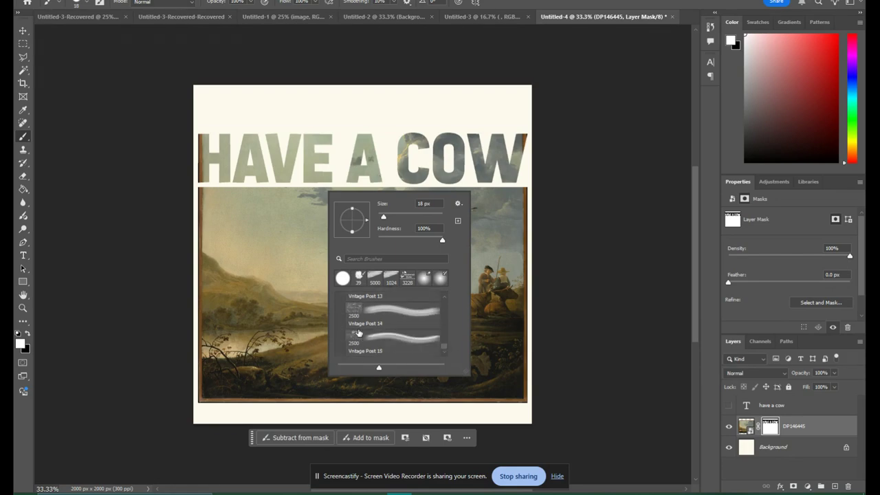
{"action": "left_click", "coordinate": [358, 313]}
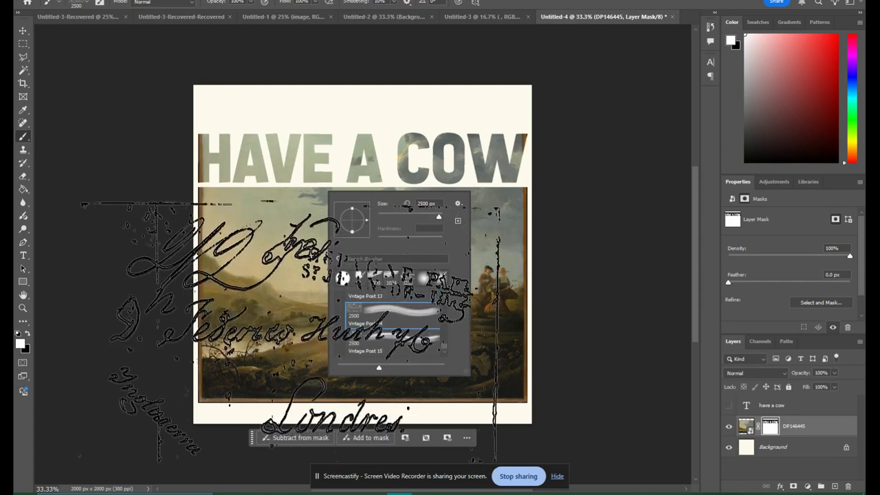
{"action": "mouse_move", "coordinate": [425, 216]}
{"action": "left_mouse_down"}
{"action": "mouse_move", "coordinate": [398, 218]}
{"action": "mouse_move", "coordinate": [421, 218]}
{"action": "left_mouse_up"}
{"action": "left_click", "coordinate": [497, 406]}
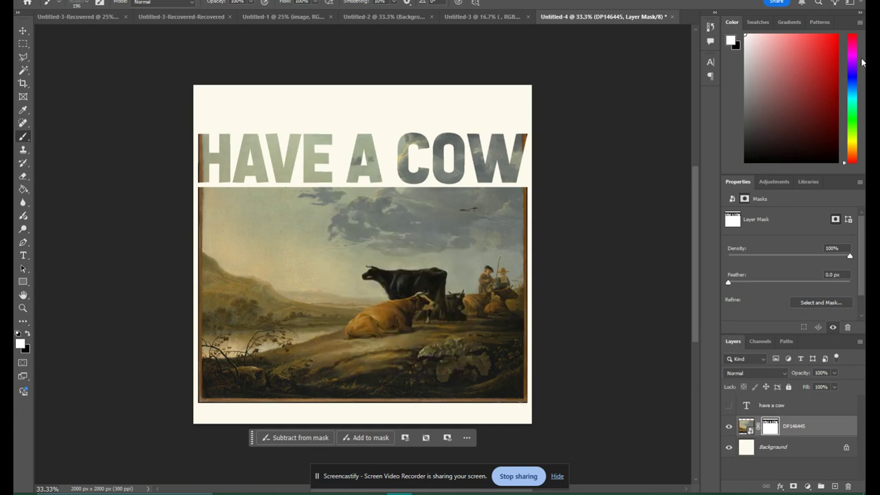
On a new Layer 1 above the title, stamp greyish-orange and near-black marks along the painting's bottom-right edge.
{"action": "left_click", "coordinate": [854, 152]}
{"action": "left_click", "coordinate": [815, 115]}
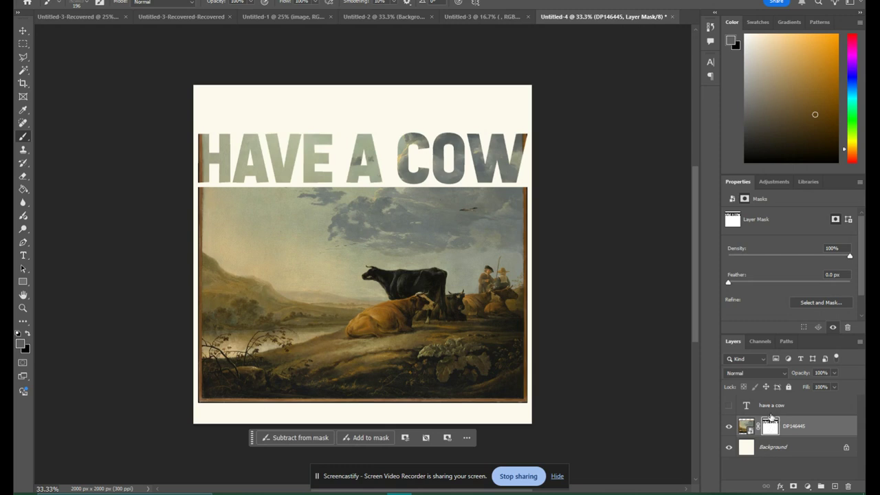
{"action": "left_click", "coordinate": [772, 406]}
{"action": "left_click", "coordinate": [835, 486]}
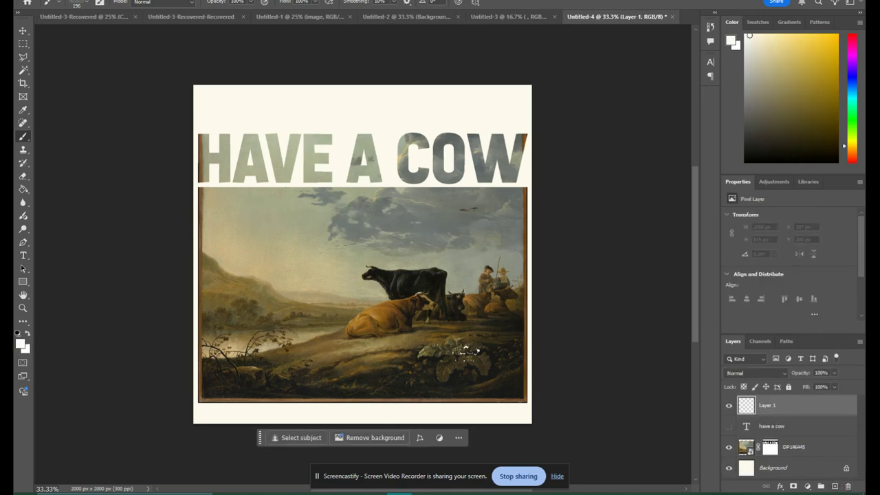
{"action": "left_click_drag", "start_coordinate": [509, 392], "coordinate": [515, 394]}
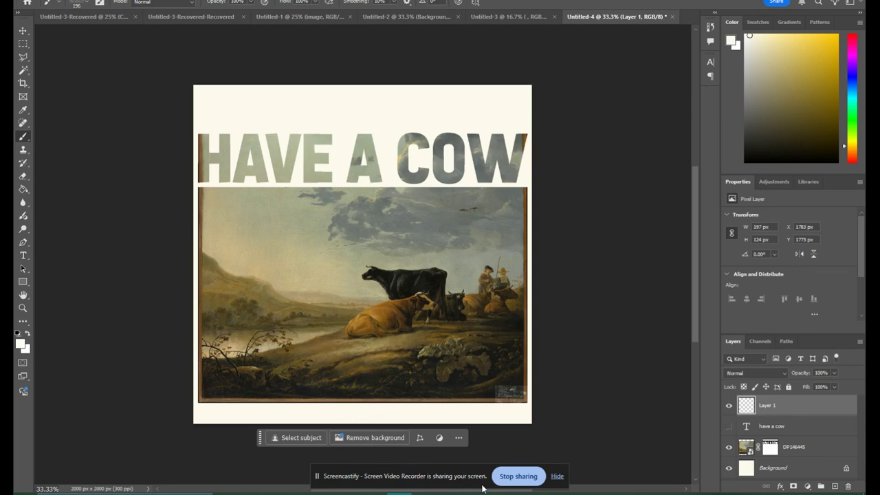
{"action": "left_click", "coordinate": [745, 148]}
{"action": "left_click_drag", "start_coordinate": [507, 390], "coordinate": [513, 394]}
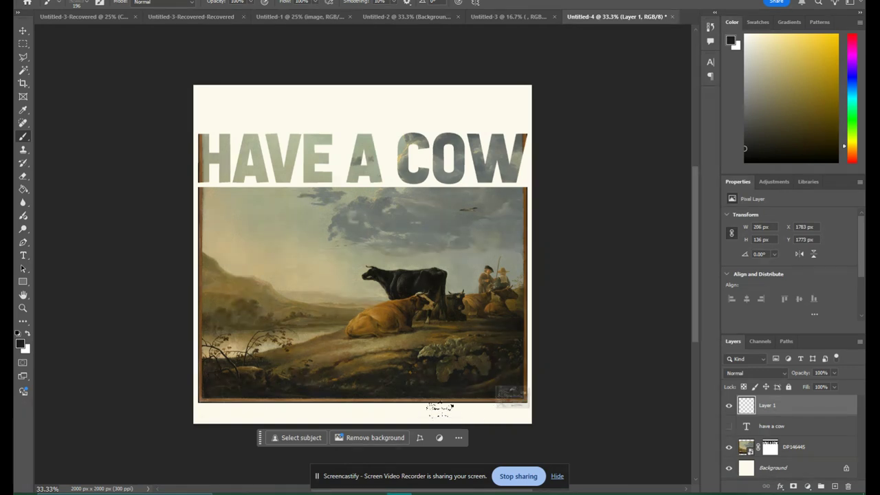
{"action": "left_click_drag", "start_coordinate": [452, 404], "coordinate": [424, 404]}
Select the large brush from the Paint Splash Brushes 2 set and adjust its size.
{"action": "left_click", "coordinate": [71, 3]}
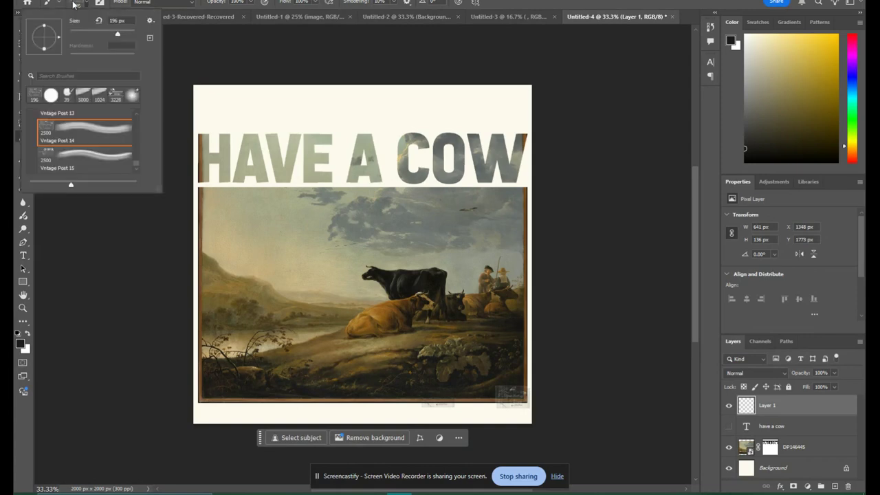
{"action": "scroll", "coordinate": [83, 141], "scroll_direction": "up", "scroll_amount": 10}
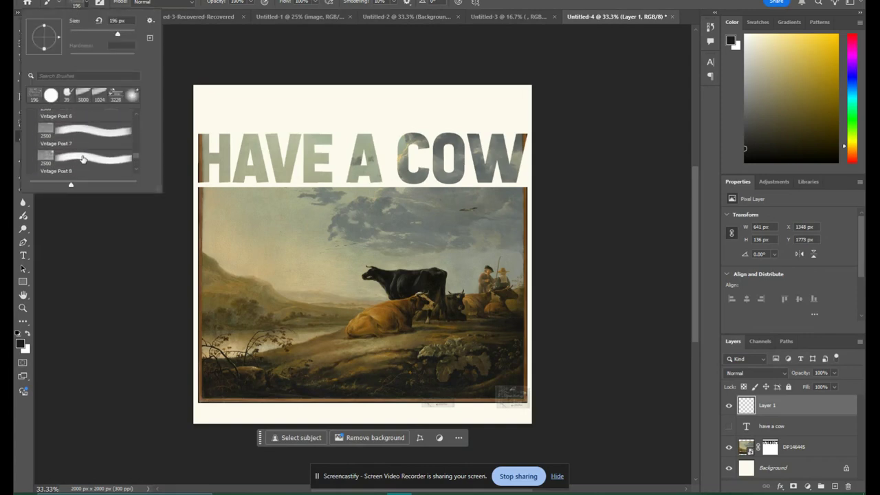
{"action": "scroll", "coordinate": [97, 144], "scroll_direction": "up", "scroll_amount": 3}
{"action": "scroll", "coordinate": [135, 158], "scroll_direction": "up", "scroll_amount": 5}
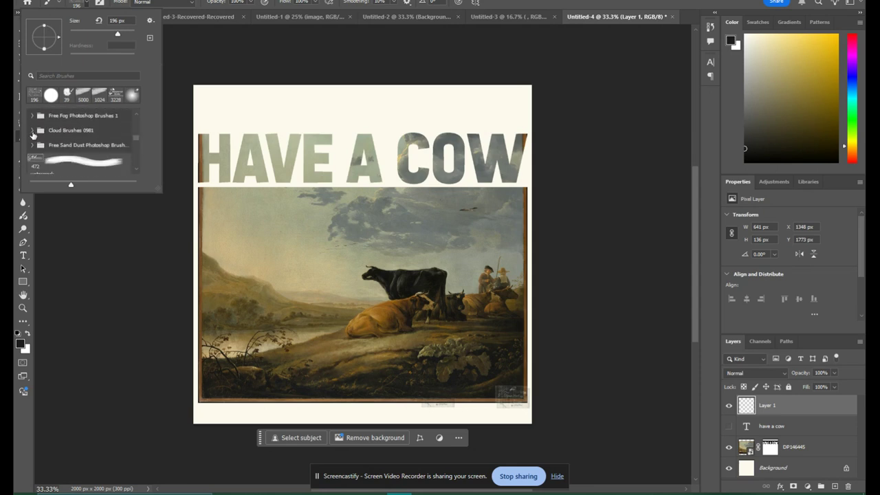
{"action": "scroll", "coordinate": [59, 146], "scroll_direction": "up", "scroll_amount": 5}
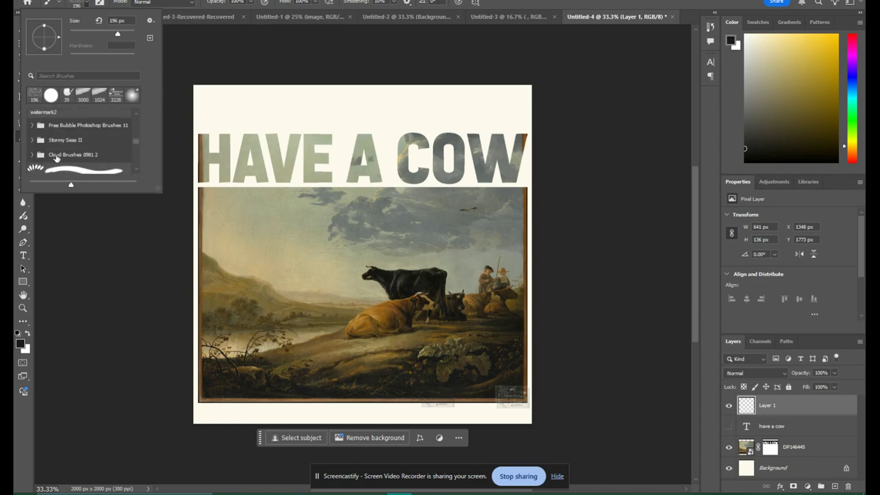
{"action": "scroll", "coordinate": [57, 158], "scroll_direction": "down", "scroll_amount": 5}
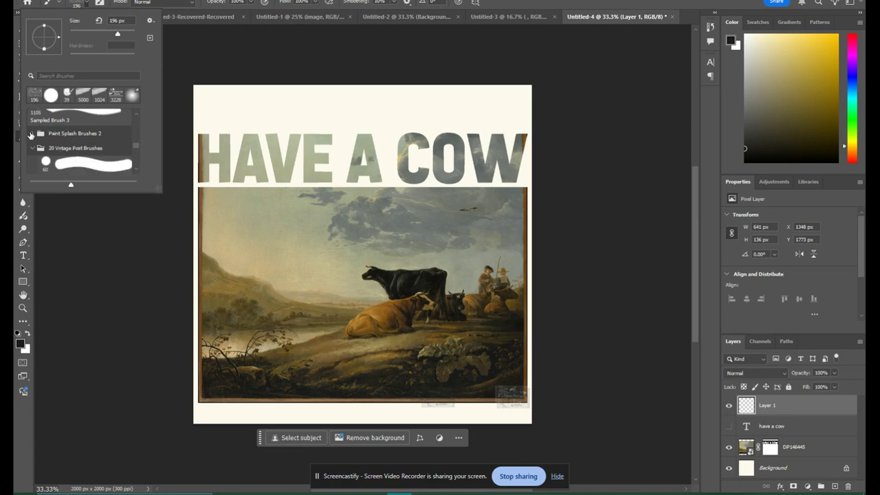
{"action": "left_click", "coordinate": [30, 136]}
{"action": "left_click", "coordinate": [65, 153]}
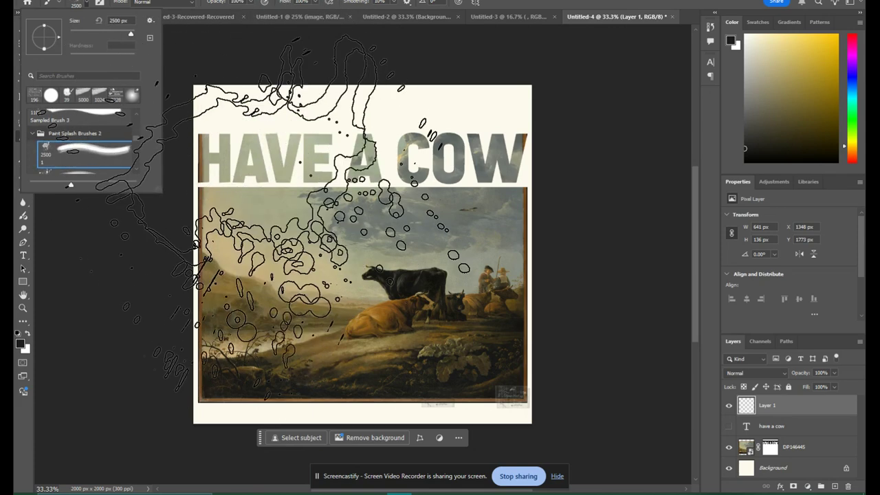
{"action": "left_click", "coordinate": [110, 35]}
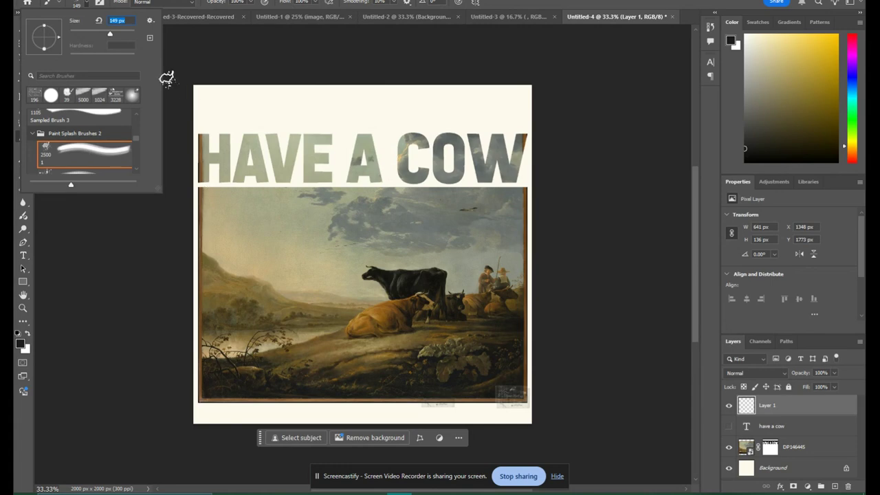
{"action": "left_click_drag", "start_coordinate": [117, 35], "coordinate": [129, 35]}
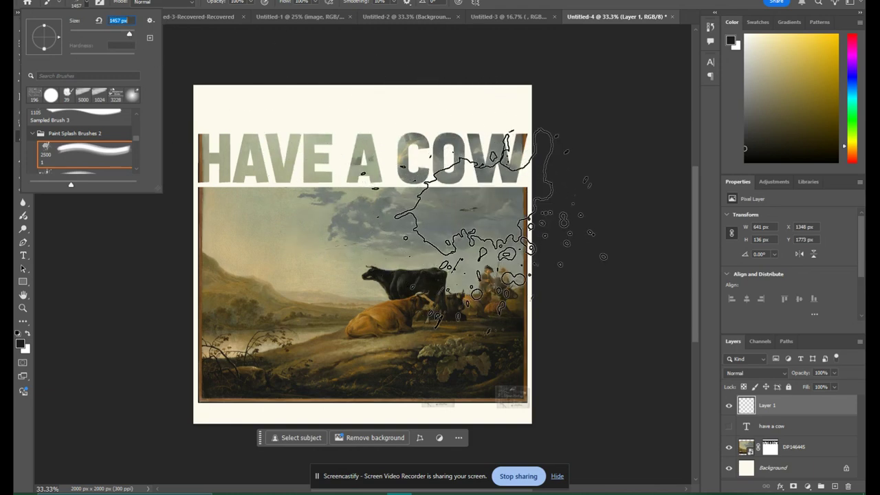
Stamp a green paint splash over the poster's upper-right edge, undoing the dark attempts.
{"action": "left_click", "coordinate": [482, 217]}
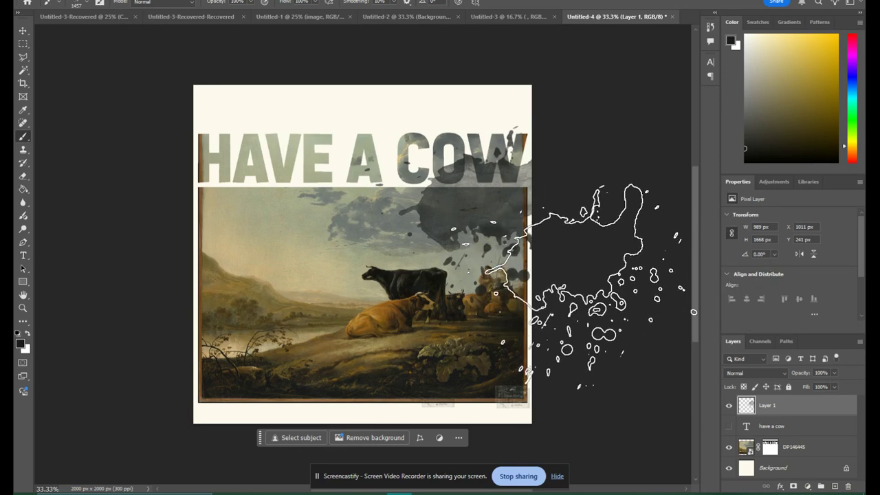
{"action": "key", "text": "ctrl+z"}
{"action": "left_click", "coordinate": [853, 129]}
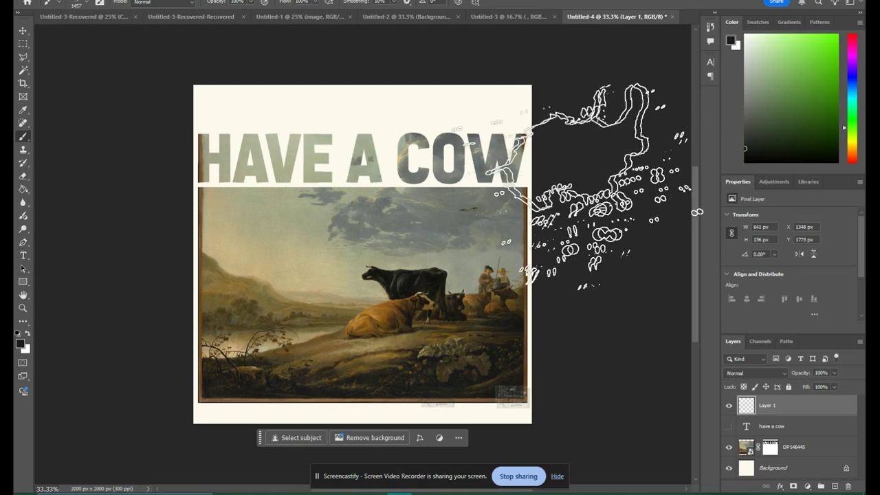
{"action": "left_click", "coordinate": [560, 209]}
{"action": "key", "text": "ctrl+z"}
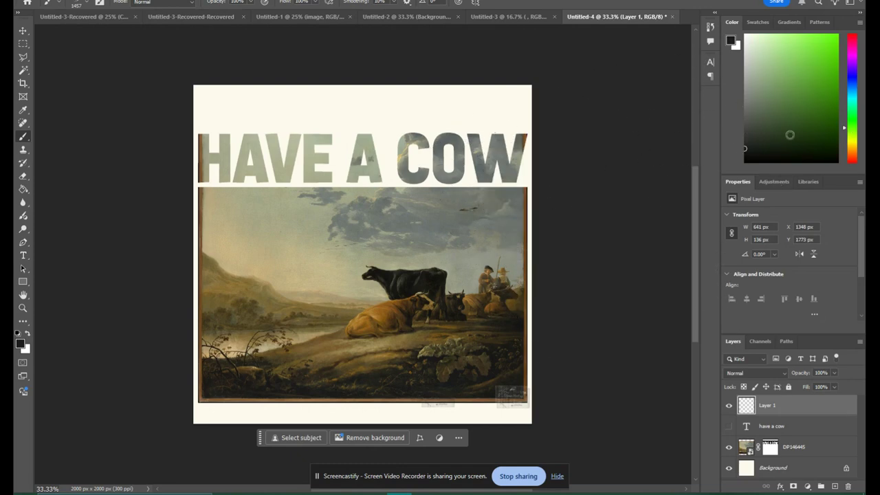
{"action": "left_click", "coordinate": [829, 76]}
{"action": "left_click", "coordinate": [576, 215]}
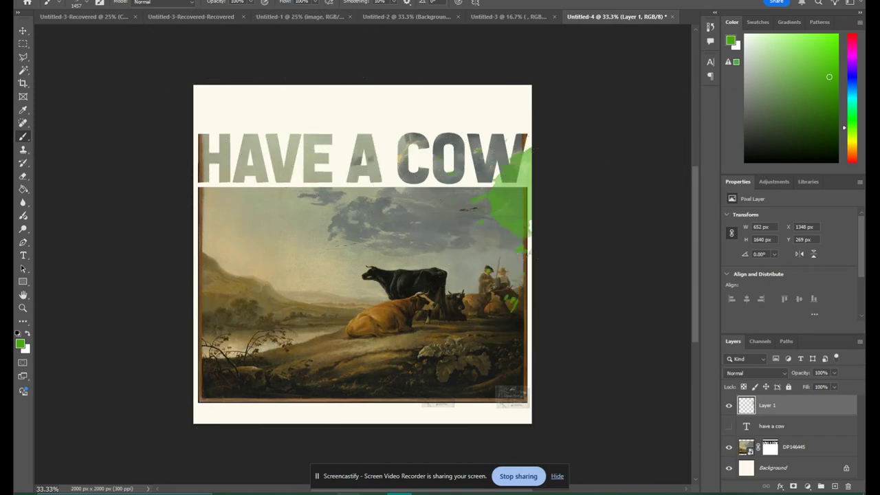
Drag the ufo image from the Poster folder onto the Photoshop canvas.
{"action": "mouse_move", "coordinate": [350, 489]}
{"action": "left_click", "coordinate": [305, 457]}
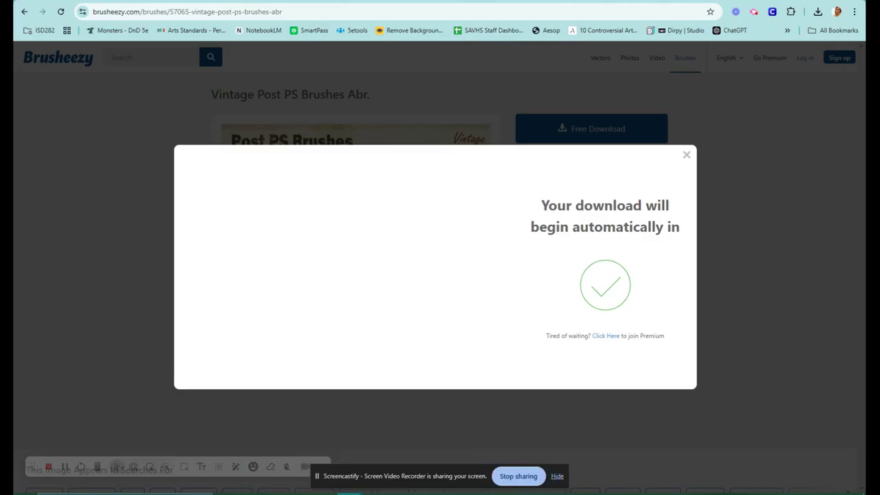
{"action": "key", "text": "alt+Tab"}
{"action": "key", "text": "super+e"}
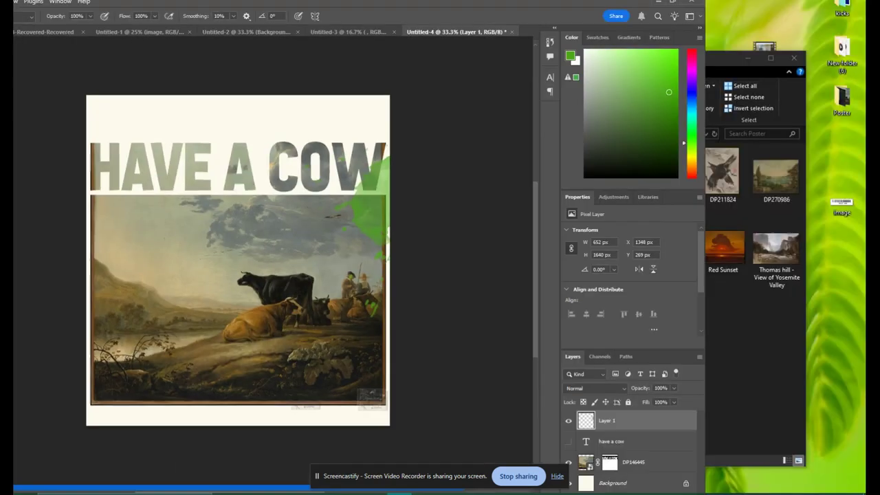
{"action": "left_click_drag", "start_coordinate": [762, 53], "coordinate": [788, 69]}
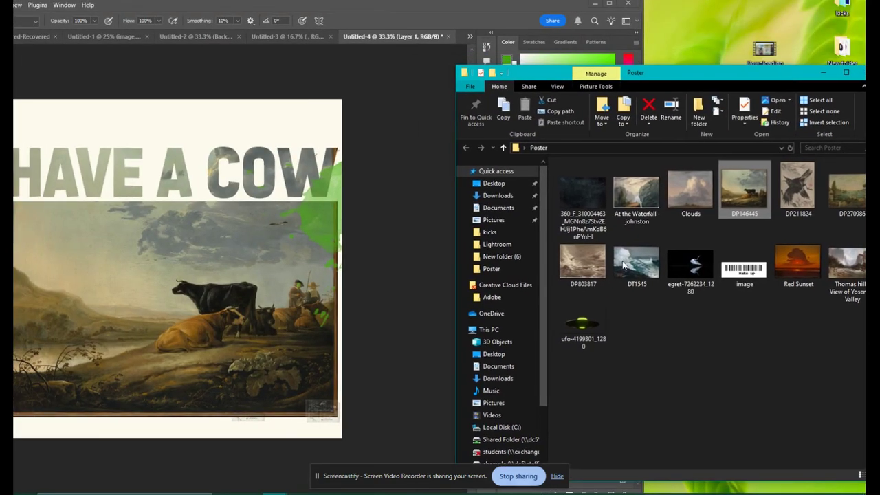
{"action": "left_click_drag", "start_coordinate": [579, 326], "coordinate": [187, 251]}
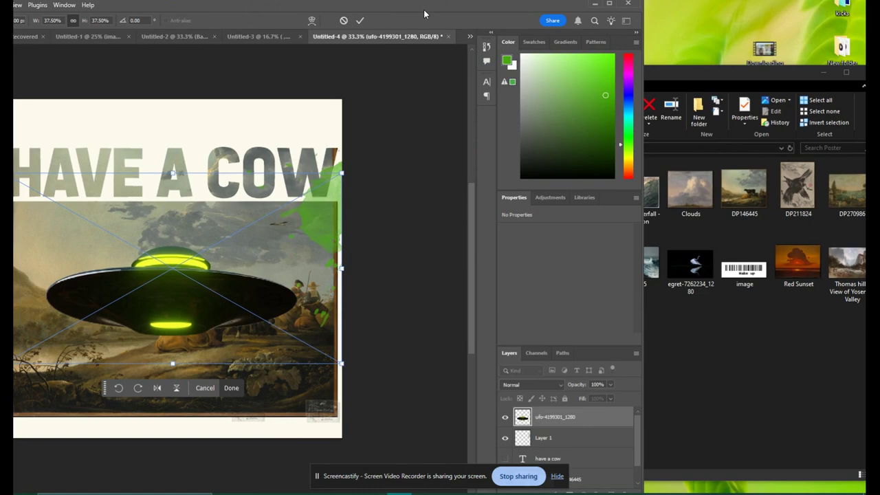
Rotate the UFO to -28.12°, scale it to 744 × 426 px and place it top-left.
{"action": "left_click_drag", "start_coordinate": [424, 10], "coordinate": [572, 0]}
{"action": "left_click_drag", "start_coordinate": [506, 158], "coordinate": [309, 252]}
{"action": "left_click_drag", "start_coordinate": [282, 321], "coordinate": [220, 90]}
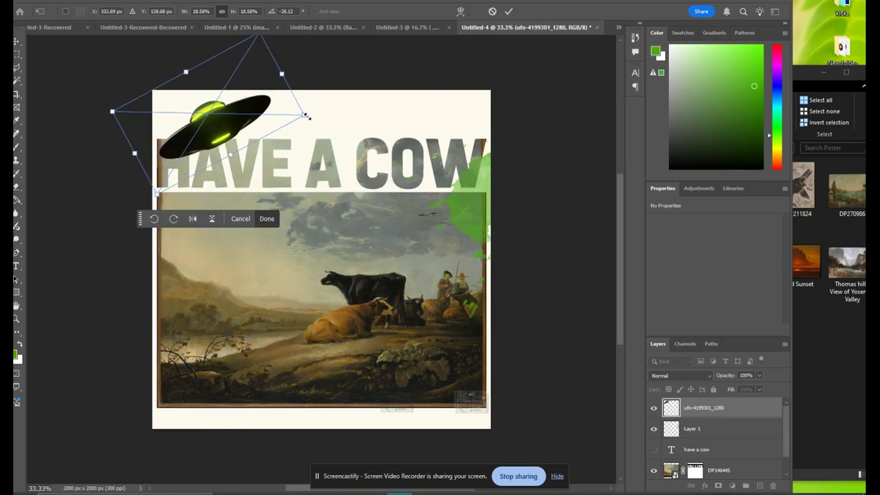
{"action": "left_click_drag", "start_coordinate": [307, 116], "coordinate": [326, 114]}
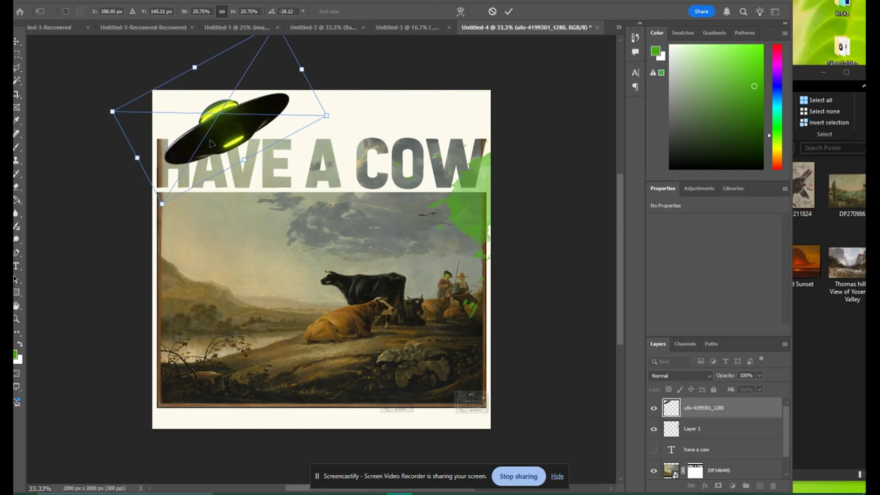
{"action": "left_click_drag", "start_coordinate": [211, 143], "coordinate": [217, 145]}
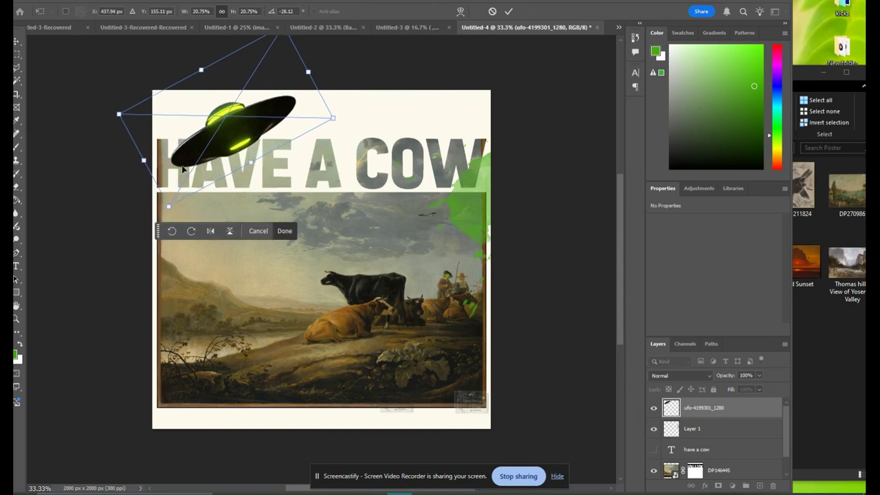
{"action": "key", "text": "Return"}
{"action": "key", "text": "b"}
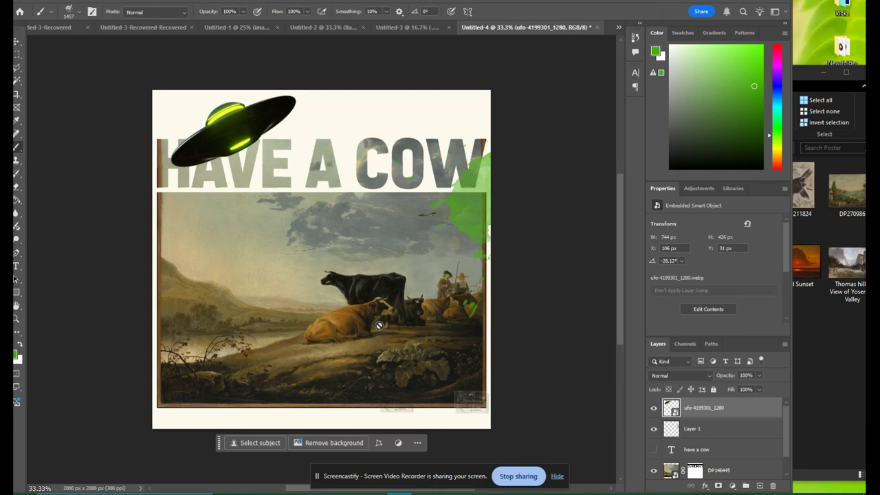
Select the DP146445 painting layer, maximise Photoshop and open Filter > Noise > Add Noise.
{"action": "scroll", "coordinate": [713, 434], "scroll_direction": "down", "scroll_amount": 1}
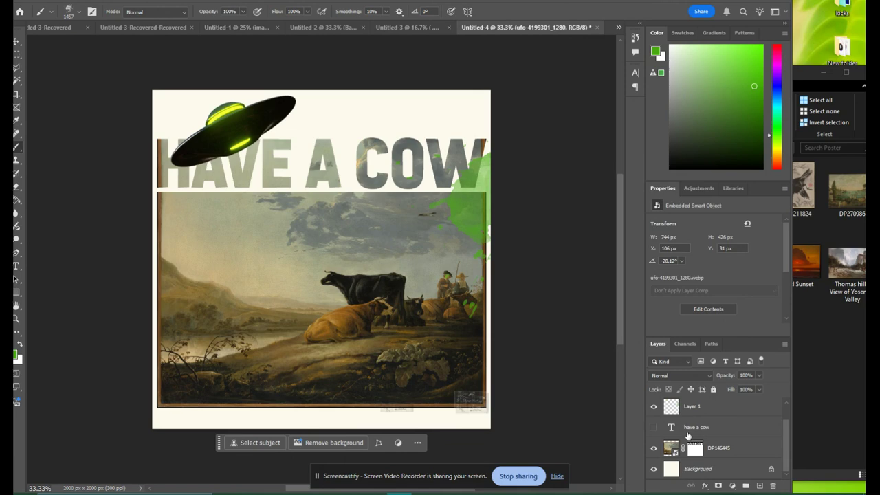
{"action": "left_click", "coordinate": [671, 451]}
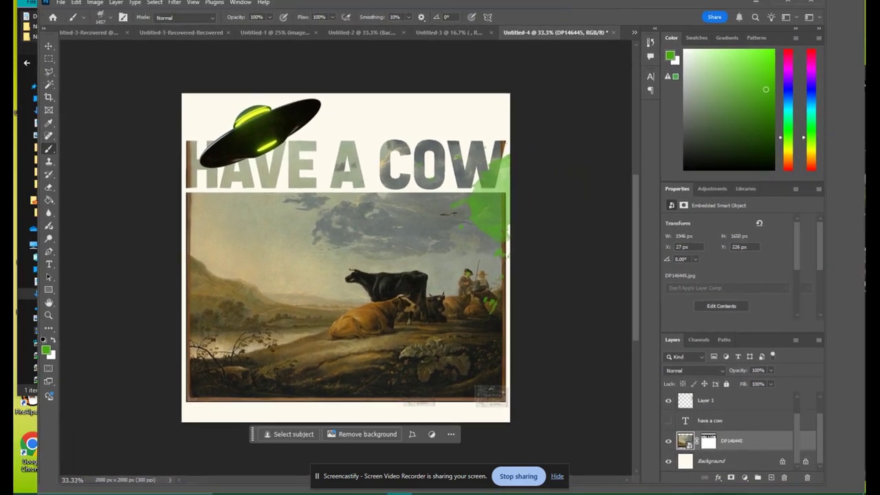
{"action": "left_click_drag", "start_coordinate": [214, 4], "coordinate": [189, 5]}
{"action": "key", "text": "alt+t"}
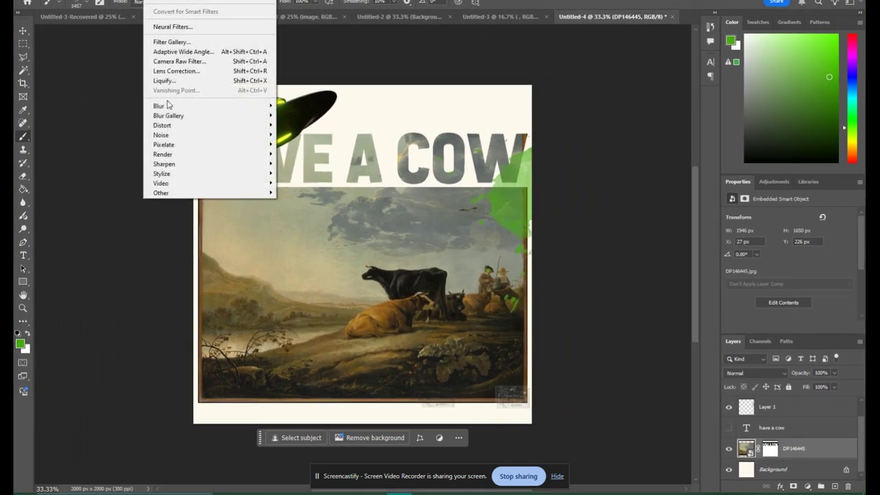
{"action": "mouse_move", "coordinate": [178, 135]}
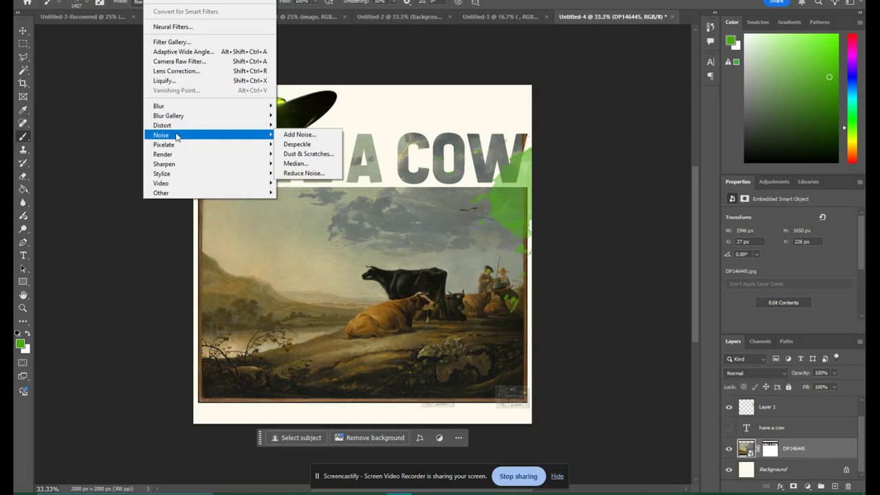
{"action": "left_click", "coordinate": [313, 135]}
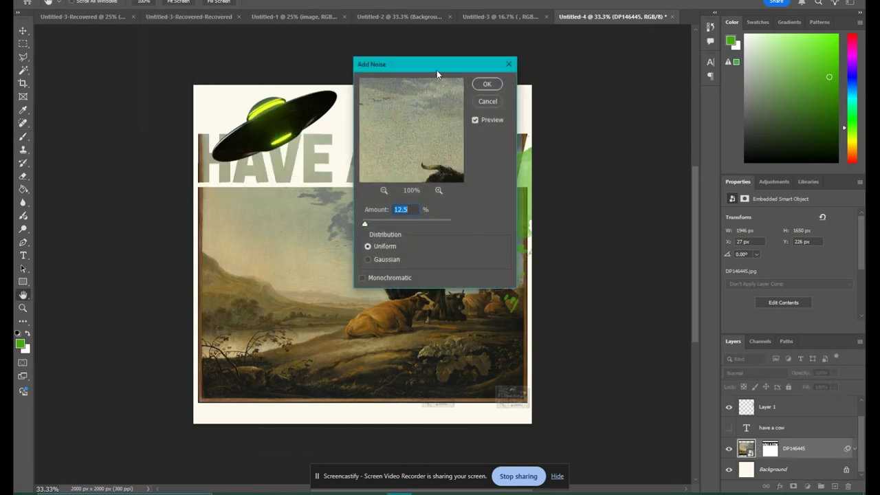
Set the noise Amount to 27.68% with Uniform distribution after trying Gaussian.
{"action": "left_click_drag", "start_coordinate": [436, 70], "coordinate": [599, 96]}
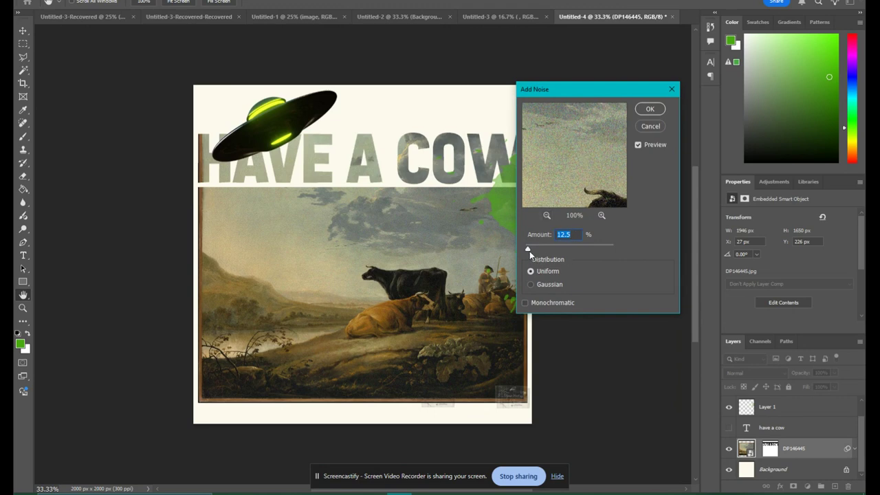
{"action": "left_click_drag", "start_coordinate": [529, 251], "coordinate": [537, 251]}
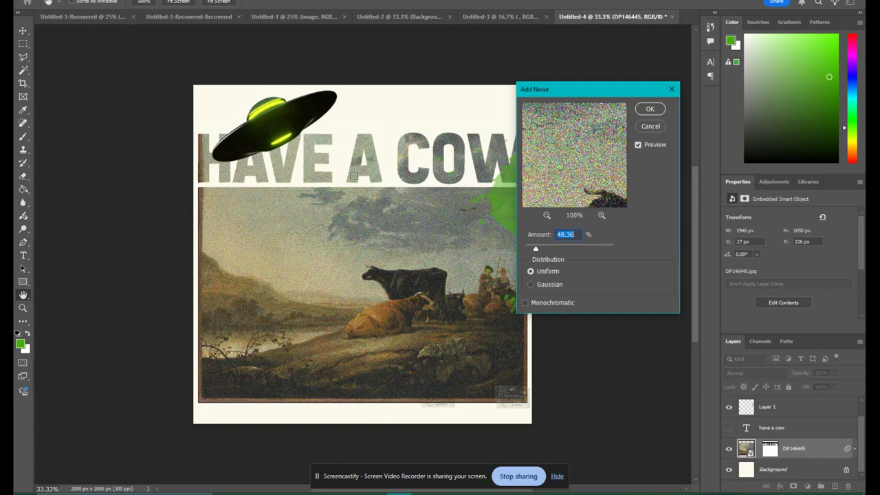
{"action": "left_click_drag", "start_coordinate": [534, 250], "coordinate": [533, 250]}
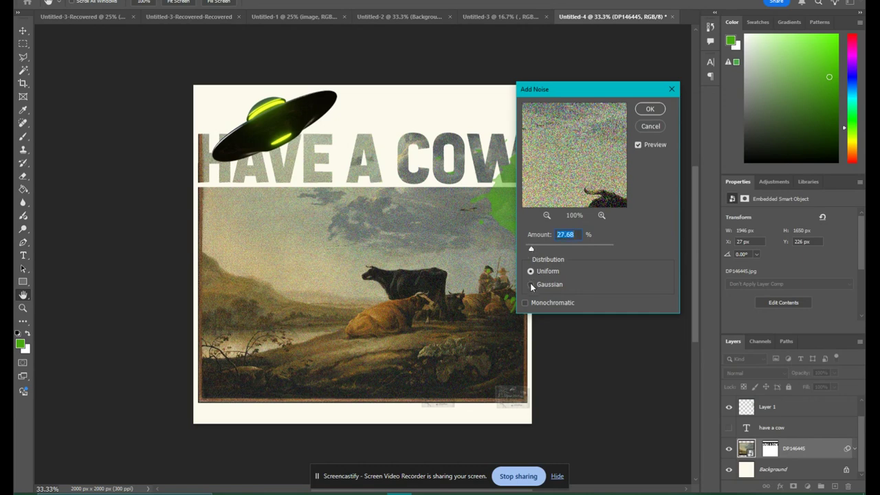
{"action": "left_click", "coordinate": [531, 286]}
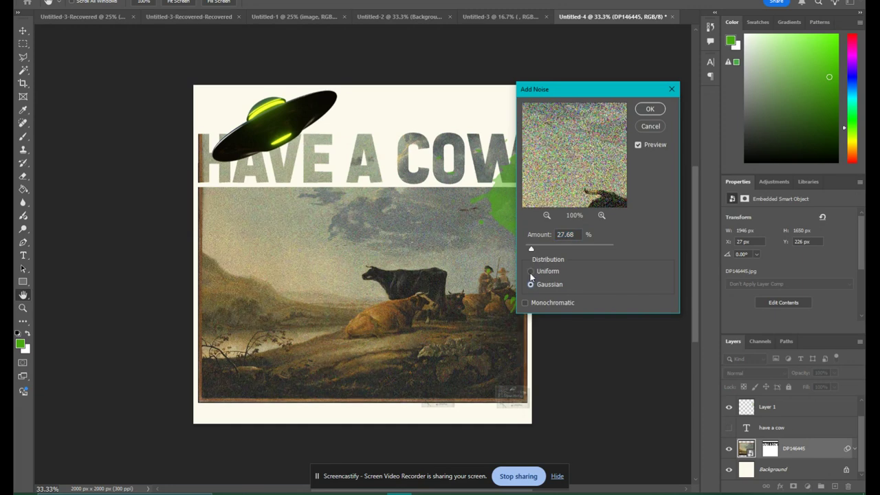
{"action": "left_click", "coordinate": [531, 273]}
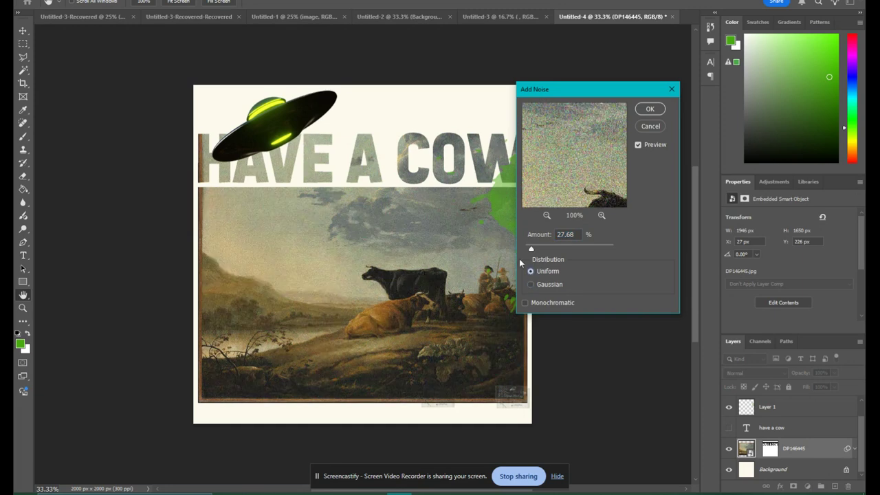
Apply the Add Noise filter and open Liquify with the Forward Warp tool.
{"action": "left_click", "coordinate": [649, 110]}
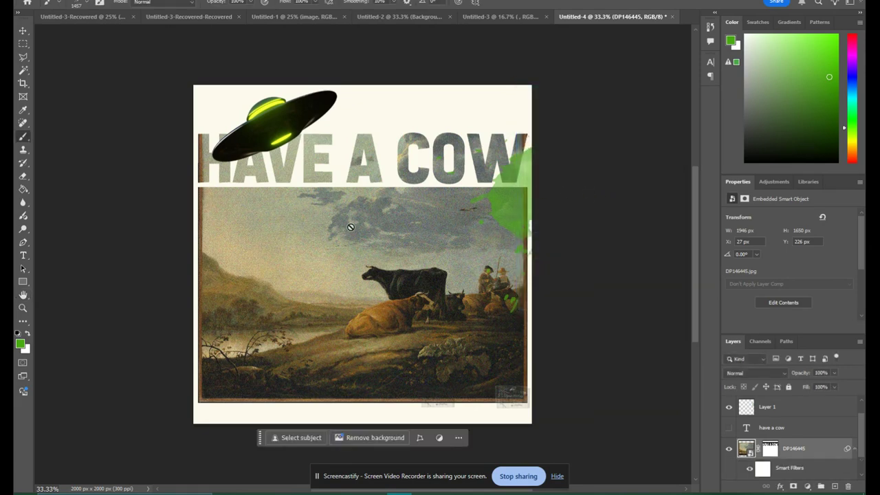
{"action": "key", "text": "alt+t"}
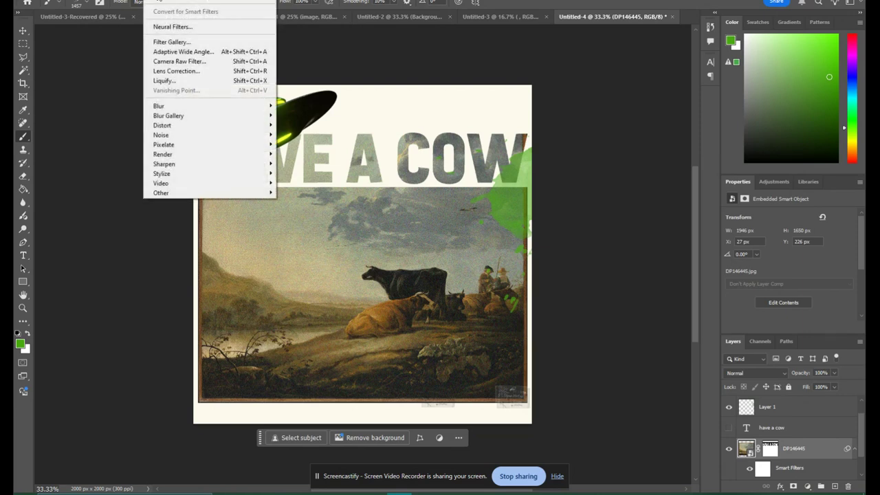
{"action": "left_click", "coordinate": [164, 82]}
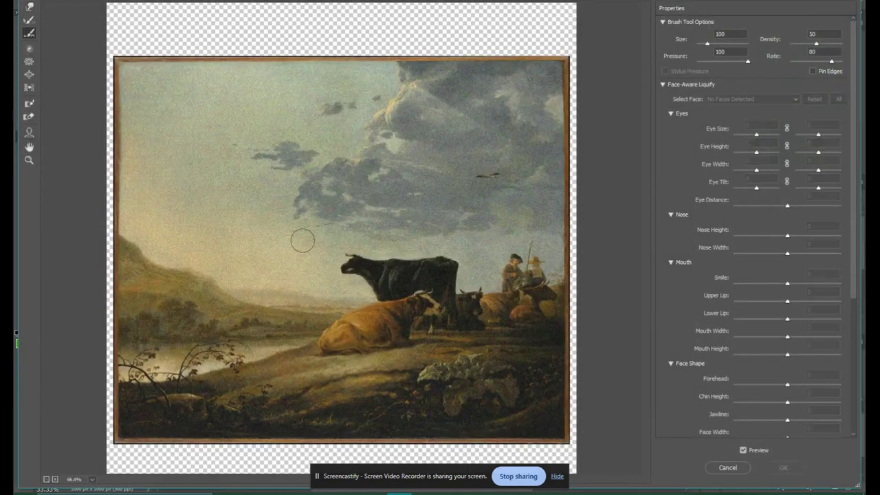
{"action": "left_click", "coordinate": [29, 6]}
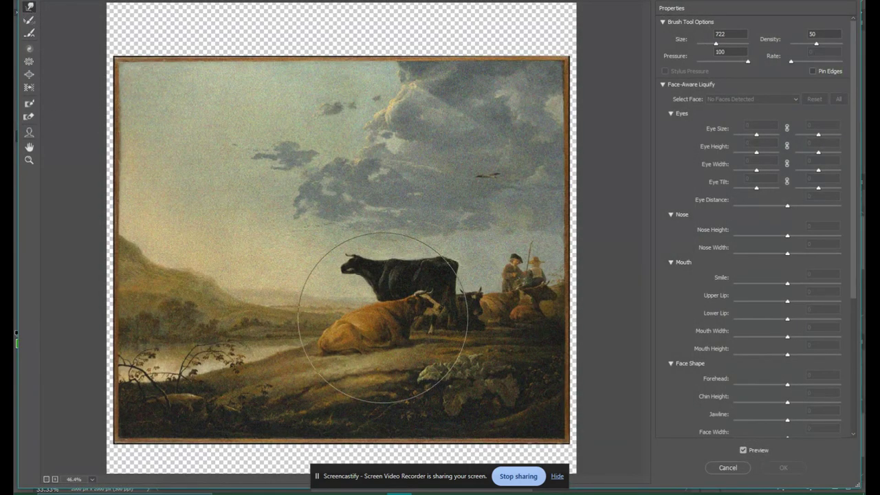
Bulge the painting's bottom edge down and push its left edge inward, then apply Liquify.
{"action": "mouse_move", "coordinate": [338, 324]}
{"action": "left_mouse_down"}
{"action": "mouse_move", "coordinate": [373, 314]}
{"action": "mouse_move", "coordinate": [558, 313]}
{"action": "mouse_move", "coordinate": [538, 330]}
{"action": "left_mouse_up"}
{"action": "key", "text": "ctrl+z"}
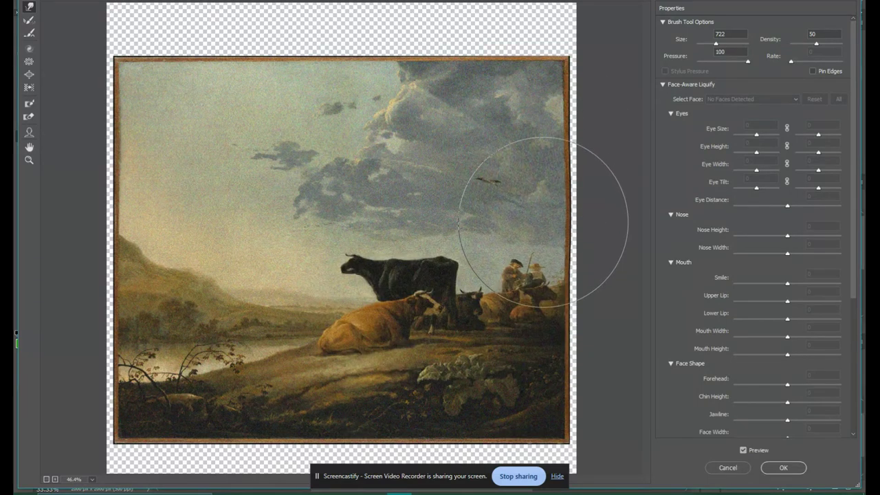
{"action": "mouse_move", "coordinate": [448, 364]}
{"action": "left_mouse_down"}
{"action": "mouse_move", "coordinate": [456, 379]}
{"action": "mouse_move", "coordinate": [452, 373]}
{"action": "left_mouse_up"}
{"action": "left_click_drag", "start_coordinate": [158, 353], "coordinate": [177, 326]}
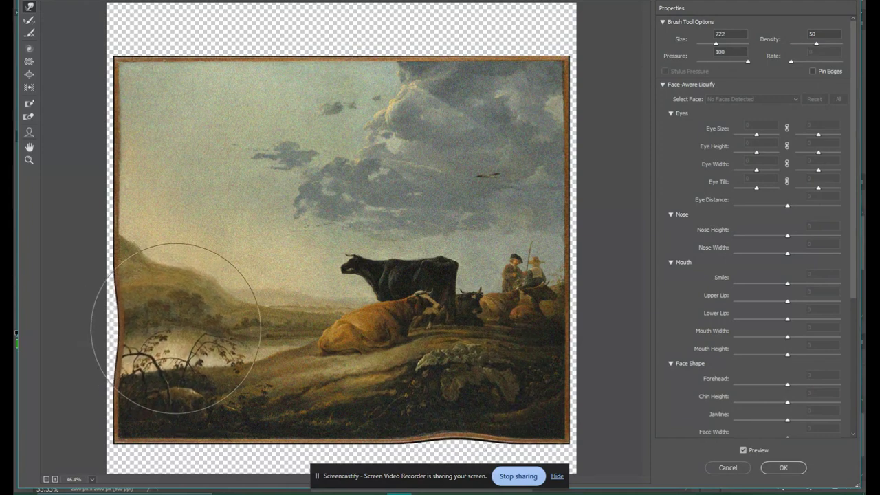
{"action": "left_click", "coordinate": [783, 467]}
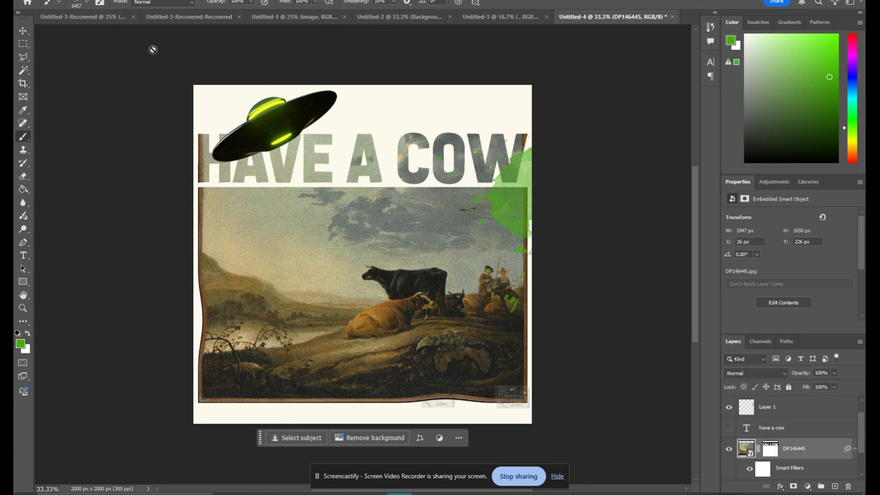
Start a text line at the poster's bottom-left and set its size to 9 pt.
{"action": "left_click", "coordinate": [23, 255]}
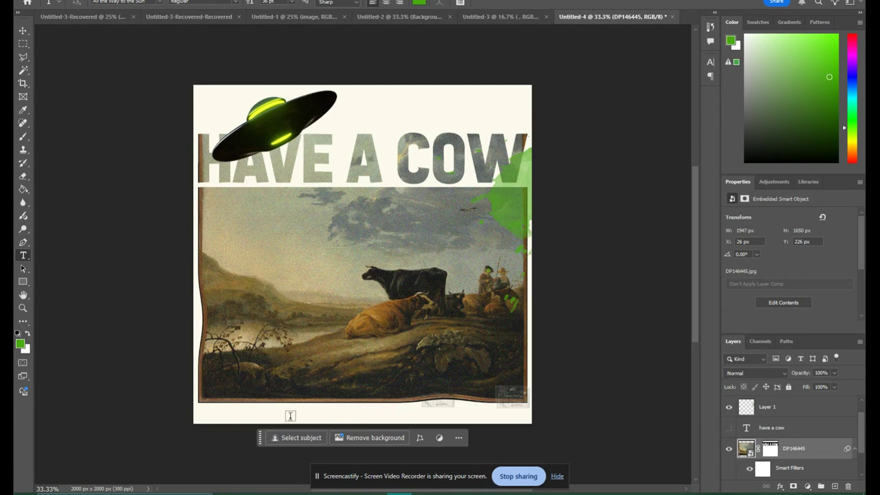
{"action": "left_click", "coordinate": [213, 414]}
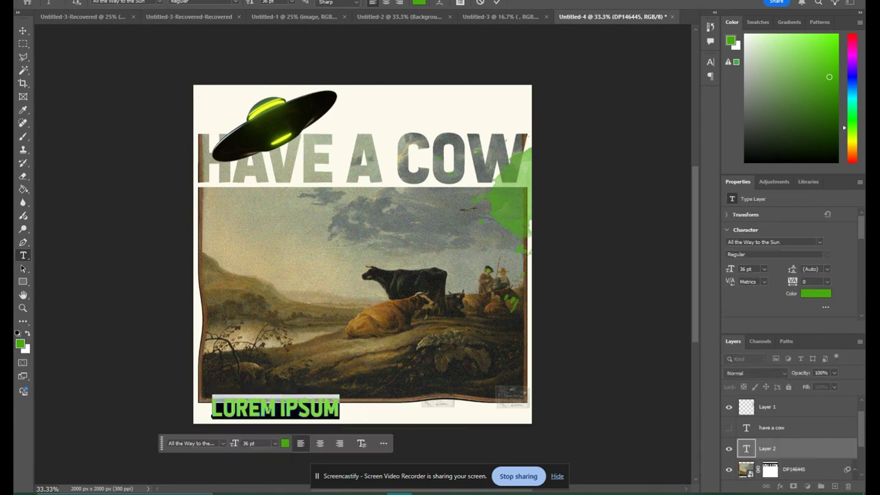
{"action": "left_click", "coordinate": [225, 443]}
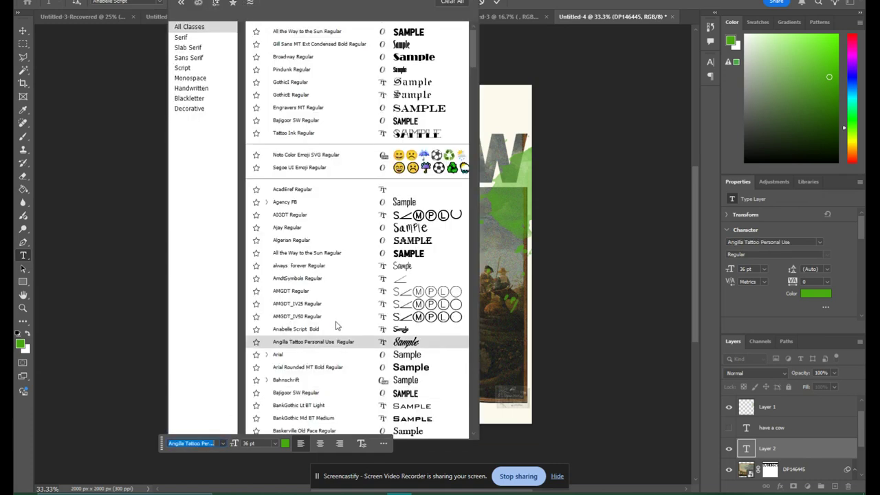
{"action": "left_click", "coordinate": [338, 202]}
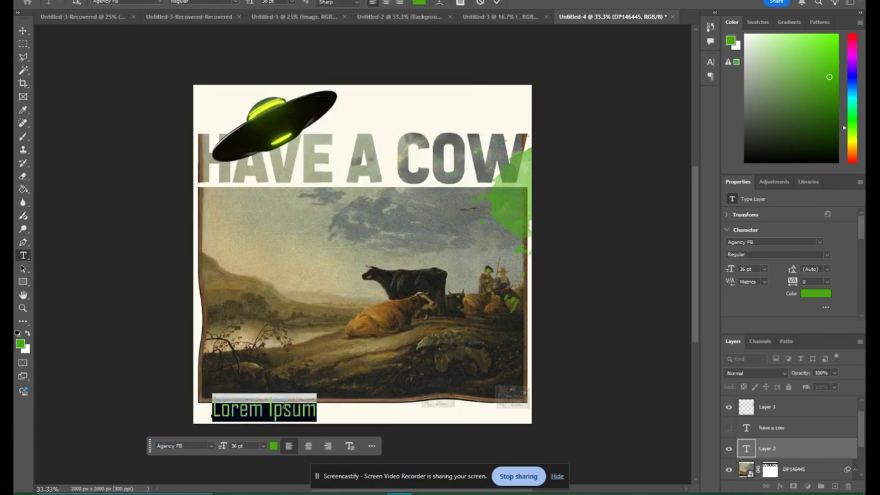
{"action": "left_click", "coordinate": [264, 447]}
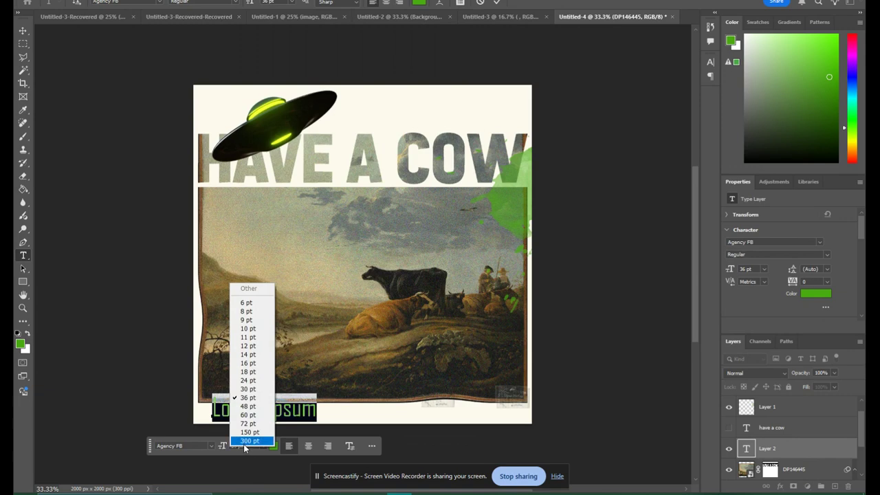
{"action": "left_click", "coordinate": [253, 319]}
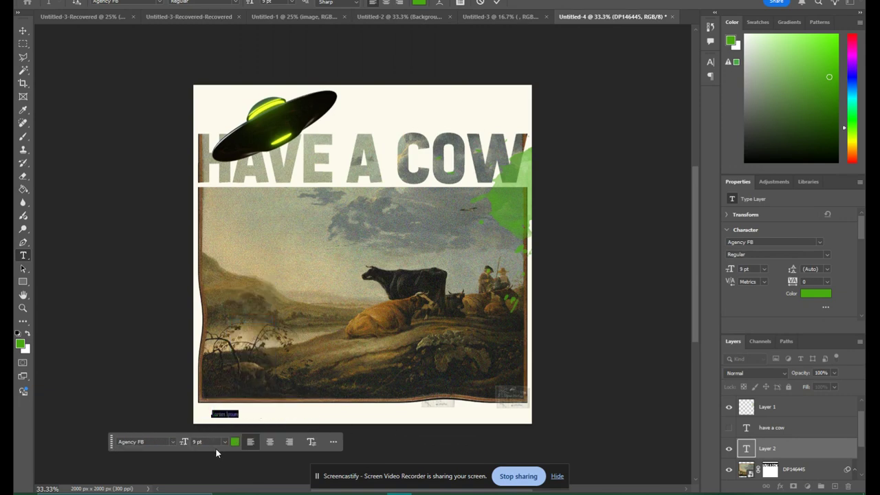
Change the caption font to Bell MT and begin typing the caption.
{"action": "left_click", "coordinate": [174, 442]}
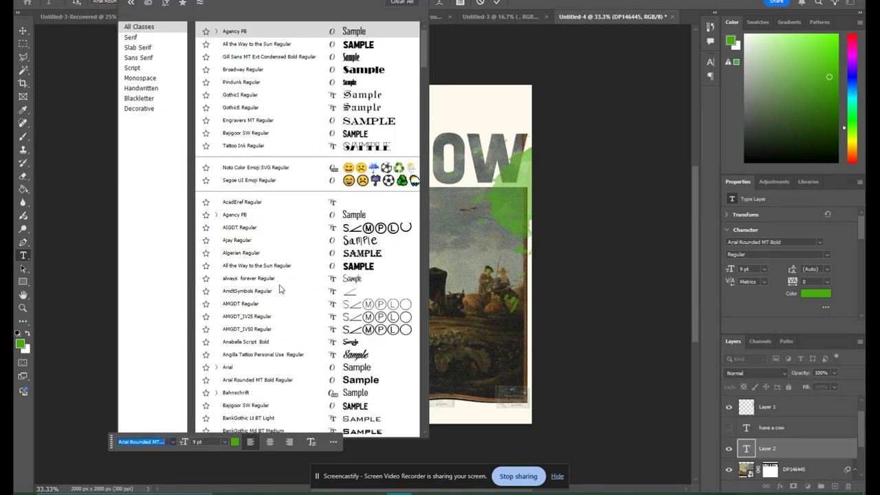
{"action": "scroll", "coordinate": [323, 310], "scroll_direction": "down", "scroll_amount": 3}
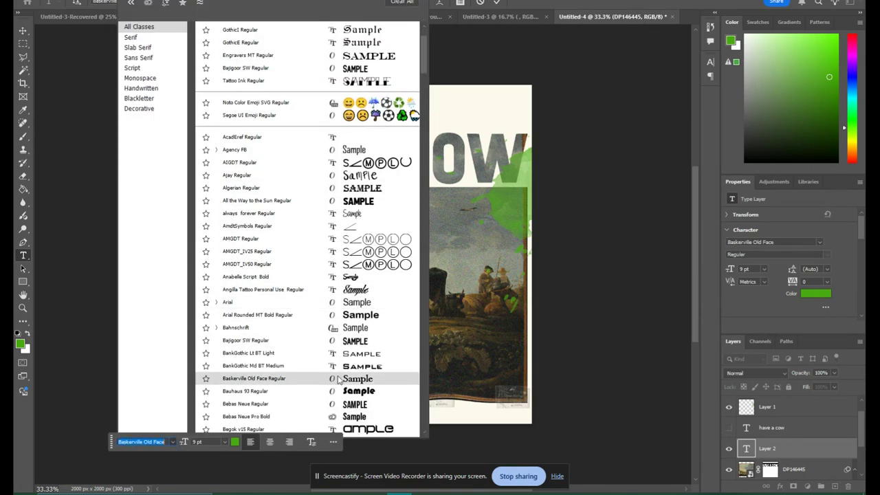
{"action": "scroll", "coordinate": [344, 383], "scroll_direction": "down", "scroll_amount": 2}
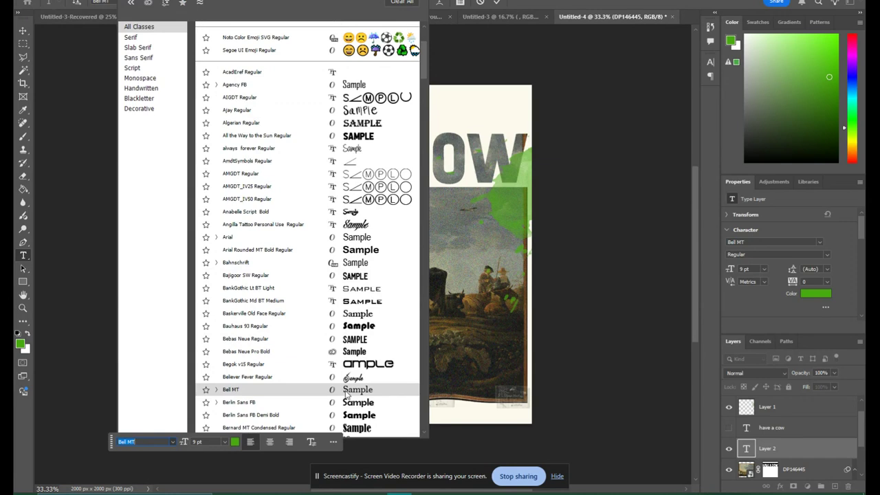
{"action": "left_click", "coordinate": [344, 386]}
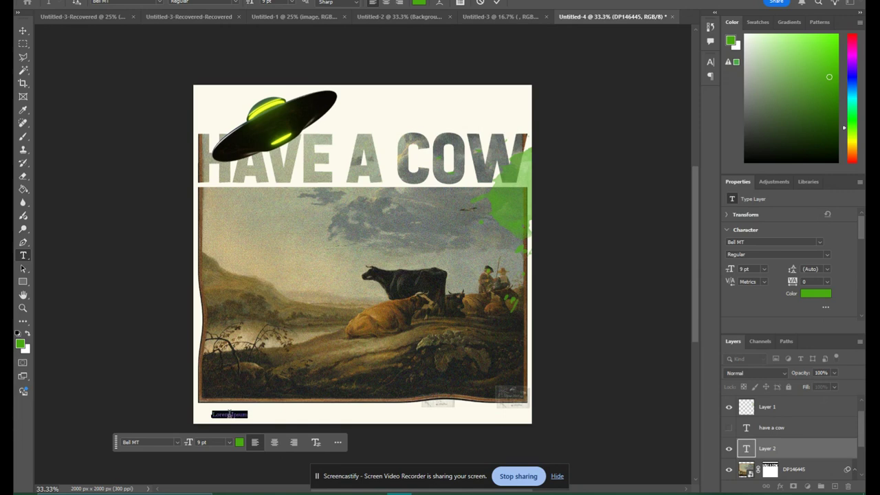
{"action": "type", "text": "a"}
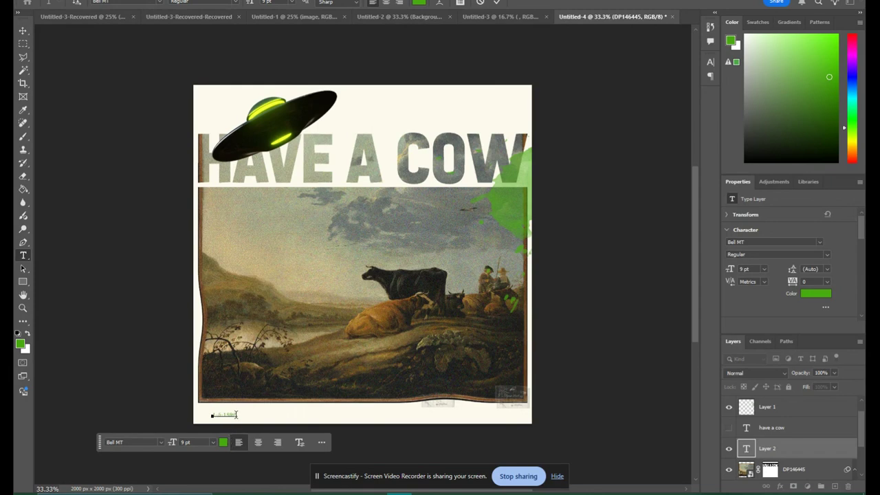
Recolour the bottom-left 1-5-1892 date text black (#000000).
{"action": "left_click_drag", "start_coordinate": [236, 414], "coordinate": [210, 417]}
{"action": "left_click", "coordinate": [223, 442]}
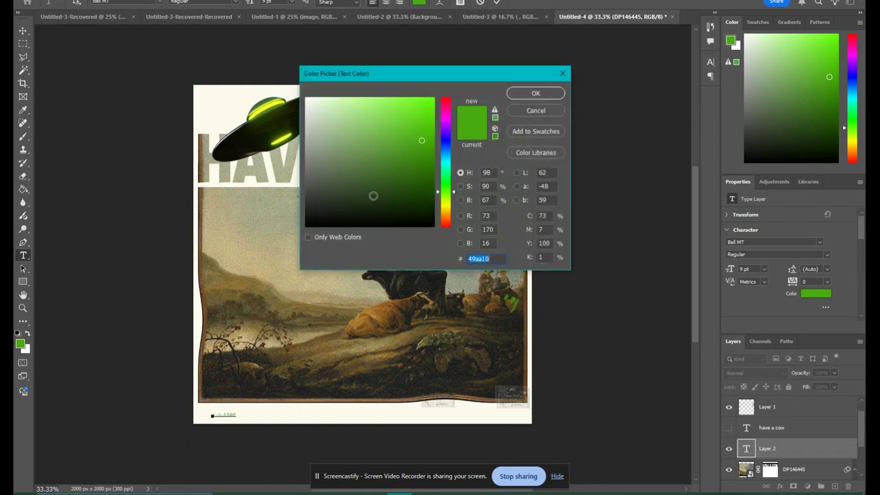
{"action": "left_click", "coordinate": [326, 225]}
{"action": "left_click", "coordinate": [309, 226]}
{"action": "left_click", "coordinate": [524, 96]}
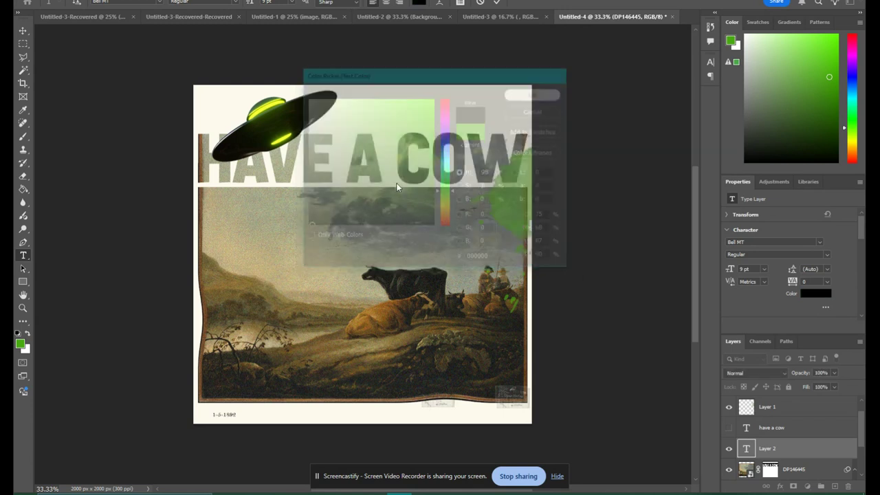
{"action": "left_click", "coordinate": [172, 405]}
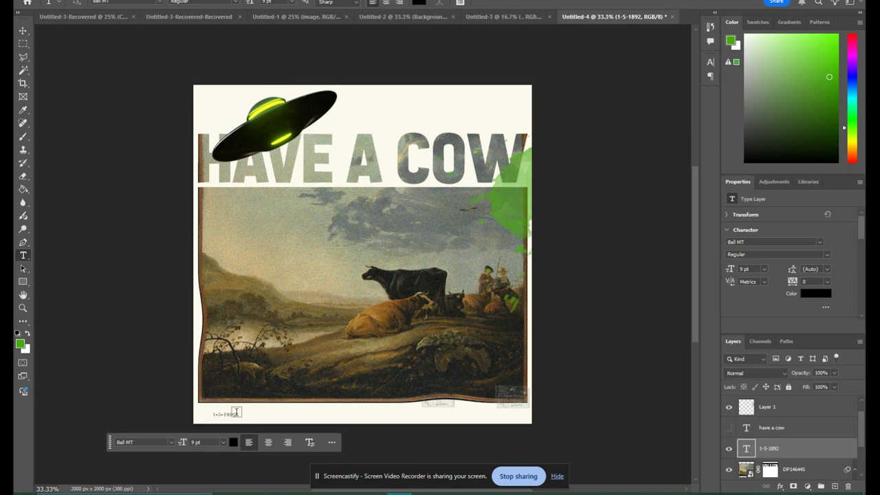
Add a small 'France' caption at the poster's bottom-right corner.
{"action": "left_click", "coordinate": [507, 415]}
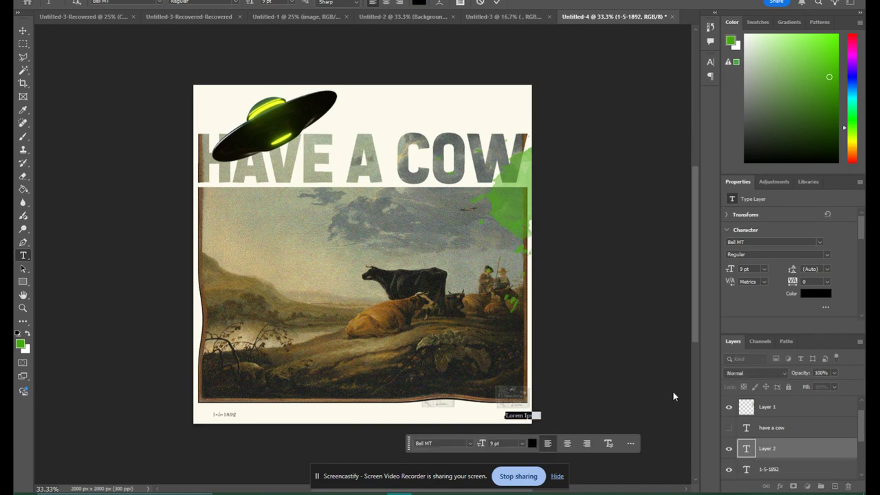
{"action": "type", "text": "Canad"}
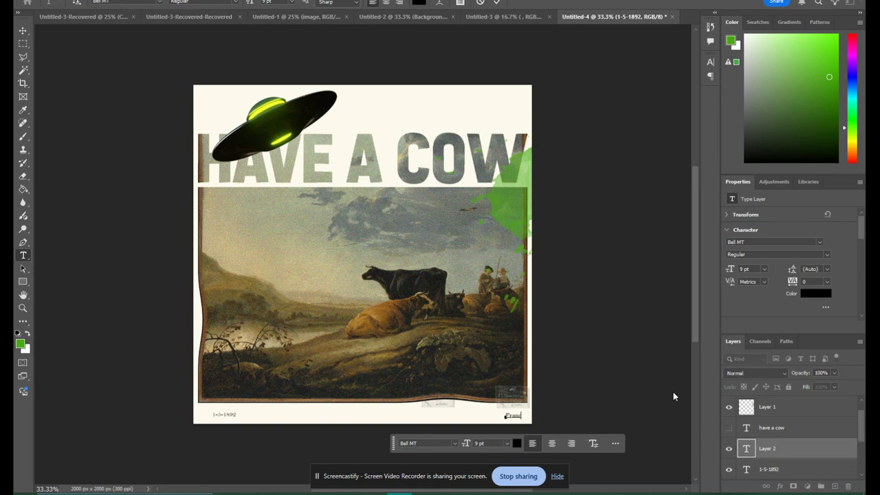
{"action": "type", "text": "anch"}
{"action": "key", "text": "BackSpace"}
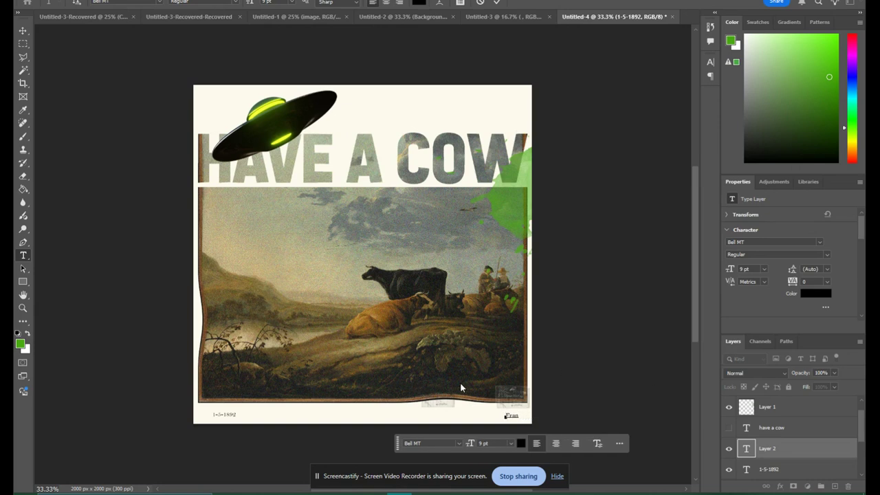
{"action": "type", "text": "e"}
Start a new text line near the top edge and browse the font list.
{"action": "left_click", "coordinate": [426, 101]}
{"action": "left_click", "coordinate": [426, 100]}
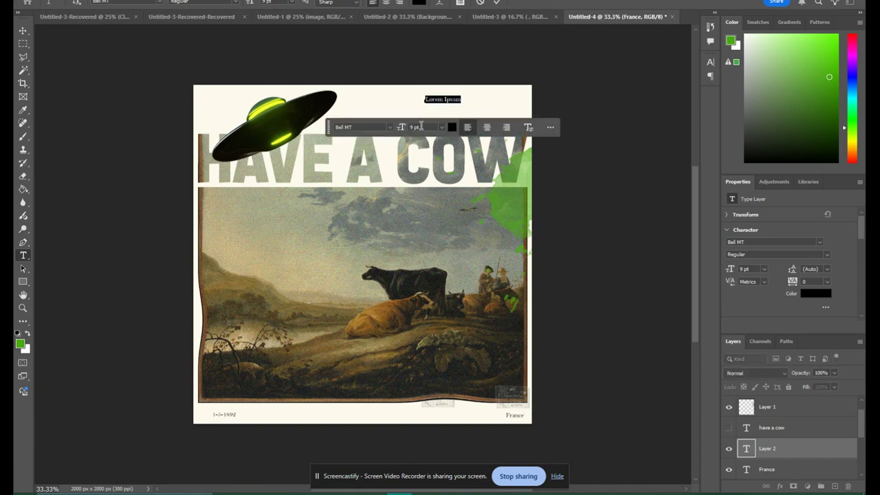
{"action": "left_click", "coordinate": [389, 128]}
{"action": "key", "text": "Up"}
{"action": "key", "text": "Up"}
{"action": "key", "text": "Up"}
{"action": "key", "text": "Up"}
{"action": "key", "text": "Up"}
{"action": "key", "text": "Up"}
{"action": "key", "text": "Up"}
{"action": "key", "text": "Up"}
{"action": "key", "text": "Up"}
{"action": "key", "text": "Up"}
{"action": "key", "text": "Up"}
{"action": "key", "text": "Up"}
{"action": "key", "text": "Up"}
{"action": "key", "text": "Up"}
{"action": "key", "text": "Up"}
{"action": "key", "text": "Up"}
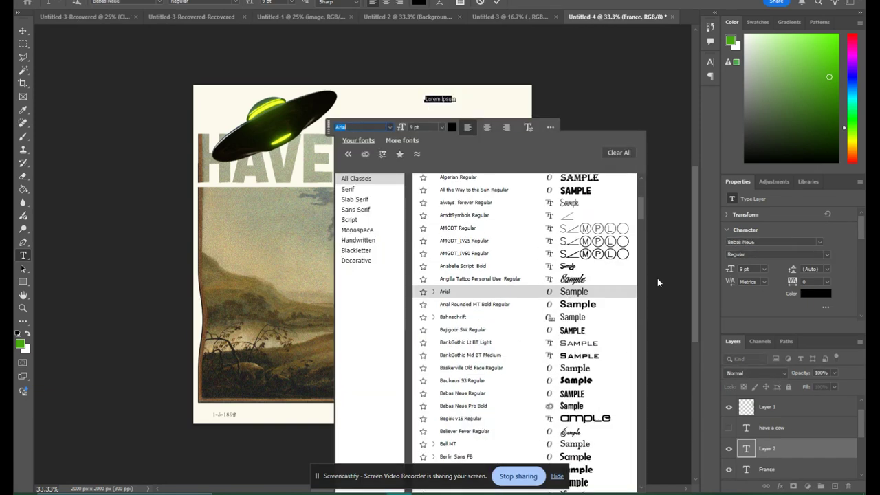
{"action": "key", "text": "Down"}
{"action": "key", "text": "Down"}
{"action": "key", "text": "Down"}
{"action": "key", "text": "Down"}
{"action": "key", "text": "Down"}
{"action": "key", "text": "Down"}
{"action": "key", "text": "Down"}
{"action": "key", "text": "Down"}
{"action": "key", "text": "Down"}
{"action": "key", "text": "Down"}
{"action": "key", "text": "Down"}
{"action": "key", "text": "Down"}
{"action": "key", "text": "Down"}
{"action": "key", "text": "Down"}
{"action": "key", "text": "Down"}
{"action": "key", "text": "Down"}
{"action": "key", "text": "Down"}
{"action": "key", "text": "Down"}
{"action": "key", "text": "Down"}
{"action": "key", "text": "Down"}
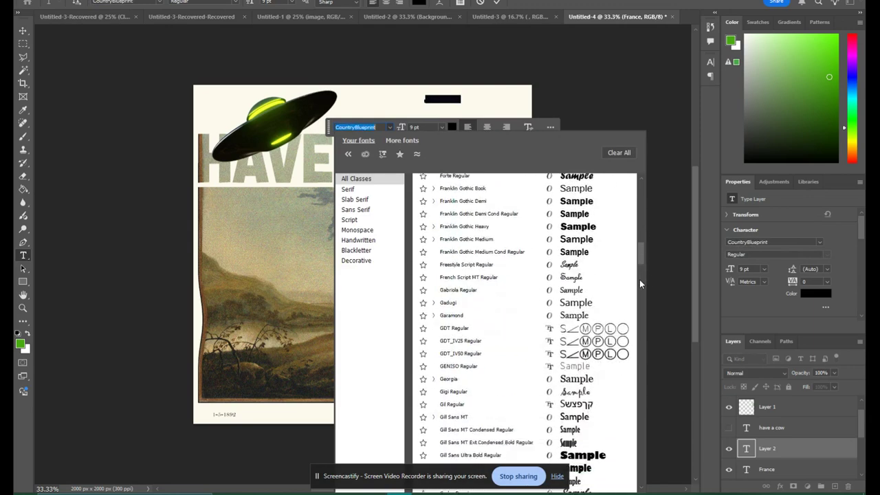
{"action": "key", "text": "Down"}
{"action": "key", "text": "Down"}
{"action": "key", "text": "Down"}
{"action": "key", "text": "Down"}
{"action": "key", "text": "Down"}
{"action": "key", "text": "Down"}
{"action": "key", "text": "Down"}
{"action": "key", "text": "Down"}
{"action": "key", "text": "Down"}
{"action": "key", "text": "Down"}
{"action": "key", "text": "Down"}
{"action": "key", "text": "Down"}
{"action": "key", "text": "Down"}
{"action": "key", "text": "Down"}
{"action": "key", "text": "Down"}
{"action": "key", "text": "Down"}
{"action": "key", "text": "Down"}
{"action": "key", "text": "Down"}
{"action": "key", "text": "Down"}
{"action": "key", "text": "Down"}
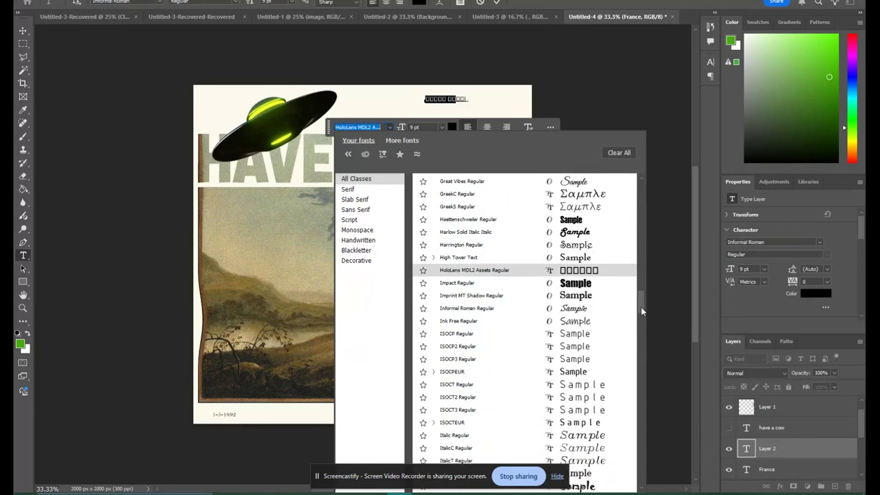
{"action": "key", "text": "Down"}
{"action": "key", "text": "Down"}
{"action": "key", "text": "Down"}
{"action": "key", "text": "Down"}
{"action": "key", "text": "Down"}
{"action": "key", "text": "Down"}
{"action": "key", "text": "Down"}
{"action": "key", "text": "Down"}
{"action": "key", "text": "Down"}
{"action": "key", "text": "Down"}
{"action": "key", "text": "Down"}
{"action": "key", "text": "Down"}
{"action": "key", "text": "Down"}
{"action": "key", "text": "Down"}
{"action": "key", "text": "Down"}
{"action": "key", "text": "Down"}
{"action": "key", "text": "Down"}
{"action": "key", "text": "Down"}
{"action": "key", "text": "Down"}
{"action": "key", "text": "Down"}
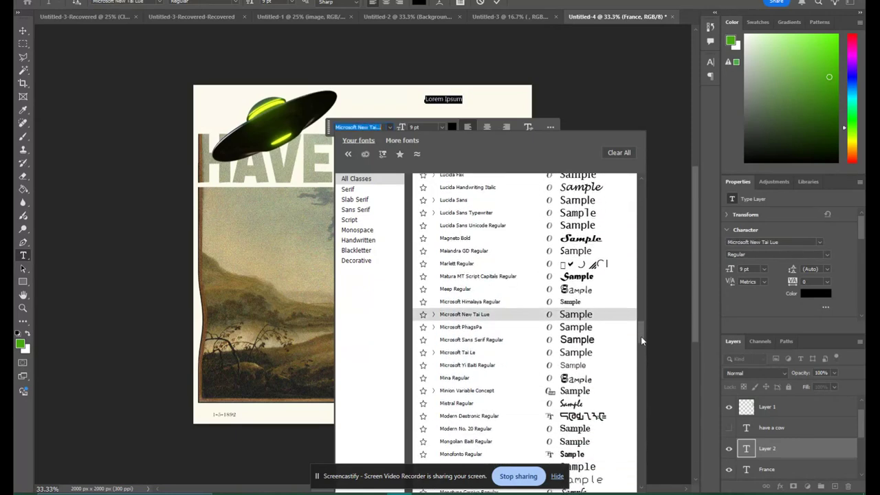
{"action": "key", "text": "Down"}
{"action": "key", "text": "Down"}
{"action": "key", "text": "Down"}
{"action": "key", "text": "Down"}
{"action": "key", "text": "Down"}
{"action": "key", "text": "Down"}
{"action": "key", "text": "Down"}
{"action": "key", "text": "Down"}
{"action": "key", "text": "Down"}
{"action": "key", "text": "Down"}
{"action": "key", "text": "Down"}
{"action": "key", "text": "Down"}
{"action": "key", "text": "Down"}
{"action": "key", "text": "Down"}
{"action": "key", "text": "Down"}
{"action": "key", "text": "Down"}
{"action": "key", "text": "Down"}
{"action": "key", "text": "Down"}
{"action": "key", "text": "Down"}
{"action": "key", "text": "Down"}
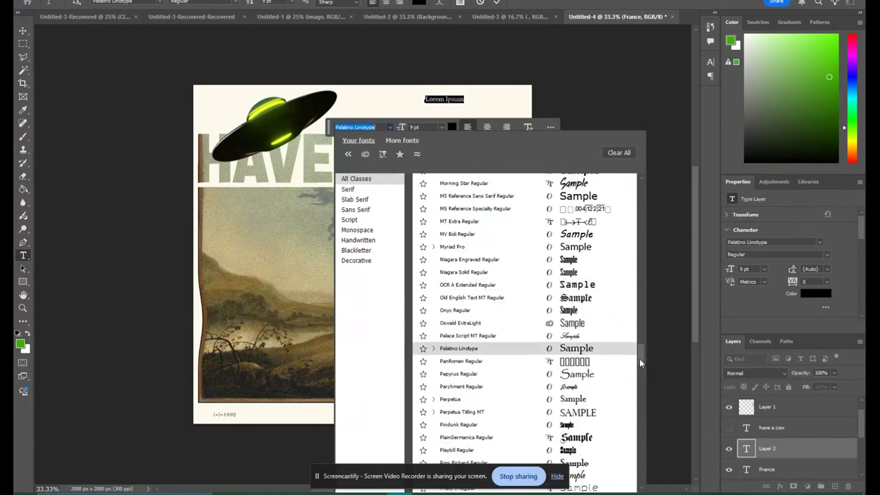
{"action": "key", "text": "Down"}
{"action": "key", "text": "Down"}
{"action": "key", "text": "Down"}
{"action": "key", "text": "Down"}
{"action": "key", "text": "Down"}
{"action": "key", "text": "Down"}
{"action": "key", "text": "Down"}
{"action": "key", "text": "Down"}
{"action": "key", "text": "Down"}
{"action": "key", "text": "Down"}
{"action": "key", "text": "Down"}
{"action": "key", "text": "Down"}
{"action": "key", "text": "Down"}
{"action": "key", "text": "Down"}
{"action": "key", "text": "Down"}
{"action": "key", "text": "Down"}
{"action": "key", "text": "Down"}
{"action": "key", "text": "Down"}
{"action": "key", "text": "Down"}
{"action": "key", "text": "Down"}
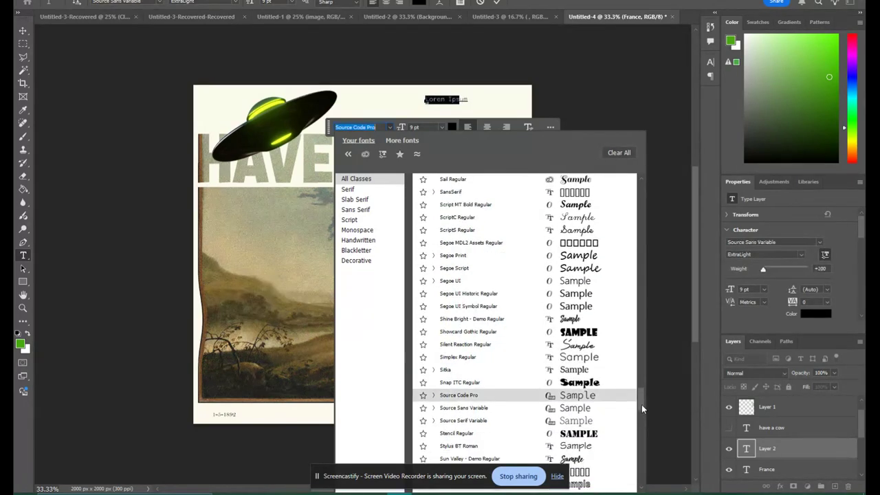
{"action": "key", "text": "Down"}
{"action": "key", "text": "Down"}
{"action": "key", "text": "Down"}
{"action": "key", "text": "Down"}
{"action": "key", "text": "Down"}
{"action": "key", "text": "Down"}
{"action": "key", "text": "Down"}
{"action": "key", "text": "Down"}
{"action": "key", "text": "Down"}
{"action": "key", "text": "Down"}
{"action": "key", "text": "Down"}
{"action": "key", "text": "Down"}
{"action": "key", "text": "Down"}
{"action": "key", "text": "Down"}
{"action": "key", "text": "Down"}
{"action": "key", "text": "Down"}
{"action": "key", "text": "Down"}
{"action": "key", "text": "Down"}
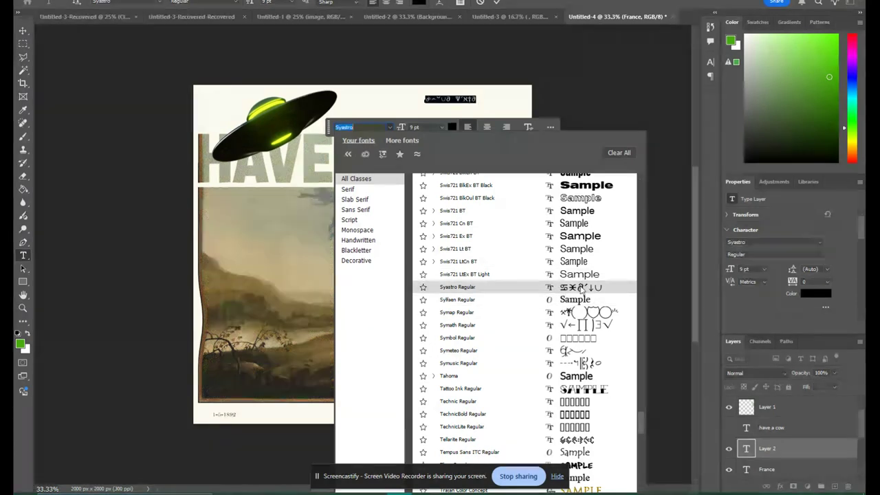
{"action": "scroll", "coordinate": [582, 364], "scroll_direction": "down", "scroll_amount": 1}
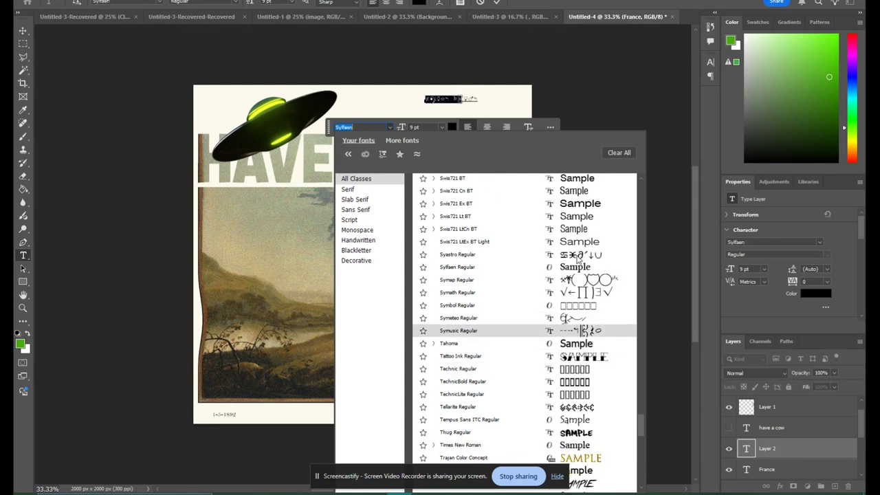
{"action": "scroll", "coordinate": [578, 303], "scroll_direction": "down", "scroll_amount": 5}
{"action": "scroll", "coordinate": [575, 311], "scroll_direction": "down", "scroll_amount": 3}
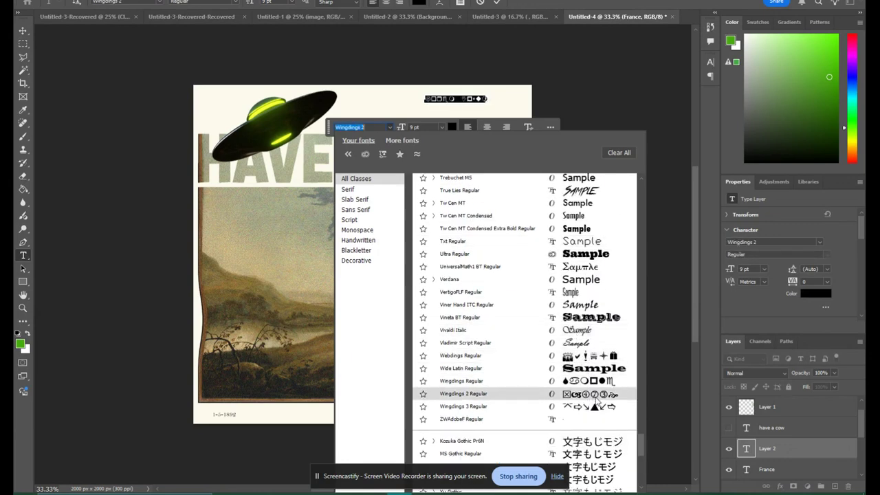
Set the top text line to Webdings Regular and delete its existing text.
{"action": "left_click", "coordinate": [600, 358]}
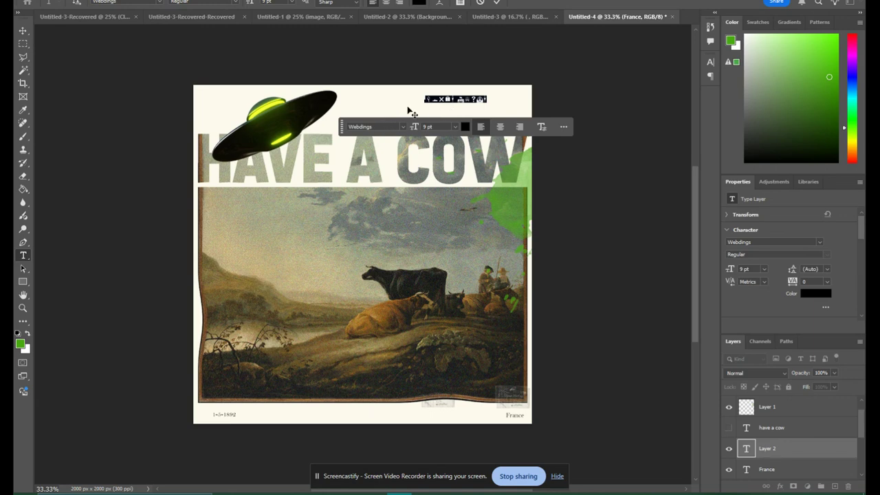
{"action": "type", "text": "a"}
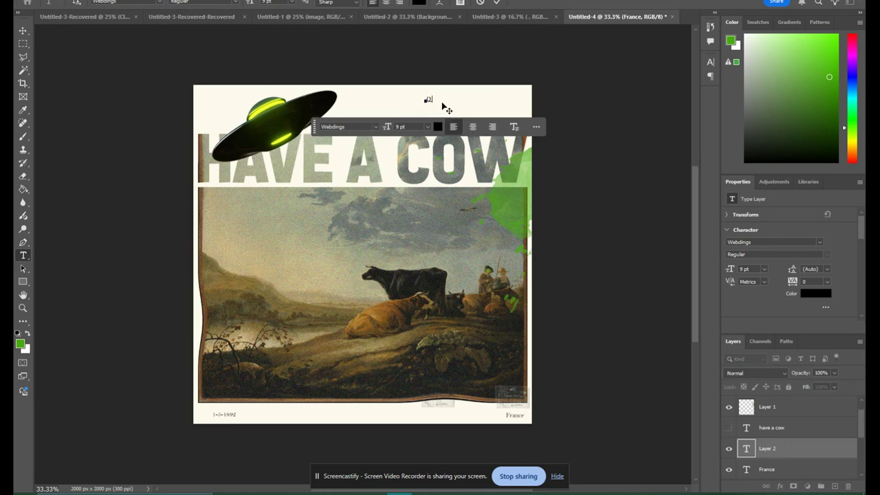
{"action": "type", "text": "rsing"}
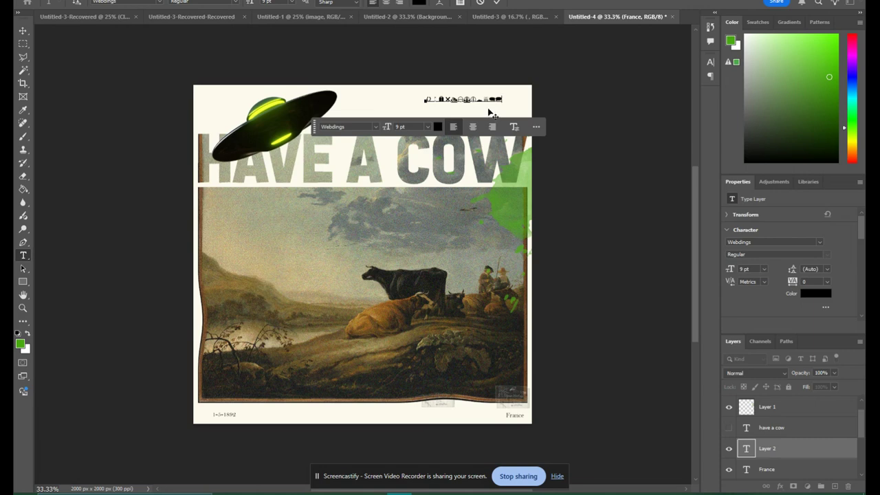
{"action": "type", "text": " a"}
{"action": "key", "text": "BackSpace"}
{"action": "key", "text": "BackSpace"}
{"action": "key", "text": "BackSpace"}
{"action": "key", "text": "BackSpace"}
{"action": "key", "text": "BackSpace"}
{"action": "key", "text": "BackSpace"}
{"action": "key", "text": "BackSpace"}
{"action": "key", "text": "BackSpace"}
{"action": "key", "text": "BackSpace"}
{"action": "key", "text": "BackSpace"}
{"action": "key", "text": "BackSpace"}
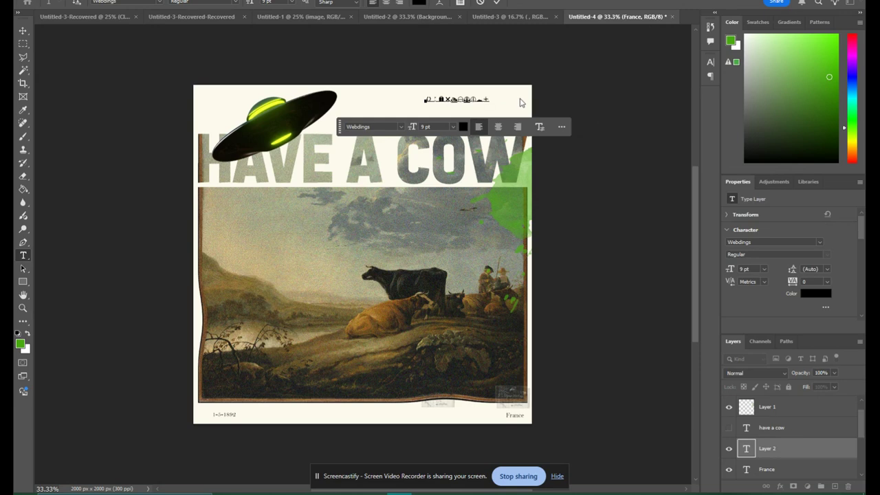
{"action": "left_click_drag", "start_coordinate": [490, 99], "coordinate": [422, 102]}
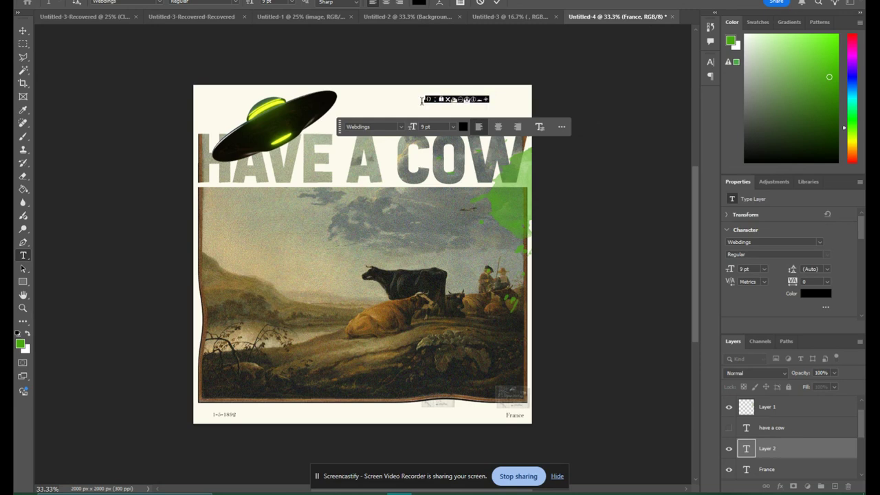
{"action": "key", "text": "BackSpace"}
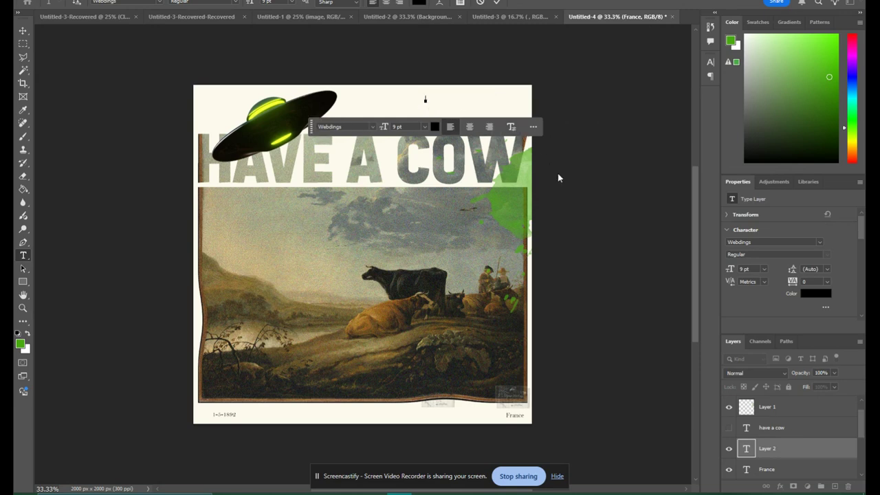
Type +++++ in Webdings, enlarge the glyph row slightly, and move it to the top-right corner.
{"action": "type", "text": "+++++"}
{"action": "left_click", "coordinate": [22, 31]}
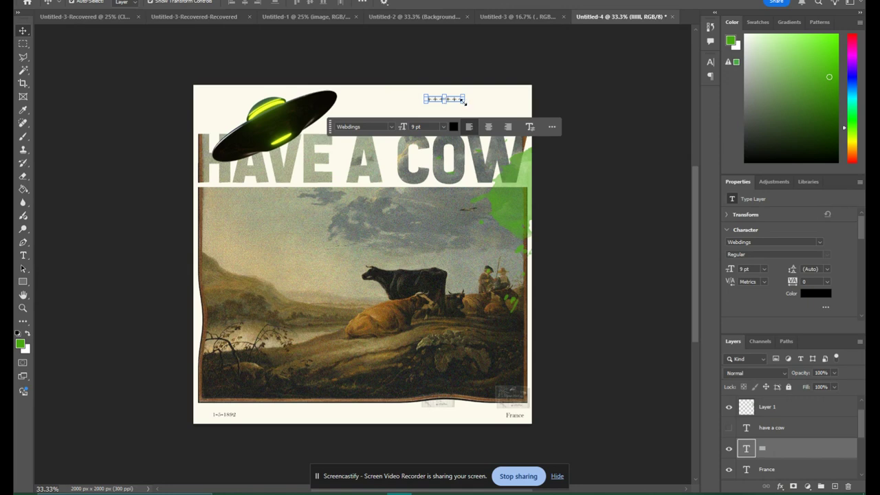
{"action": "left_click_drag", "start_coordinate": [464, 100], "coordinate": [491, 95]}
{"action": "left_click", "coordinate": [22, 31]}
{"action": "left_click", "coordinate": [529, 168]}
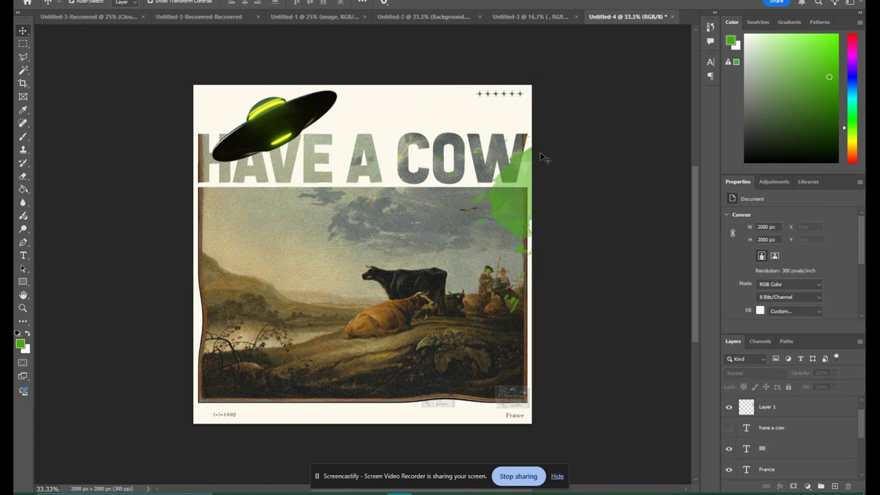
{"action": "left_click", "coordinate": [529, 177]}
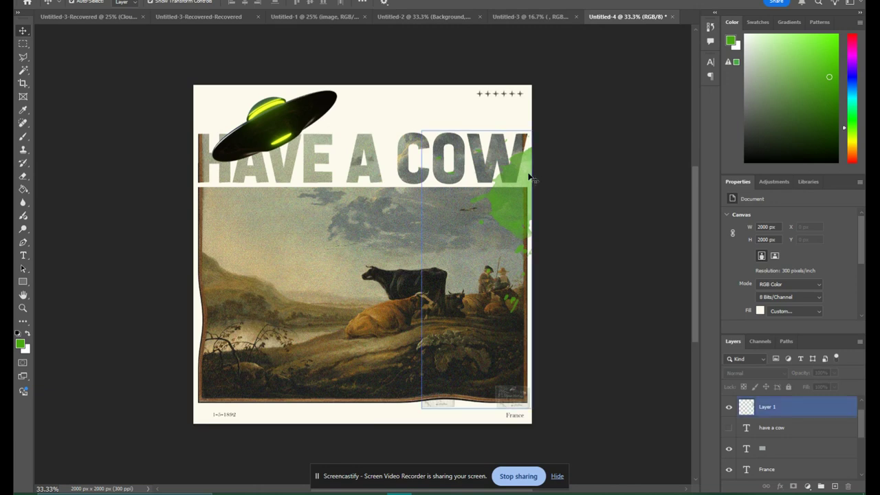
{"action": "left_click", "coordinate": [372, 378]}
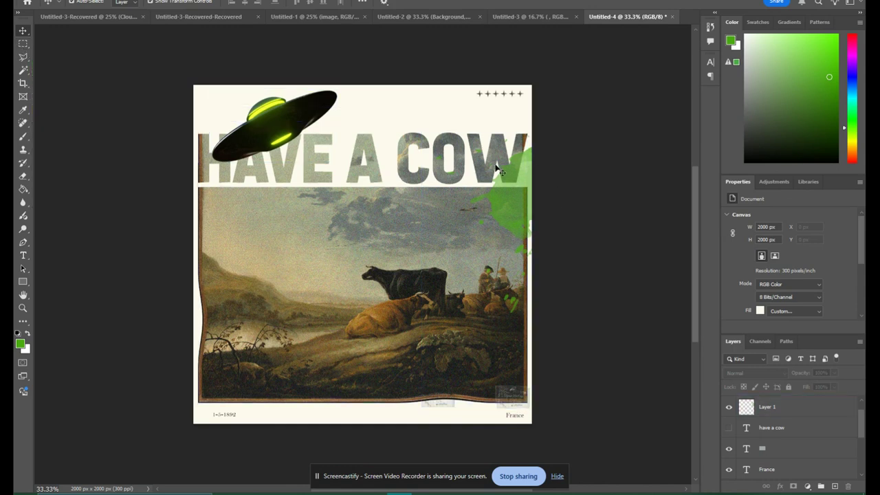
Drag the dark scratched texture image from the Poster image folder onto the canvas.
{"action": "key", "text": "super+Left"}
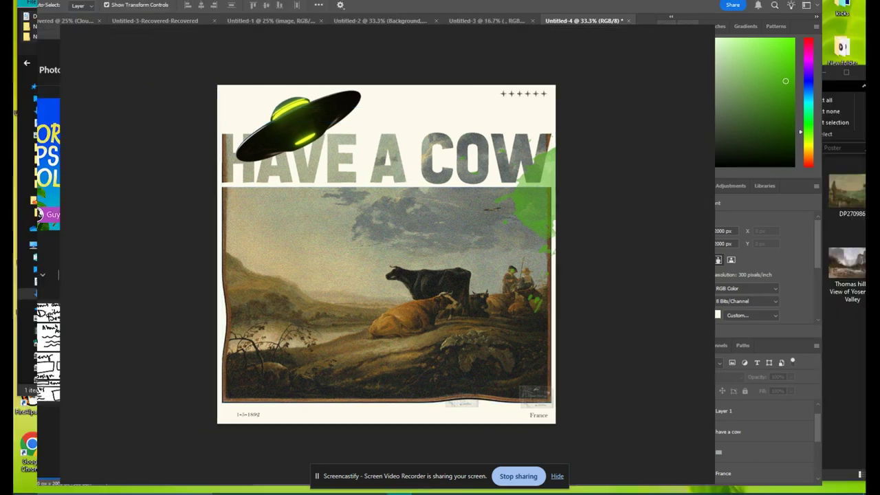
{"action": "left_click", "coordinate": [797, 80]}
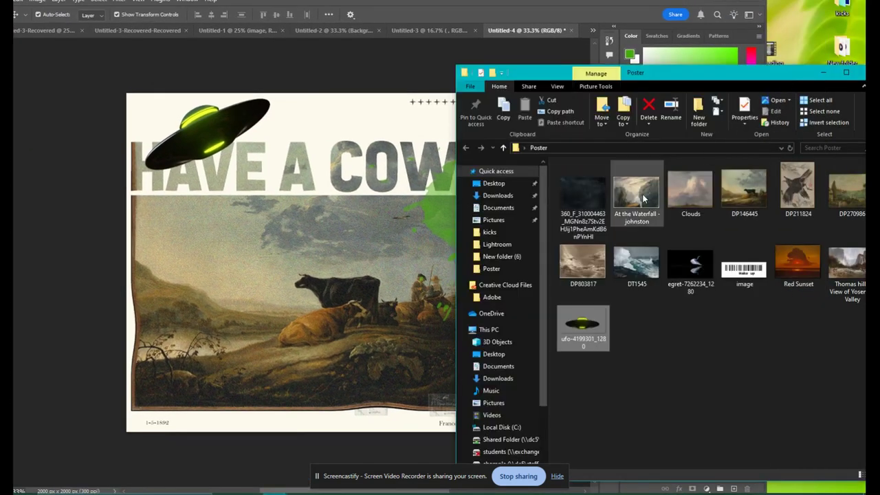
{"action": "left_click_drag", "start_coordinate": [581, 193], "coordinate": [306, 233]}
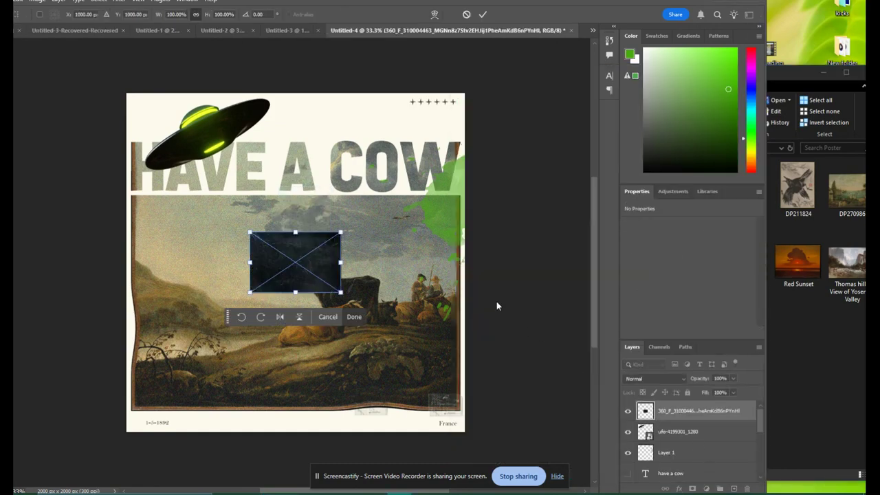
Scale the texture and rotate it about 90° so it covers the whole poster.
{"action": "left_click_drag", "start_coordinate": [342, 233], "coordinate": [476, 141]}
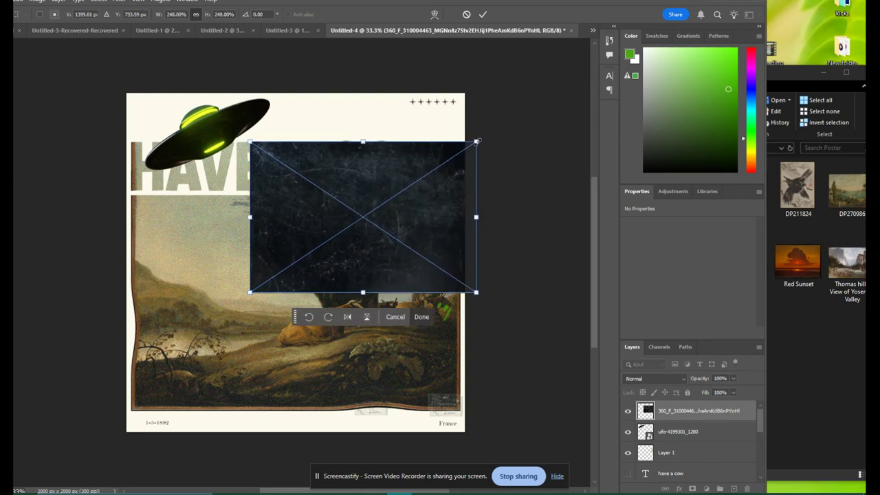
{"action": "left_click_drag", "start_coordinate": [250, 296], "coordinate": [71, 415]}
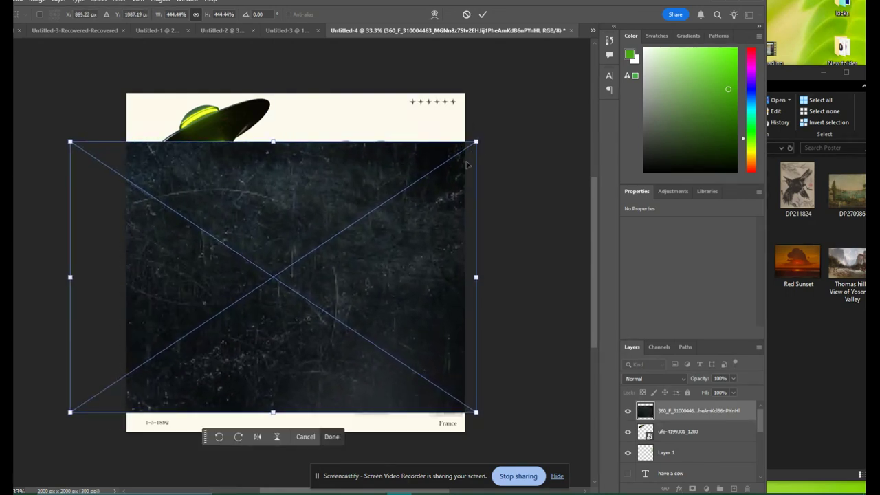
{"action": "left_click_drag", "start_coordinate": [495, 165], "coordinate": [346, 390]}
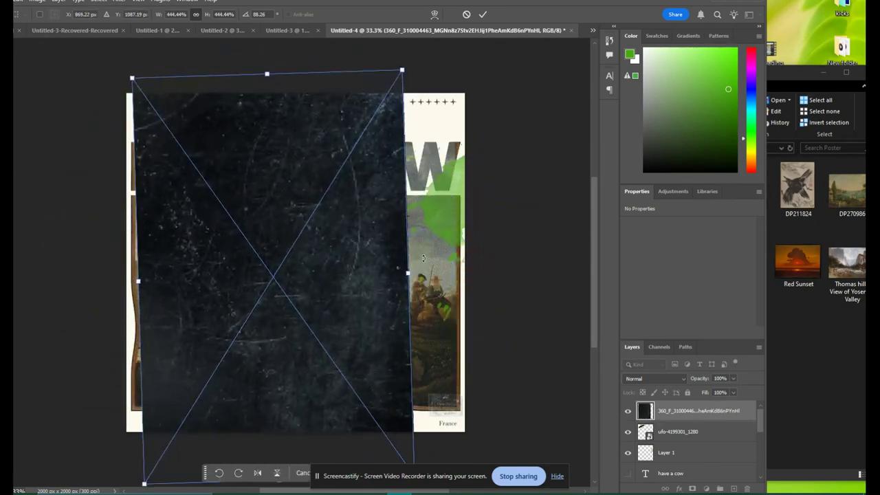
{"action": "left_click_drag", "start_coordinate": [410, 273], "coordinate": [485, 271]}
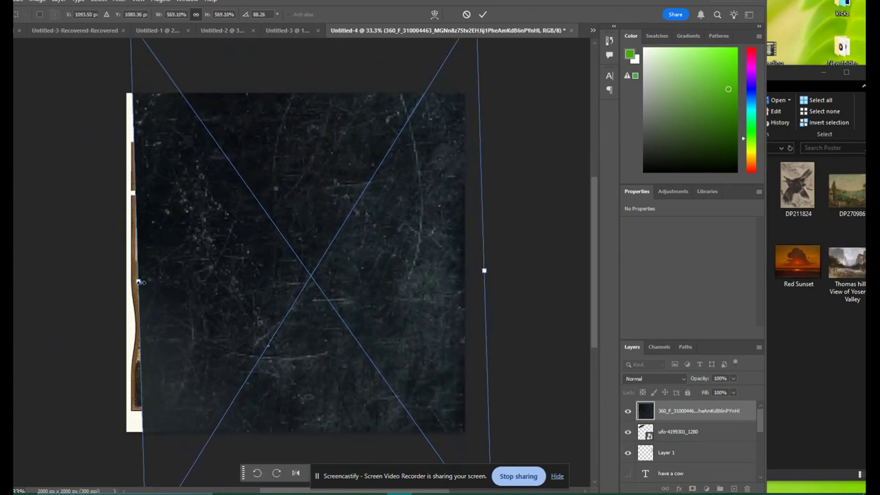
{"action": "left_click_drag", "start_coordinate": [140, 281], "coordinate": [119, 282]}
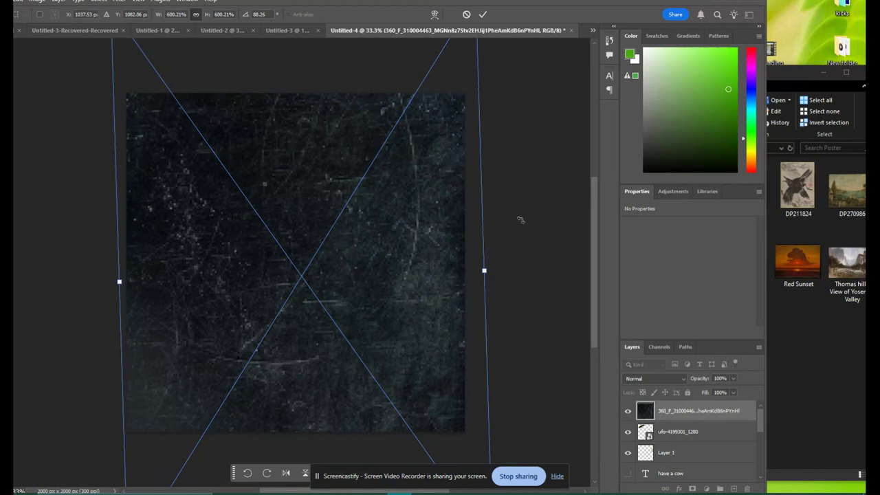
{"action": "left_click_drag", "start_coordinate": [521, 220], "coordinate": [525, 222]}
{"action": "key", "text": "Return"}
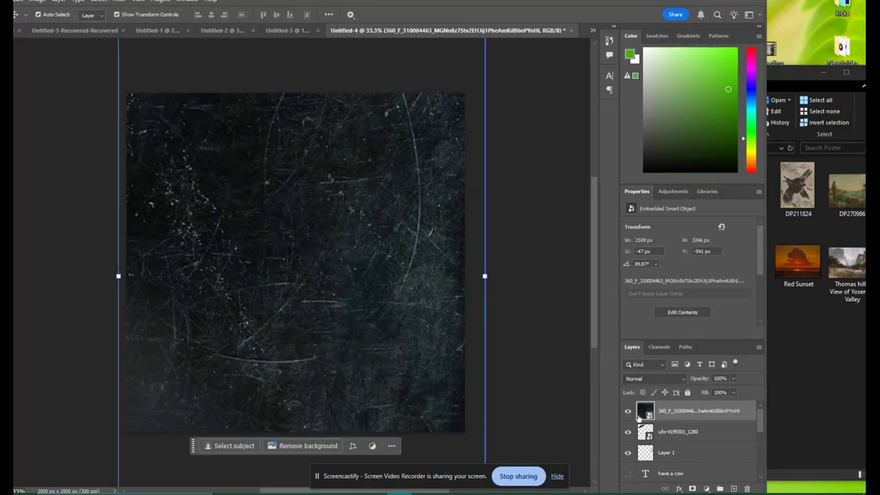
{"action": "left_click", "coordinate": [656, 379]}
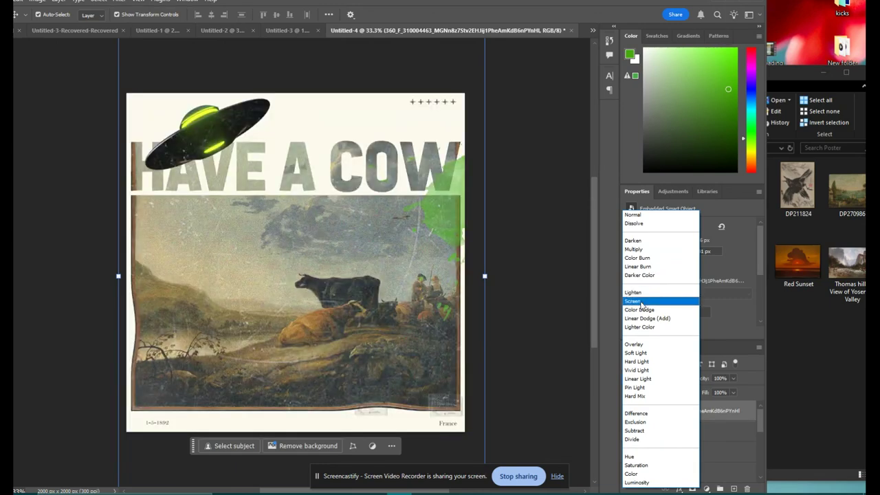
{"action": "left_click", "coordinate": [641, 302]}
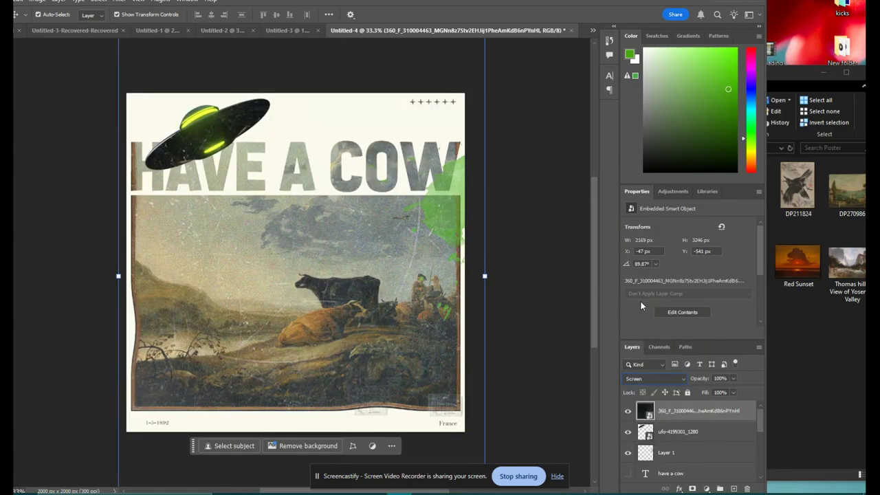
{"action": "left_click", "coordinate": [729, 3]}
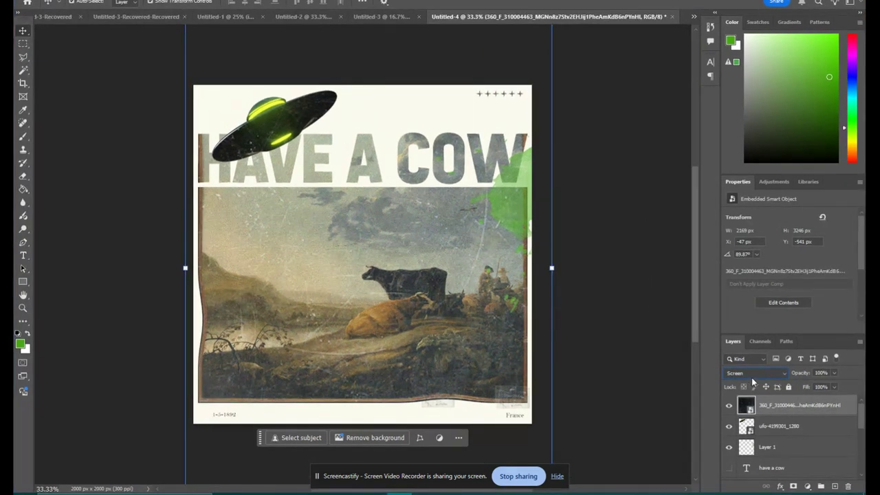
{"action": "left_click", "coordinate": [833, 373]}
{"action": "left_click_drag", "start_coordinate": [837, 382], "coordinate": [818, 385]}
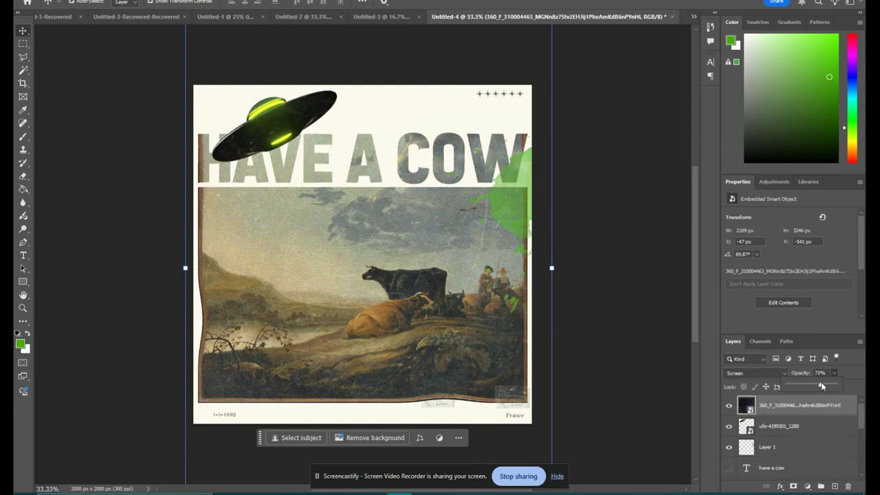
{"action": "scroll", "coordinate": [762, 414], "scroll_direction": "down", "scroll_amount": 1}
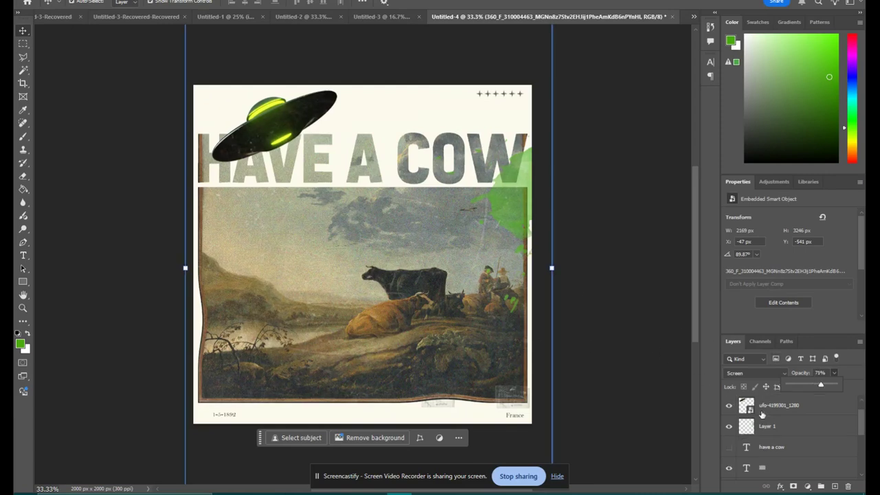
{"action": "scroll", "coordinate": [762, 414], "scroll_direction": "down", "scroll_amount": 3}
{"action": "left_click", "coordinate": [762, 414]}
{"action": "scroll", "coordinate": [761, 405], "scroll_direction": "down", "scroll_amount": 1}
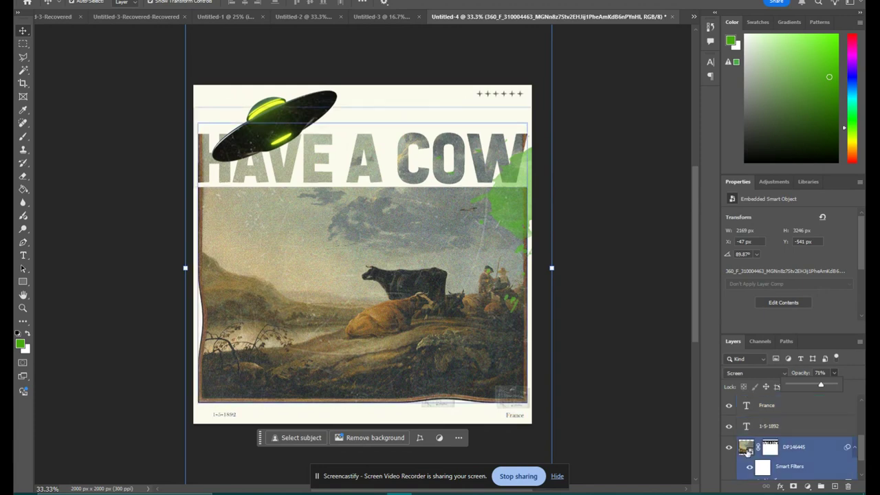
{"action": "left_click_drag", "start_coordinate": [791, 430], "coordinate": [786, 399]}
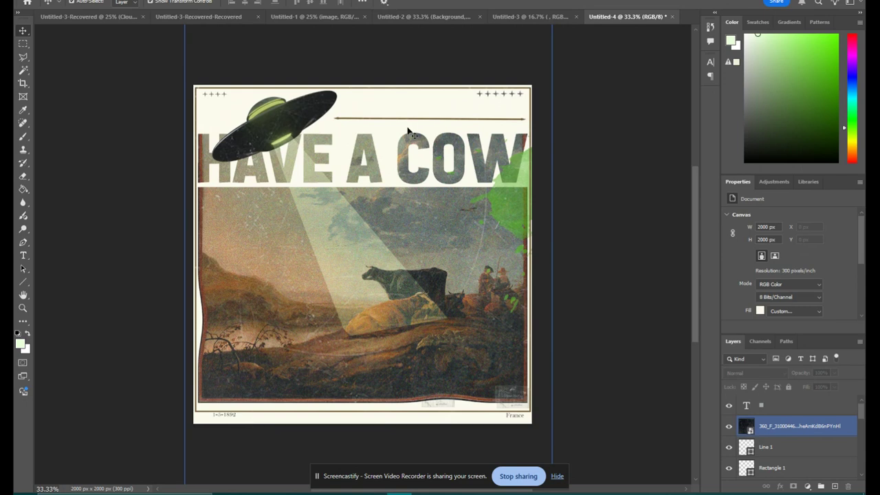
Draw a thin horizontal line, Line 2, across the upper right above the first arrow.
{"action": "left_click", "coordinate": [67, 294]}
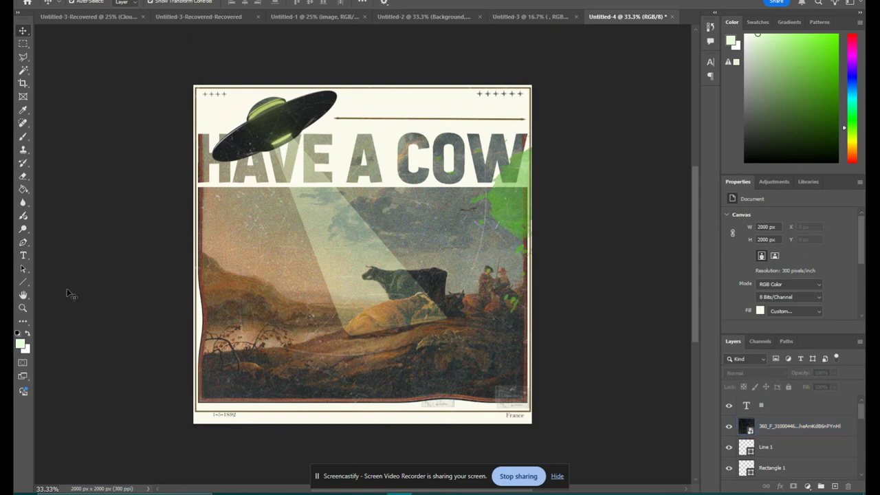
{"action": "left_click", "coordinate": [23, 282]}
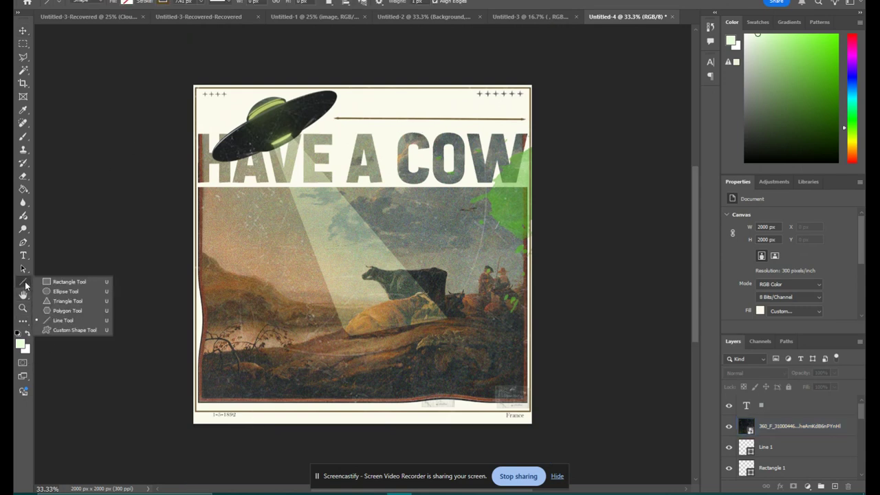
{"action": "left_click", "coordinate": [72, 282]}
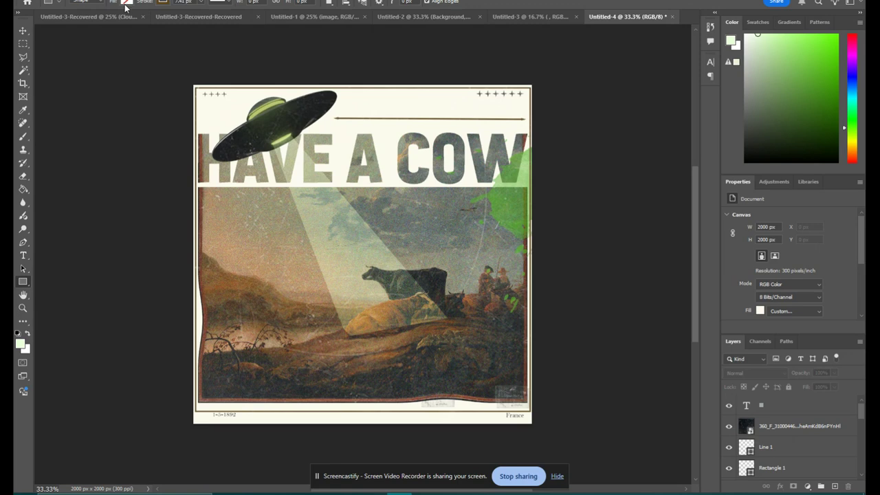
{"action": "left_click", "coordinate": [162, 2]}
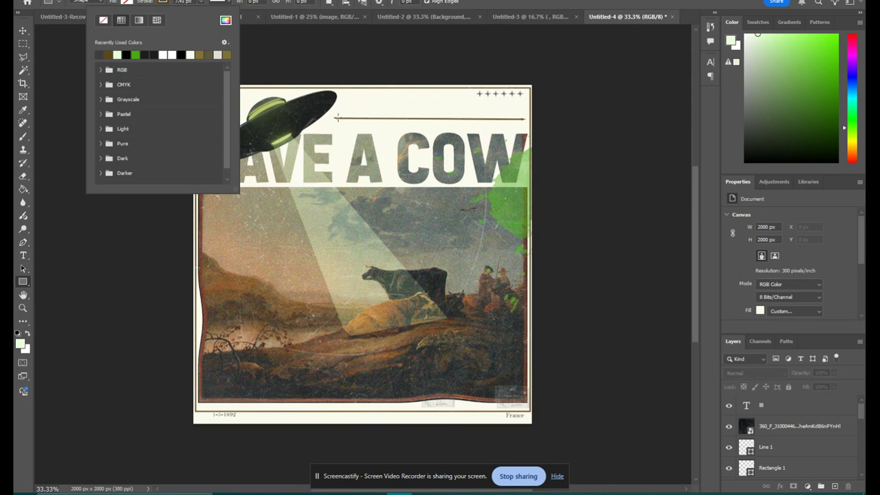
{"action": "left_click", "coordinate": [23, 281]}
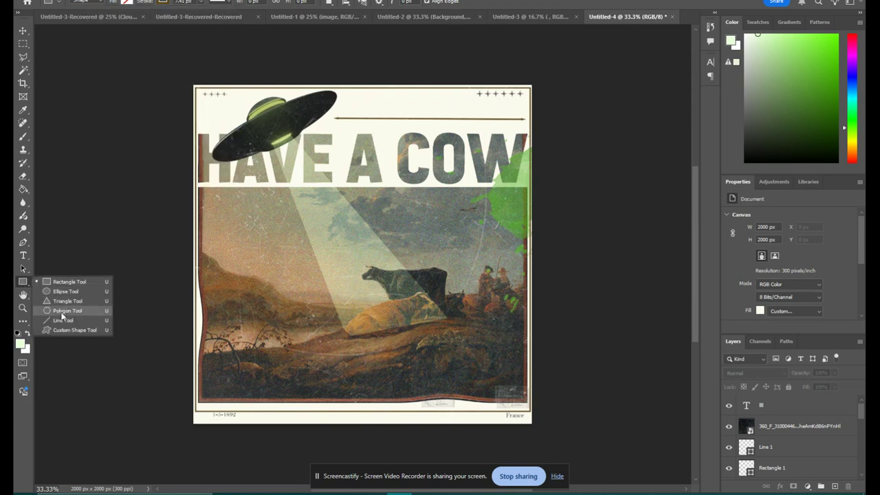
{"action": "left_click", "coordinate": [62, 320]}
{"action": "mouse_move", "coordinate": [389, 106]}
{"action": "left_mouse_down"}
{"action": "mouse_move", "coordinate": [544, 105]}
{"action": "mouse_move", "coordinate": [528, 106]}
{"action": "left_mouse_up"}
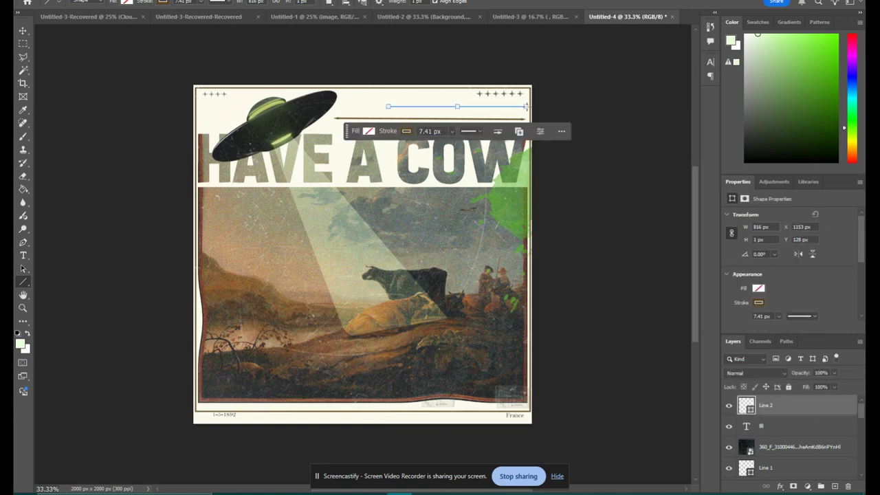
Give Line 2 5 × 10 px arrowheads at both start and end.
{"action": "left_click", "coordinate": [498, 132]}
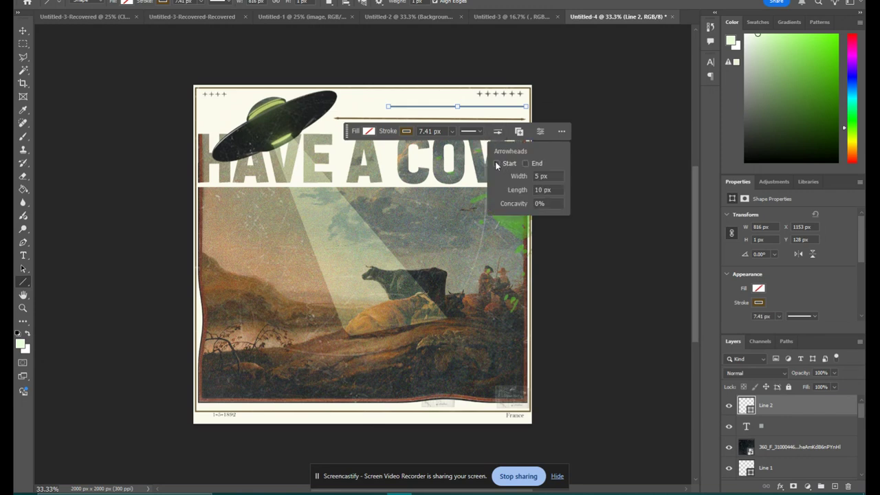
{"action": "left_click", "coordinate": [496, 164]}
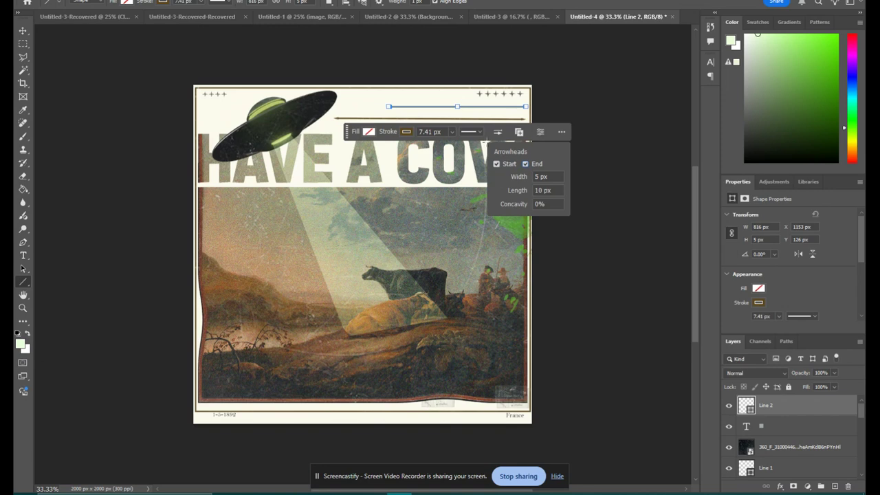
{"action": "left_click", "coordinate": [23, 30]}
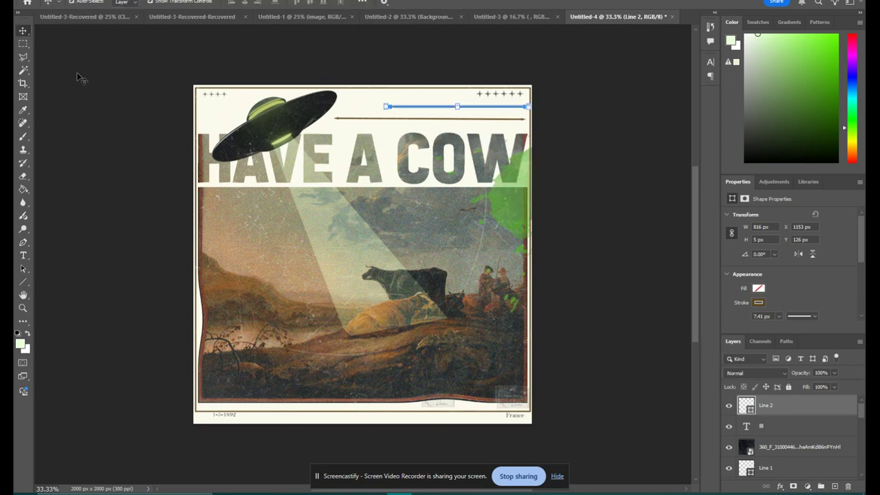
{"action": "left_click", "coordinate": [474, 136]}
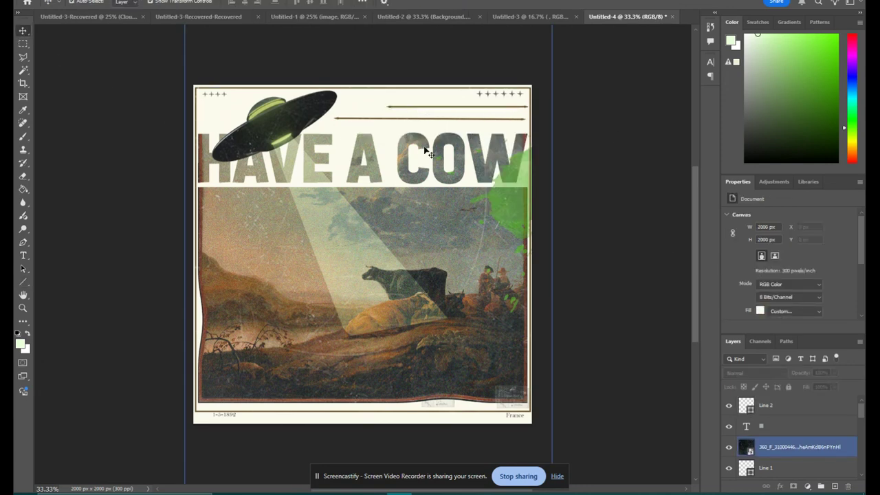
{"action": "left_click", "coordinate": [553, 379]}
{"action": "left_click", "coordinate": [551, 378]}
{"action": "left_click", "coordinate": [775, 432]}
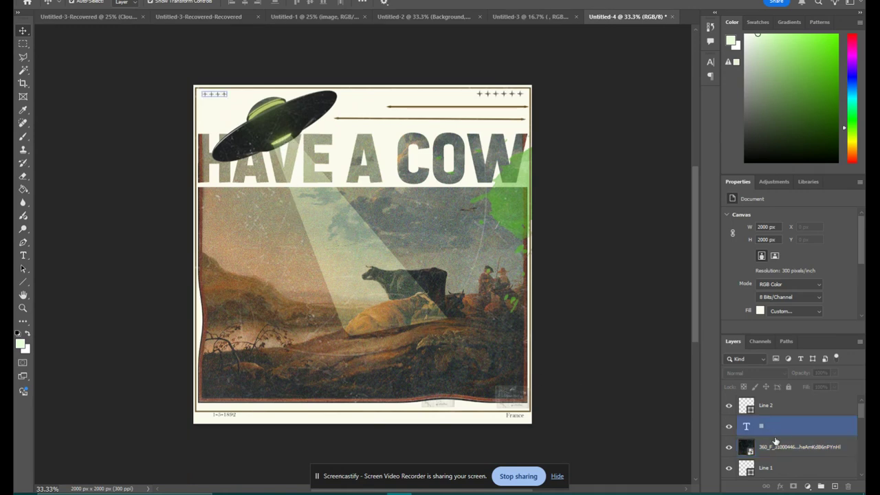
{"action": "scroll", "coordinate": [790, 447], "scroll_direction": "down", "scroll_amount": 3}
{"action": "left_click", "coordinate": [740, 427]}
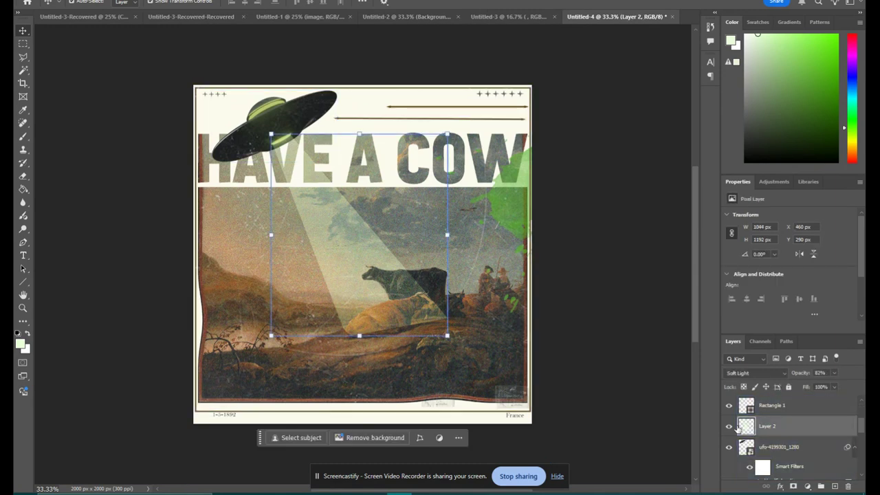
{"action": "left_click", "coordinate": [23, 57]}
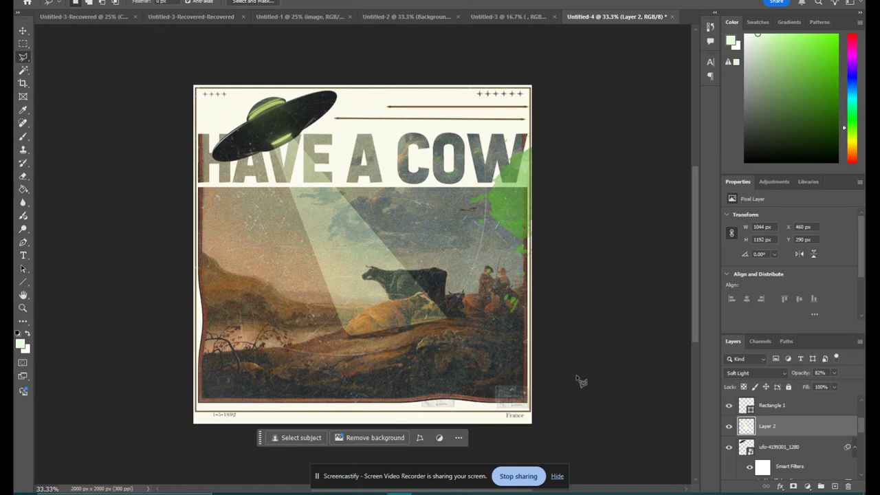
{"action": "scroll", "coordinate": [773, 471], "scroll_direction": "down", "scroll_amount": 3}
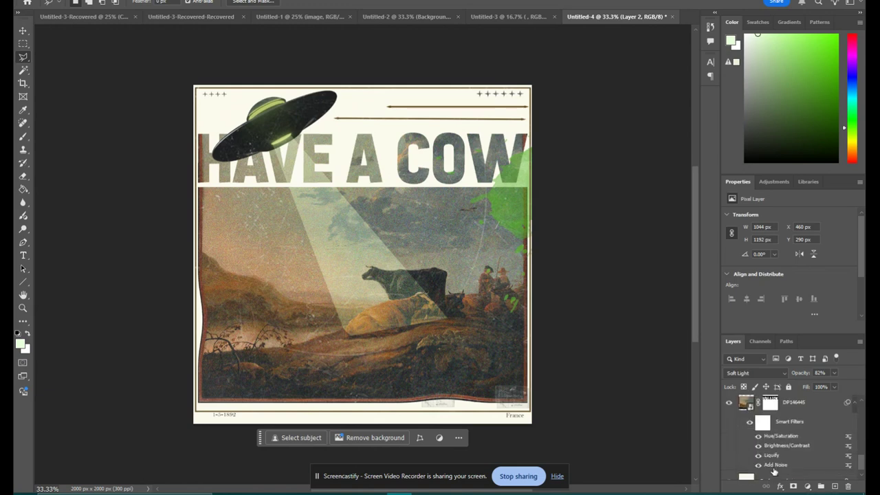
{"action": "scroll", "coordinate": [773, 471], "scroll_direction": "down", "scroll_amount": 1}
{"action": "left_click", "coordinate": [755, 470]}
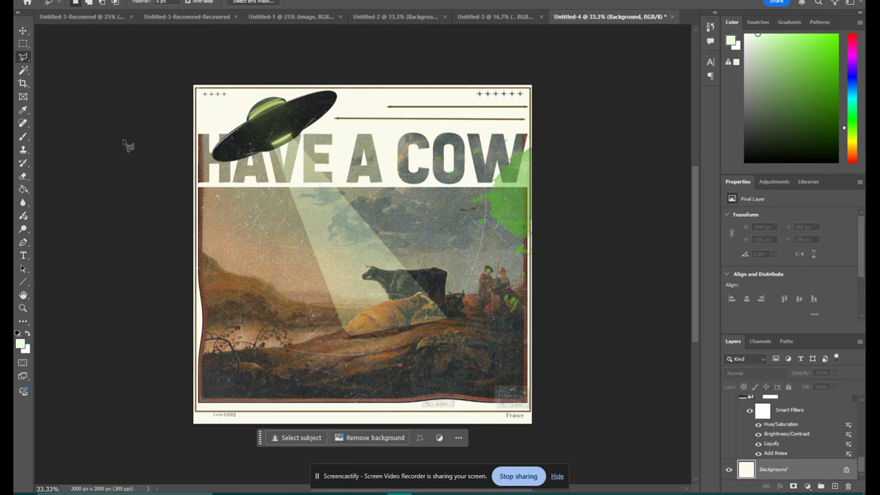
Fill the background pale yellow, then sample dark brown and other colours from the painting.
{"action": "left_click", "coordinate": [23, 189]}
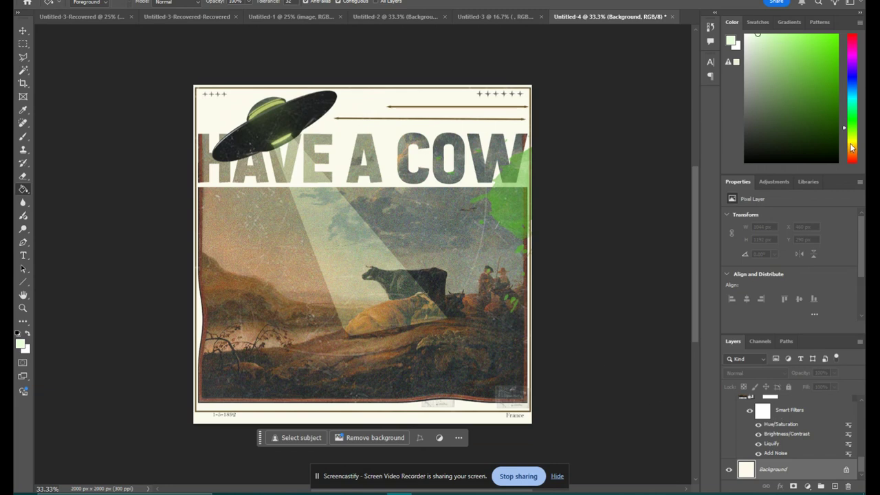
{"action": "left_click", "coordinate": [851, 141]}
{"action": "left_click", "coordinate": [771, 49]}
{"action": "left_click", "coordinate": [459, 131]}
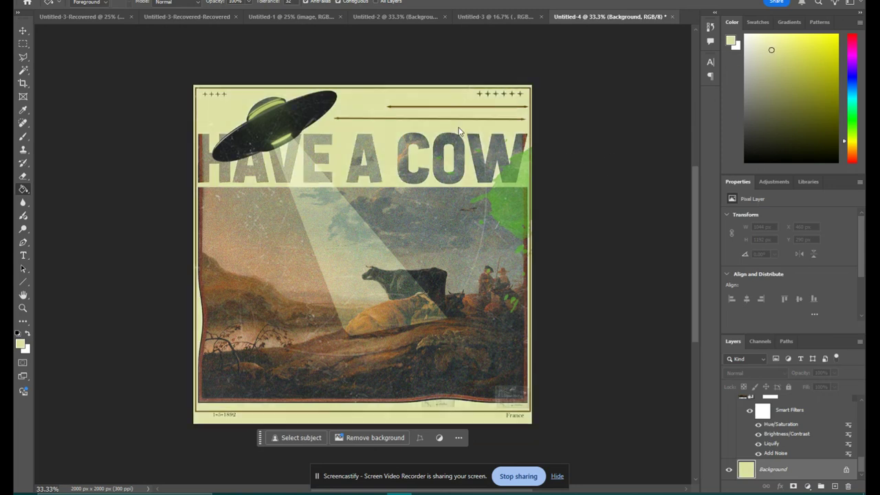
{"action": "key", "text": "i"}
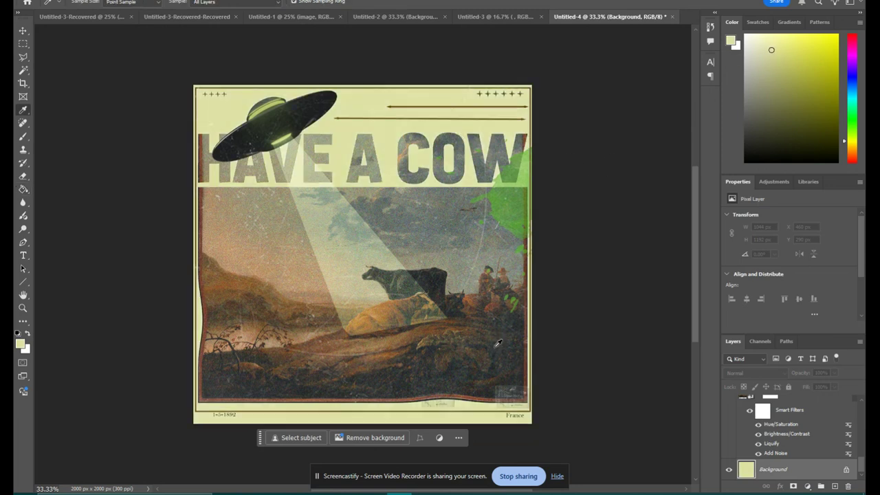
{"action": "left_click", "coordinate": [497, 345]}
{"action": "left_click", "coordinate": [410, 231]}
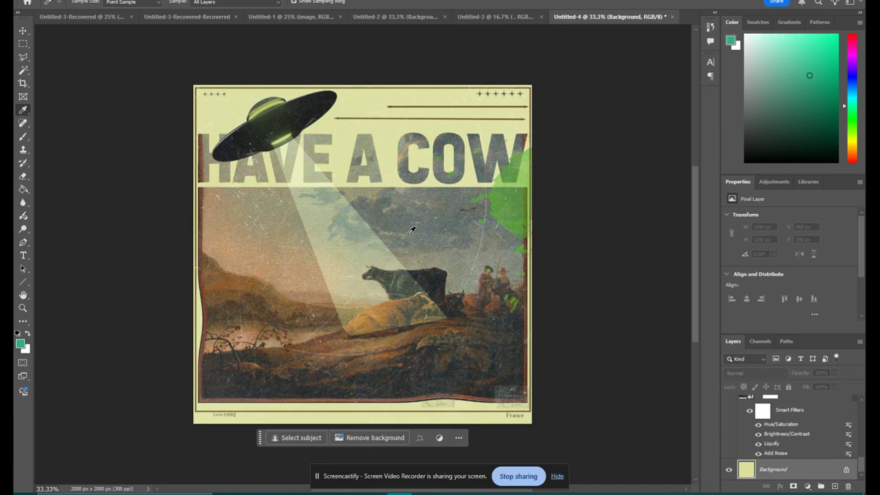
{"action": "left_click", "coordinate": [374, 301]}
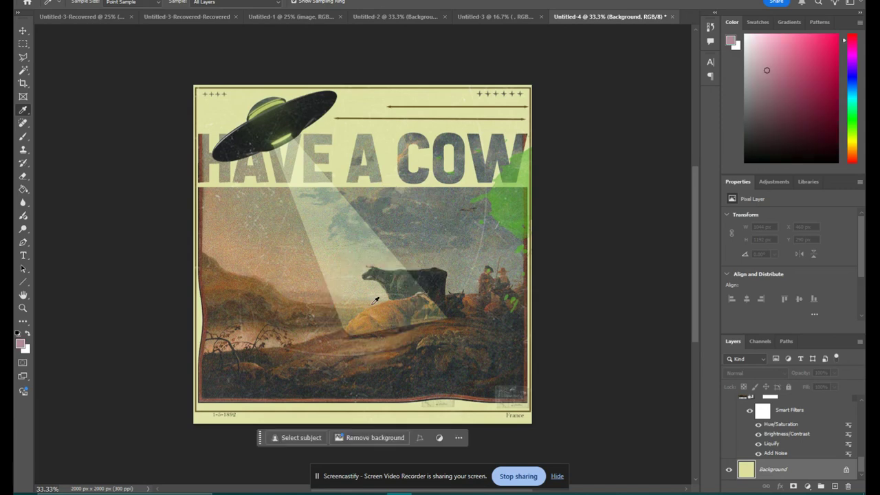
{"action": "left_click", "coordinate": [382, 377]}
Refill the Background layer with a muted tan brown, undoing a stray fill on the painting.
{"action": "key", "text": "g"}
{"action": "left_click", "coordinate": [396, 351]}
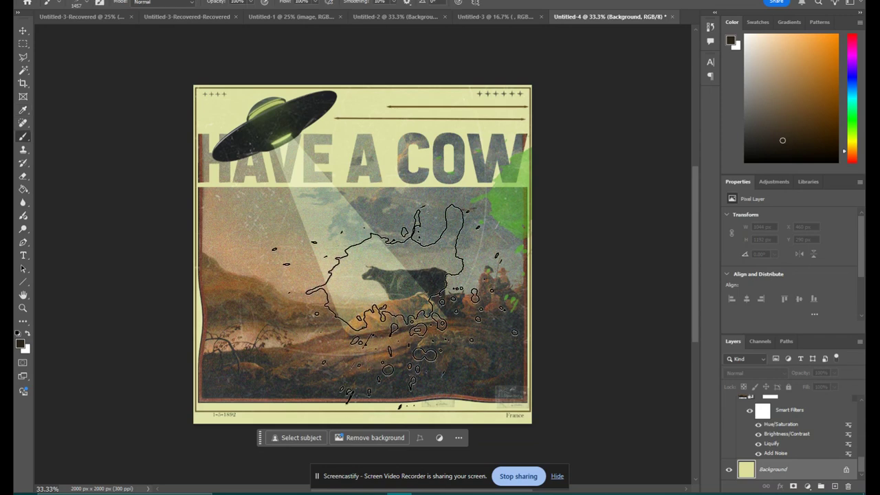
{"action": "key", "text": "ctrl+z"}
{"action": "left_click", "coordinate": [435, 124]}
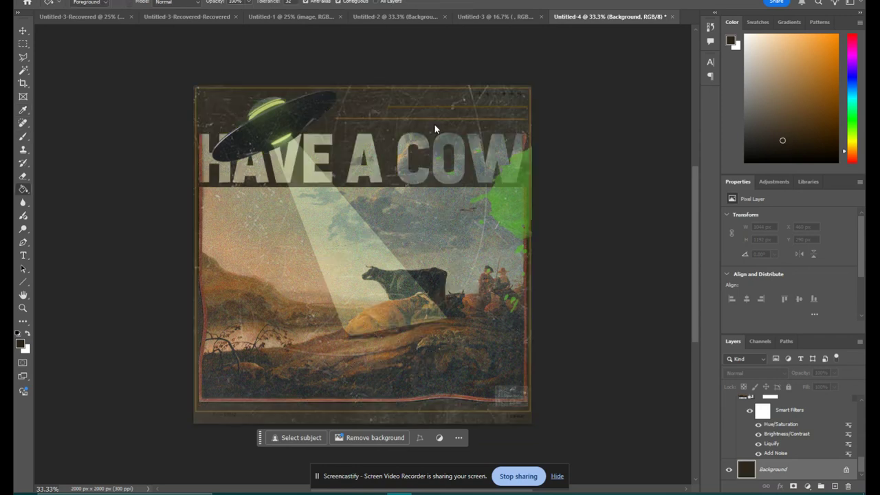
{"action": "left_click", "coordinate": [772, 114]}
{"action": "left_click", "coordinate": [421, 124]}
{"action": "left_click", "coordinate": [475, 145], "text": "alt"}
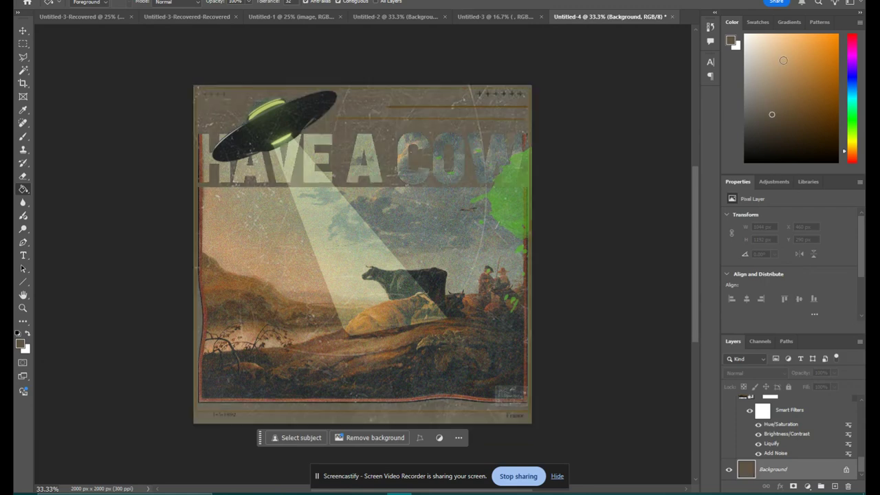